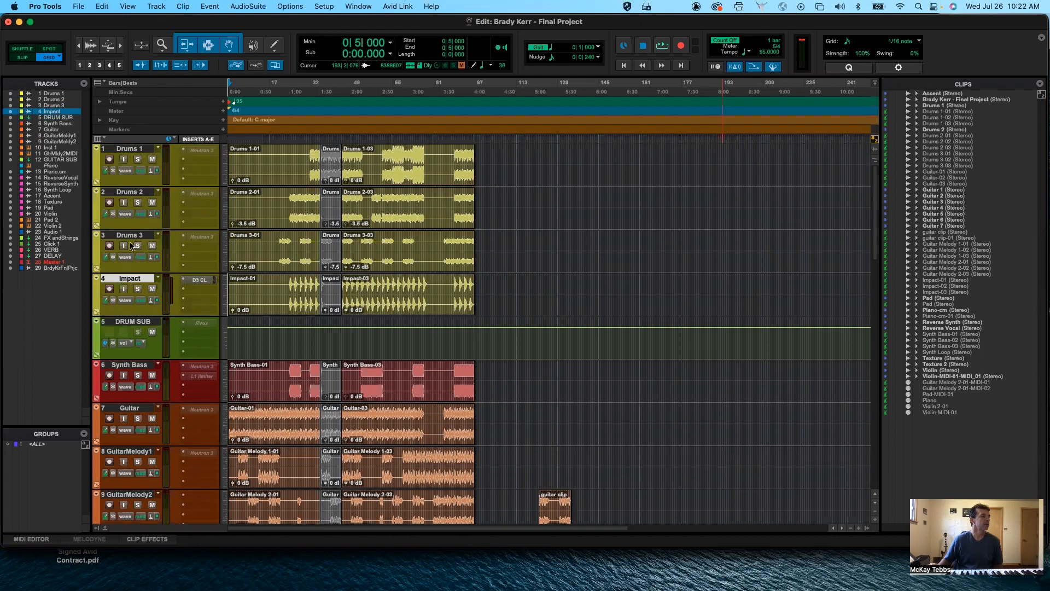
Step: Select only the Drums 2 track and split its first clip at 24|3|000
left_click(131, 235)
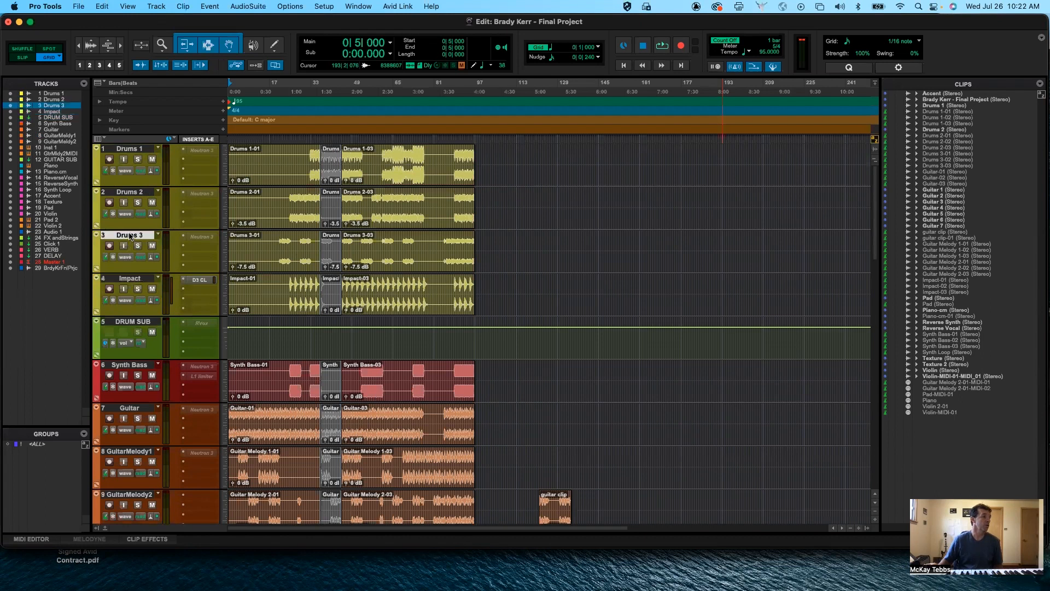
left_click(132, 193)
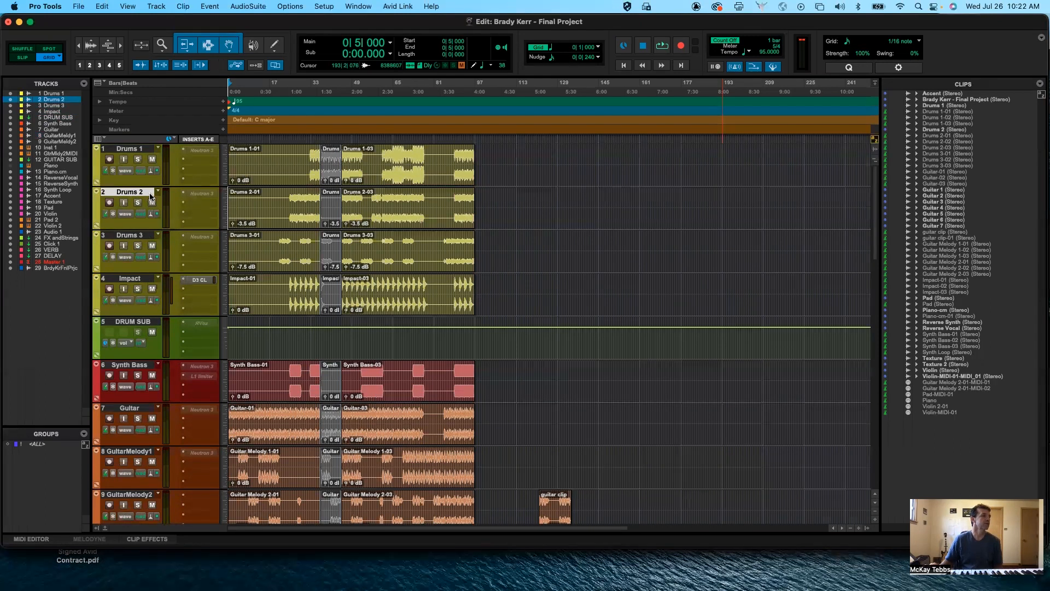
left_click(289, 196)
key("super+e")
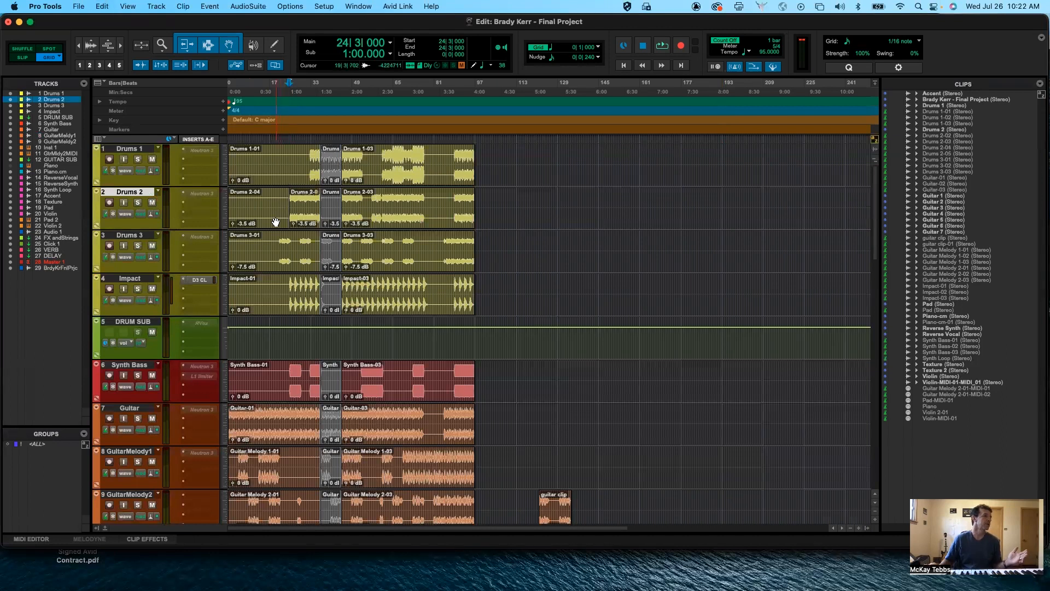
Step: Place the edit cursor at 14|4|000 and undo the Drums 2 clip split
left_click(264, 200)
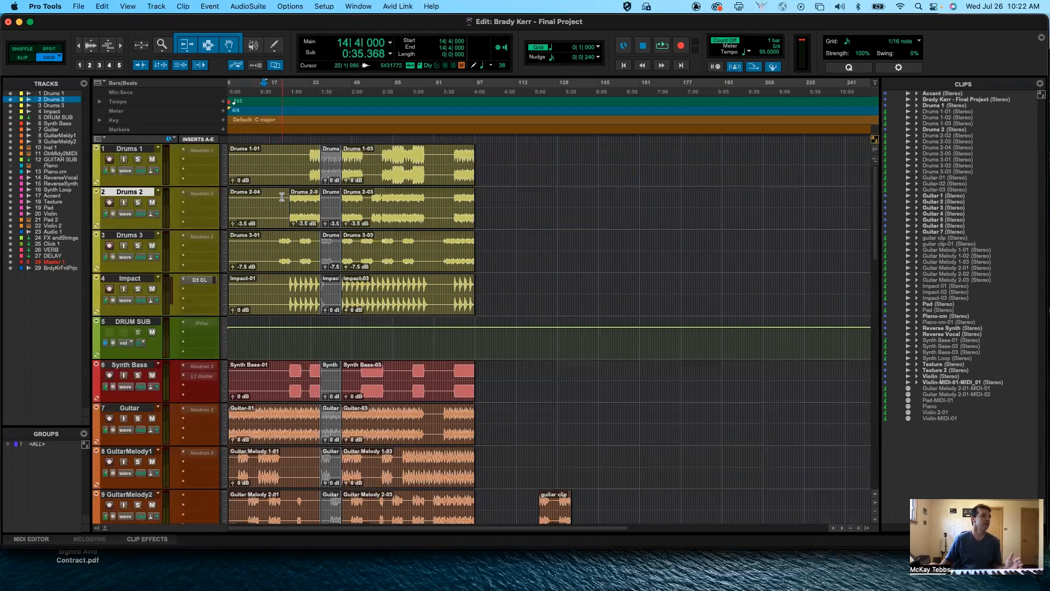
key("super+z")
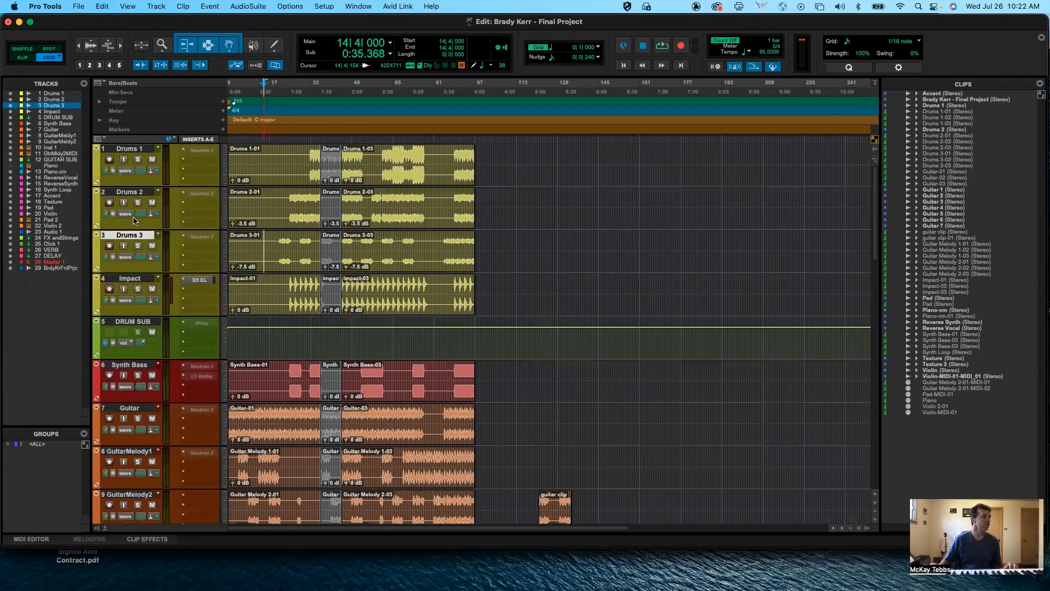
Step: Select the adjacent Drums 2 and Drums 3 tracks and split their first clips at 14|4|000
left_click(129, 236, "shift")
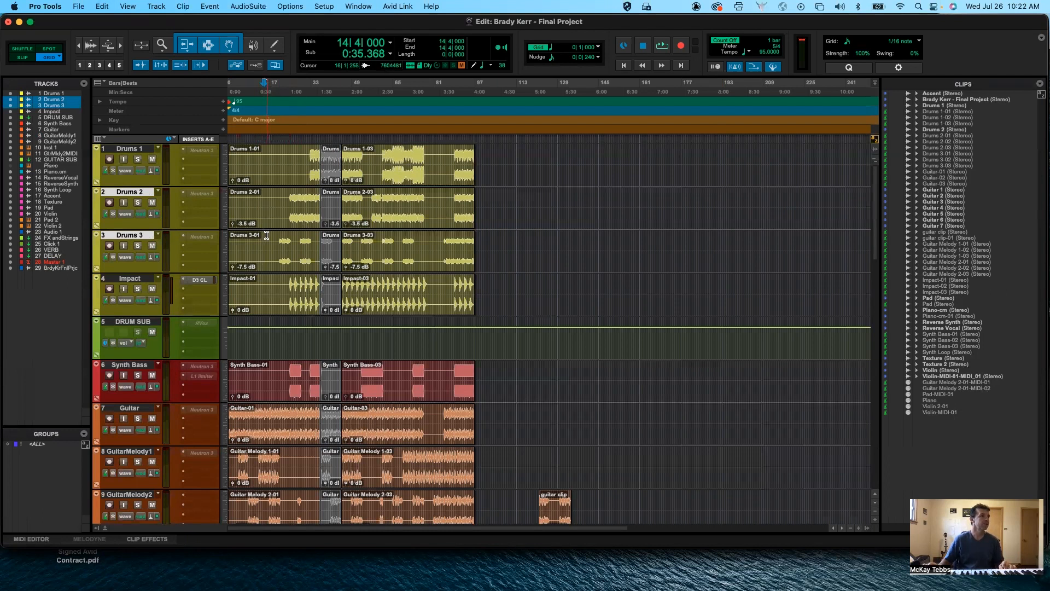
key("super+e")
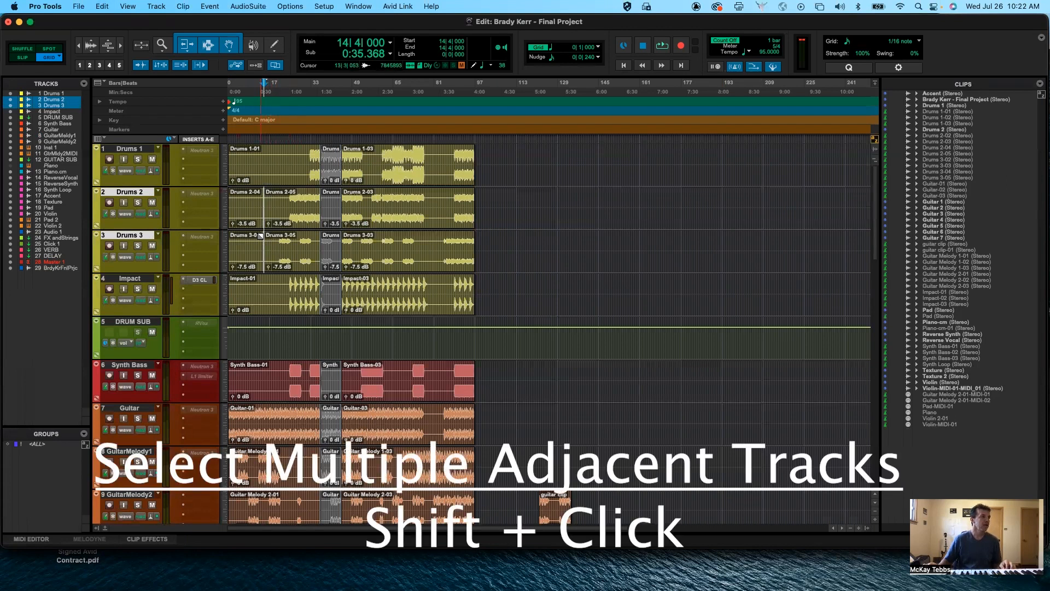
Step: Undo the split on both drum tracks and extend the track selection to include Impact and DRUM SUB
key("super+z")
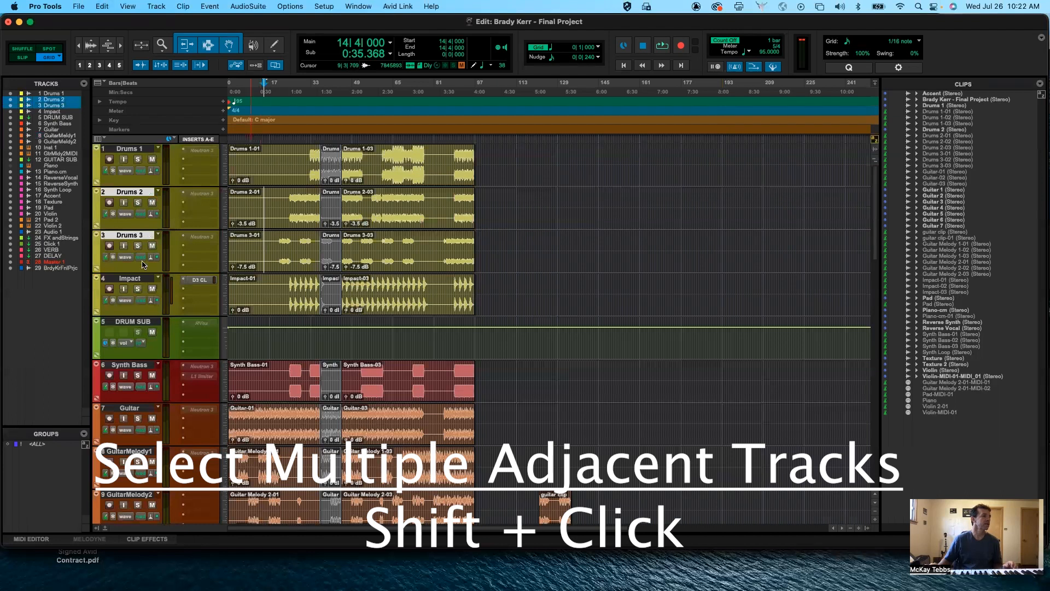
left_click(128, 278, "shift")
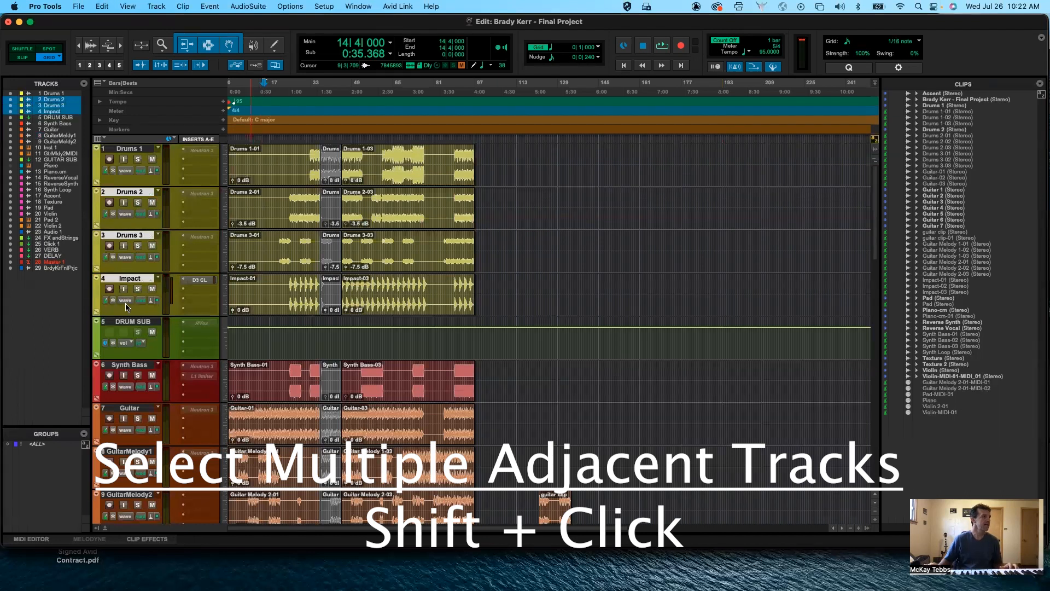
left_click(129, 321, "shift")
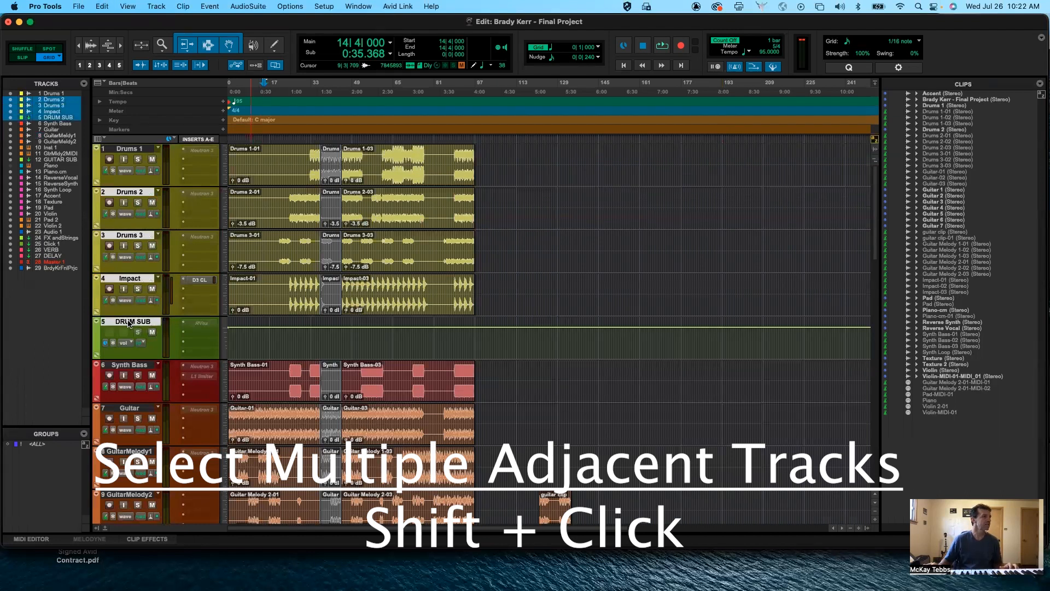
Step: Select the contiguous tracks from Synth Bass up to Drums 1, and extend the selection down to GuitarMelody2
left_click(129, 365)
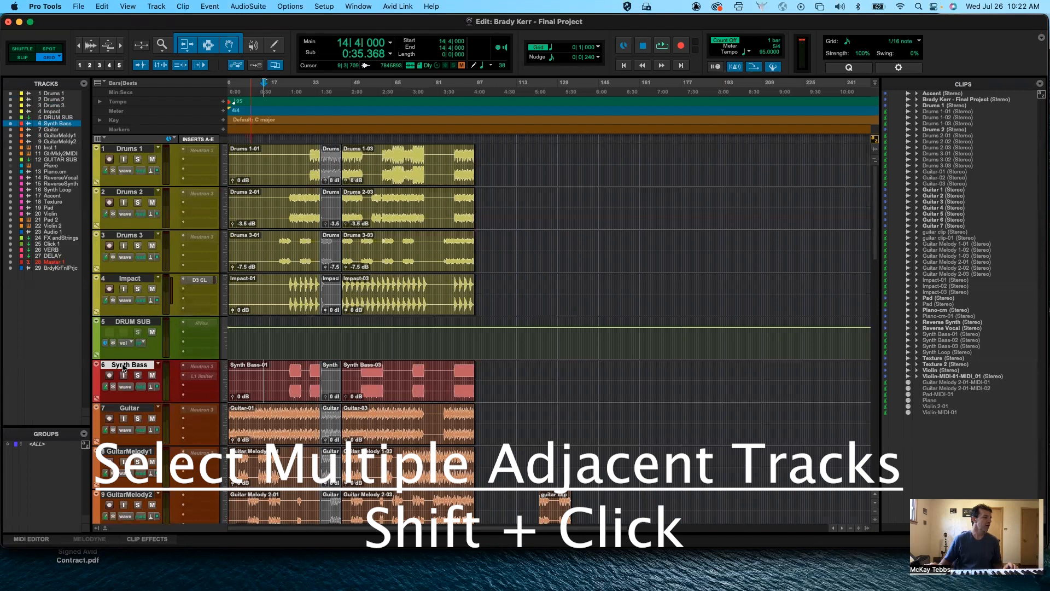
left_click(132, 149, "shift")
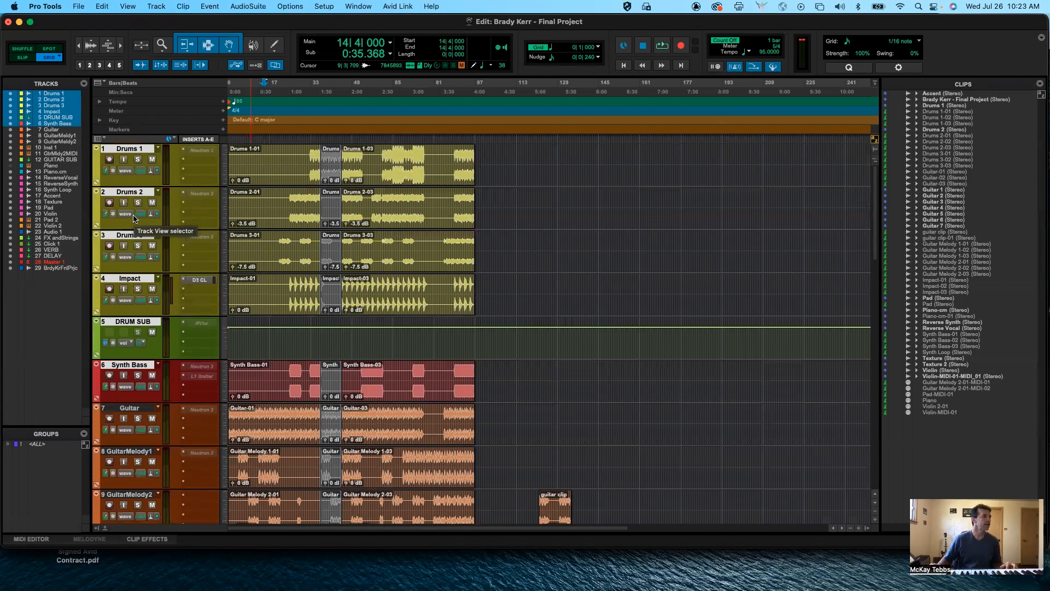
left_click(129, 495, "shift")
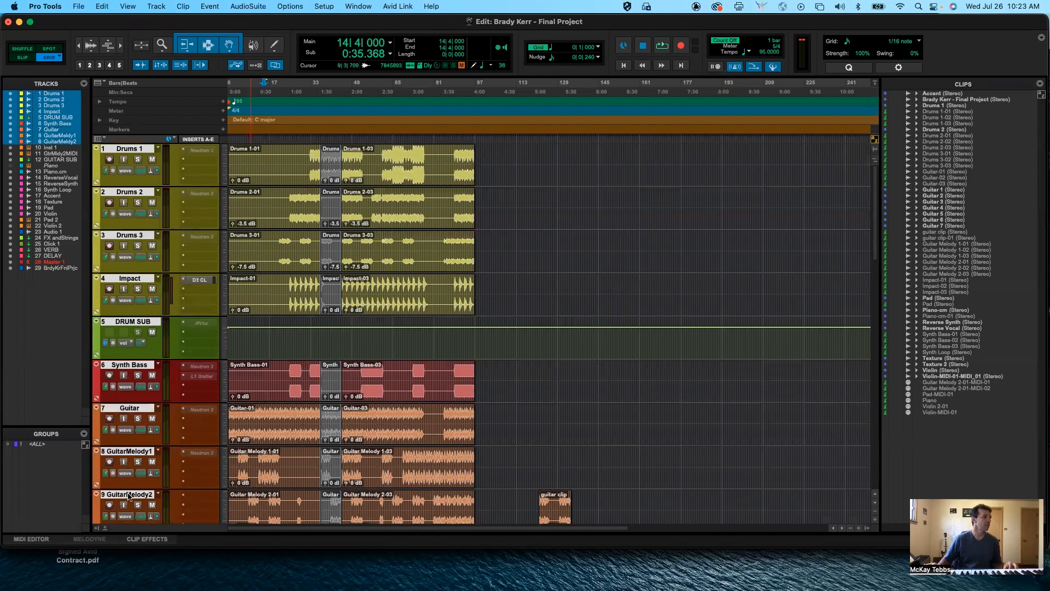
scroll(129, 493, "down", 5)
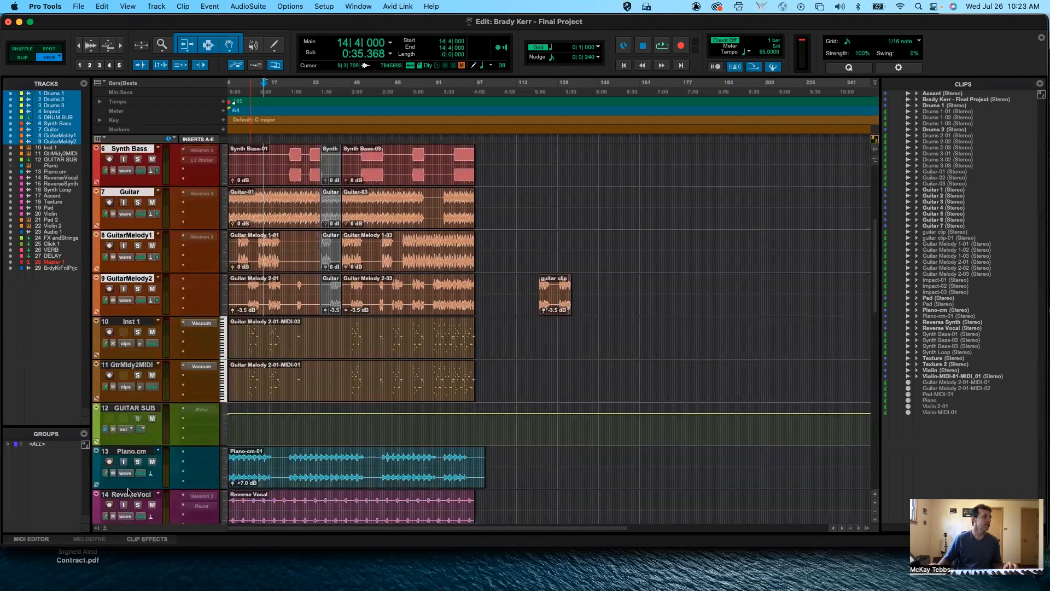
Step: Replace the current track selection with the non-adjacent tracks Impact, Drums 2 and Guitar
left_click(125, 454)
scroll(125, 455, "up", 5)
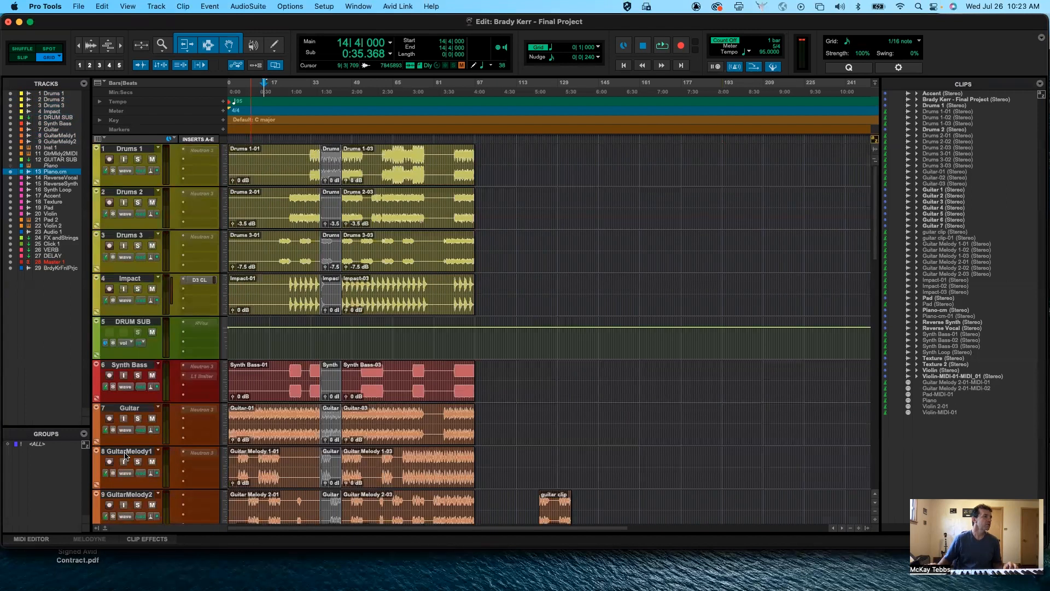
left_click(130, 278)
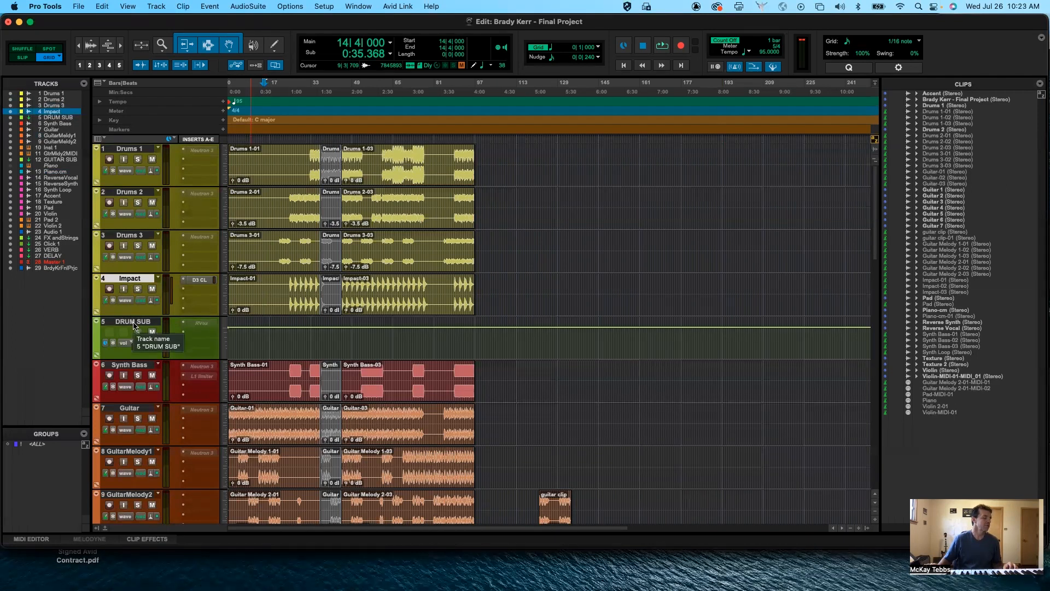
left_click(126, 193, "super")
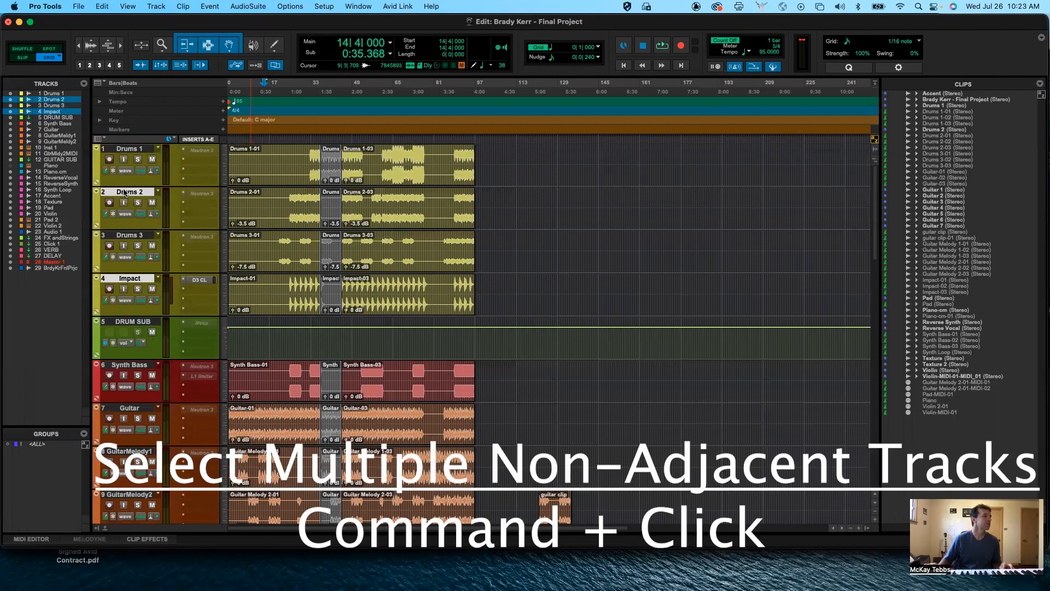
left_click(128, 409, "super")
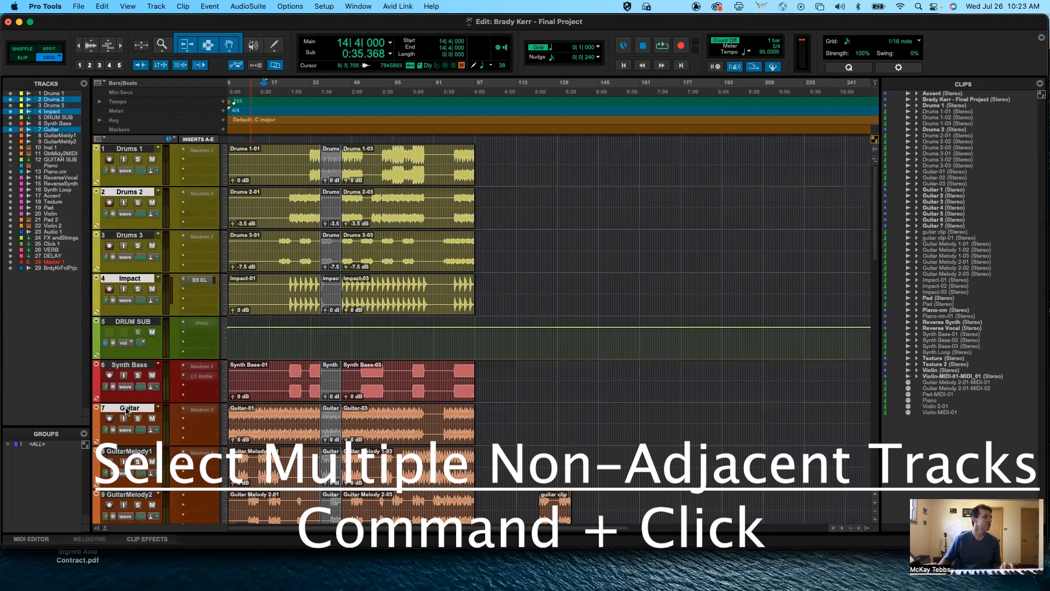
Step: Split the first clips on the Drums 2, Impact and Guitar tracks at 14|4|000, and undo the split
scroll(246, 356, "up", 3)
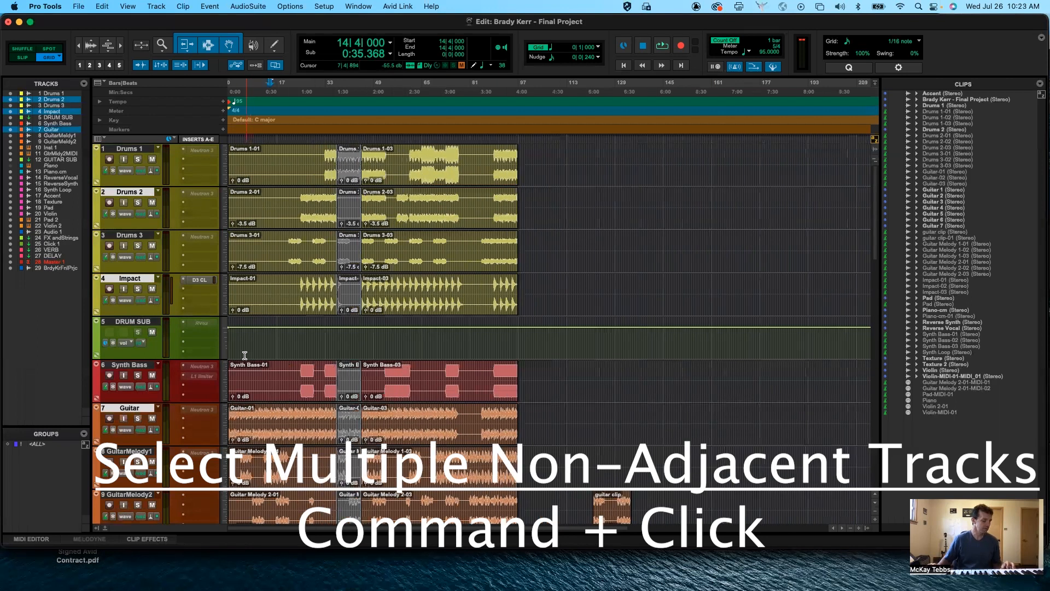
scroll(277, 345, "up", 3)
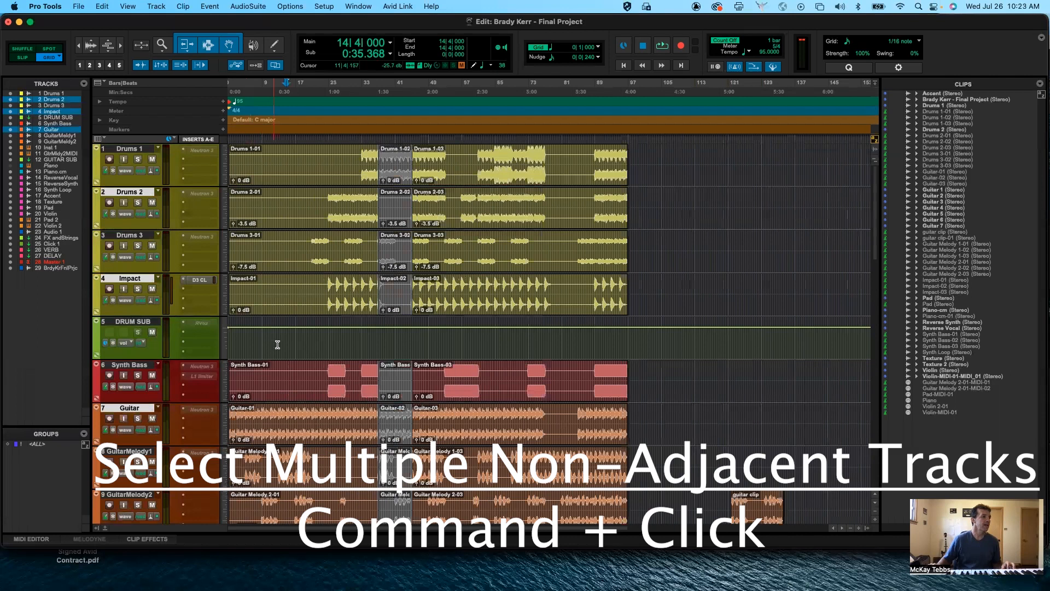
scroll(277, 345, "up", 2)
scroll(277, 344, "up", 2)
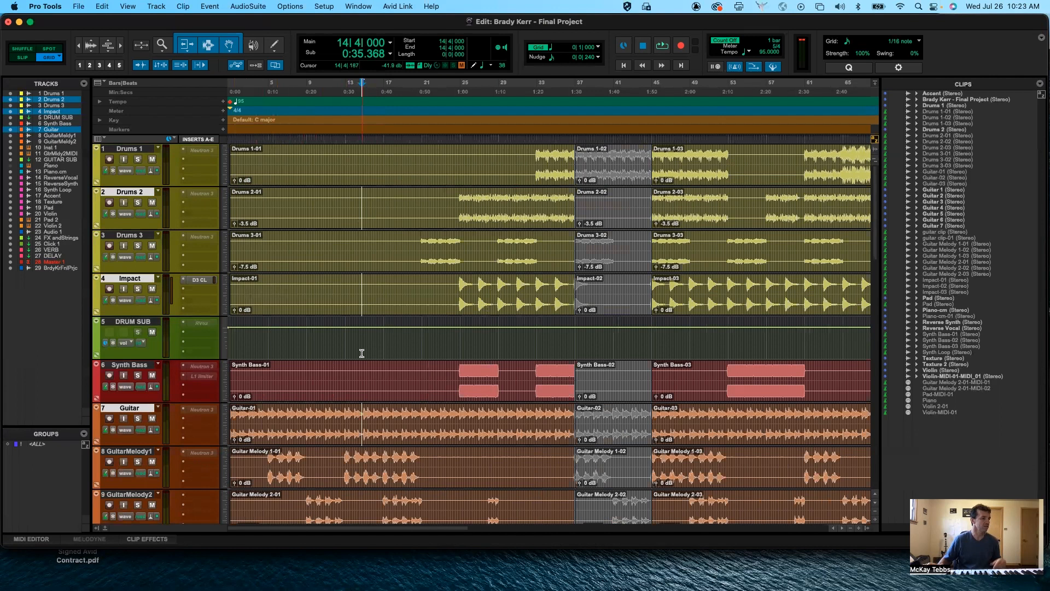
key("super+e")
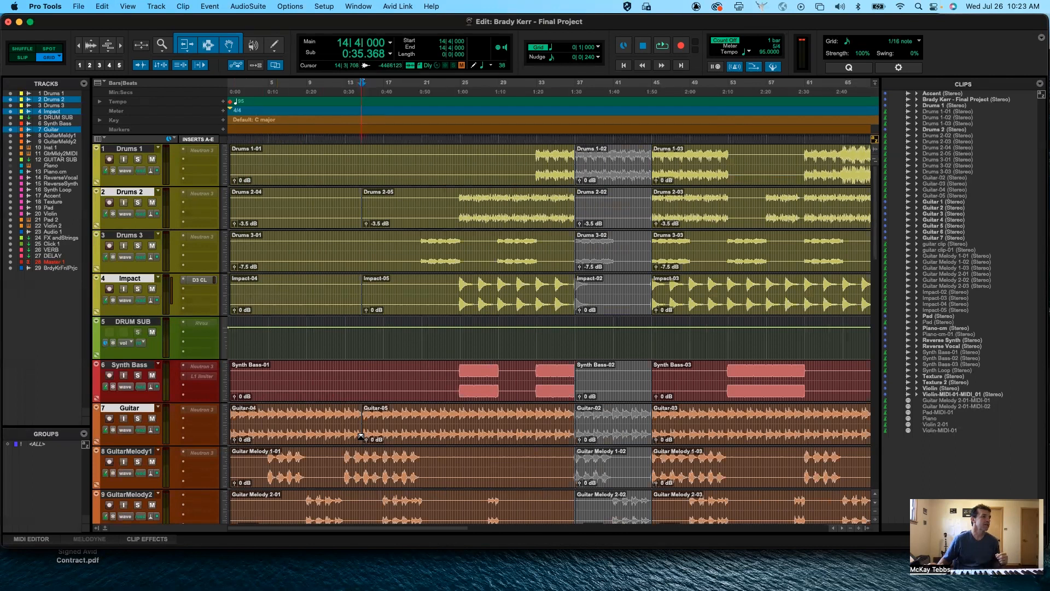
key("super+z")
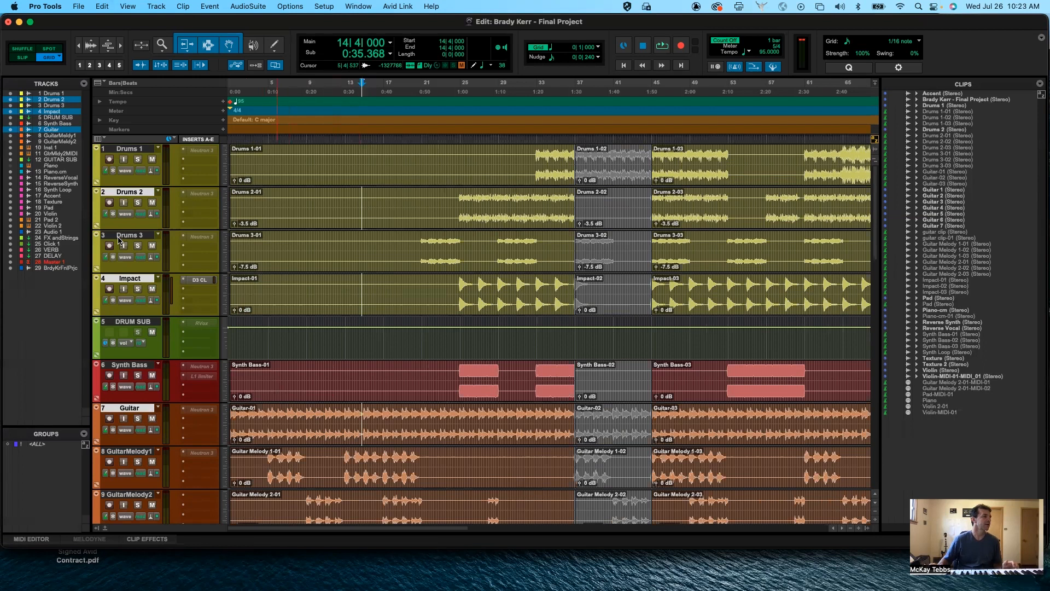
Step: Clear the track selection and select only the Impact track
left_click(130, 324)
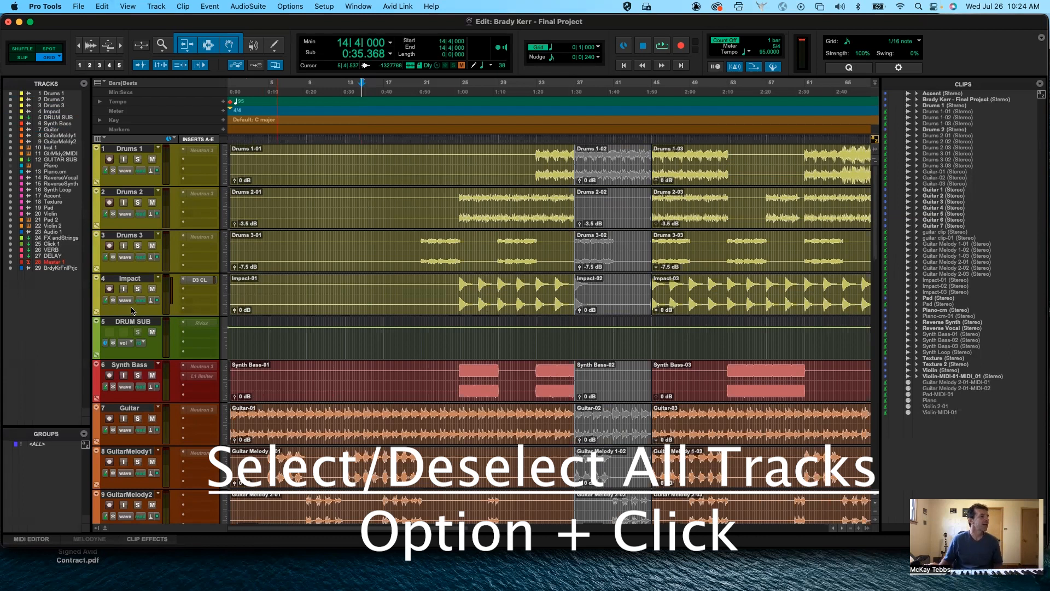
left_click(129, 279)
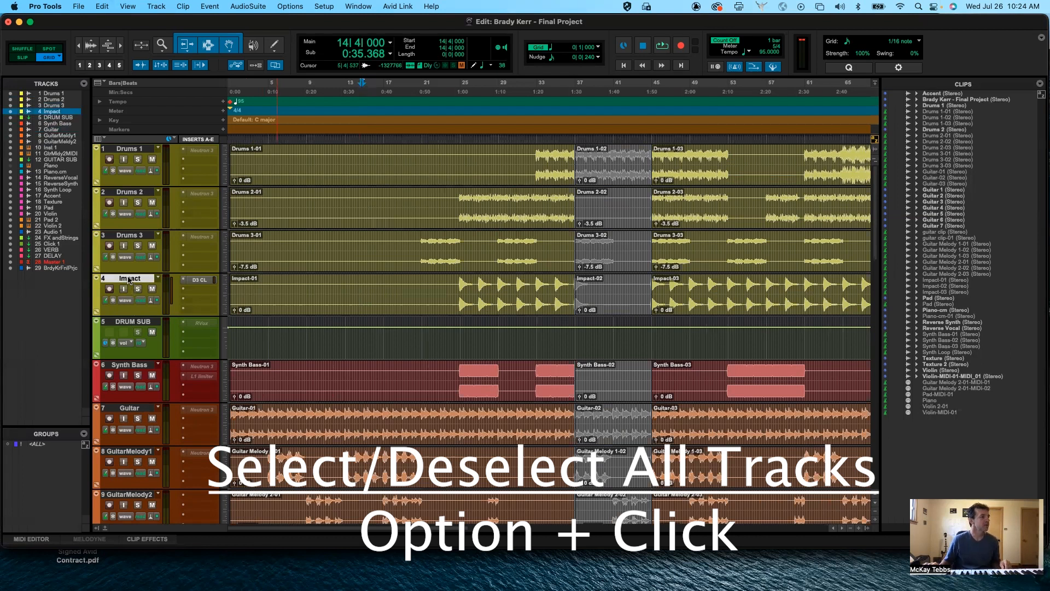
Step: Select every track in the session using the Impact track's name, and deselect them all the same way
left_click(129, 279, "alt")
left_click(129, 279, "alt")
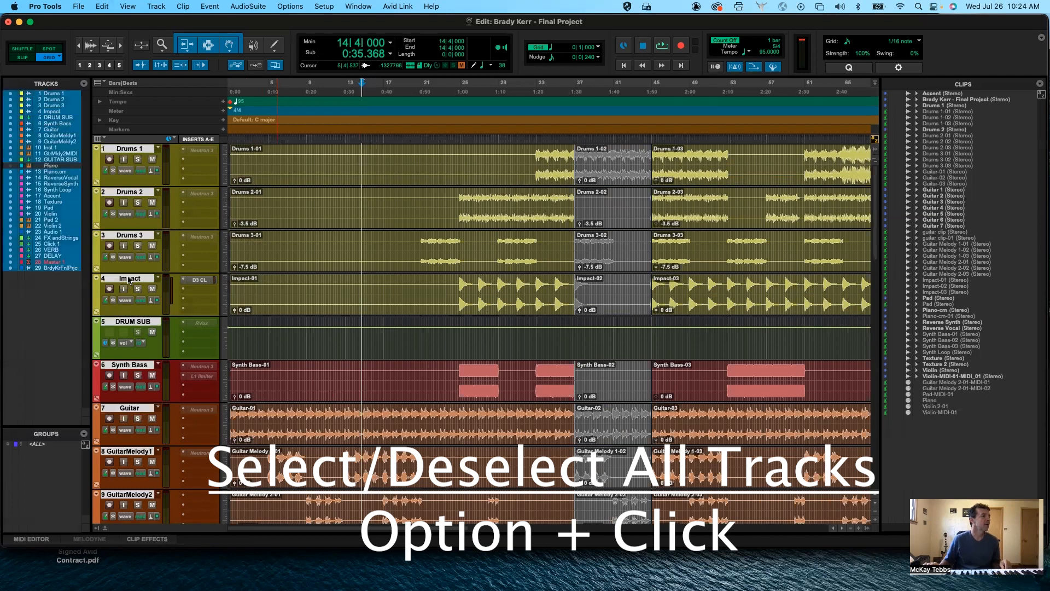
scroll(129, 279, "down", 9)
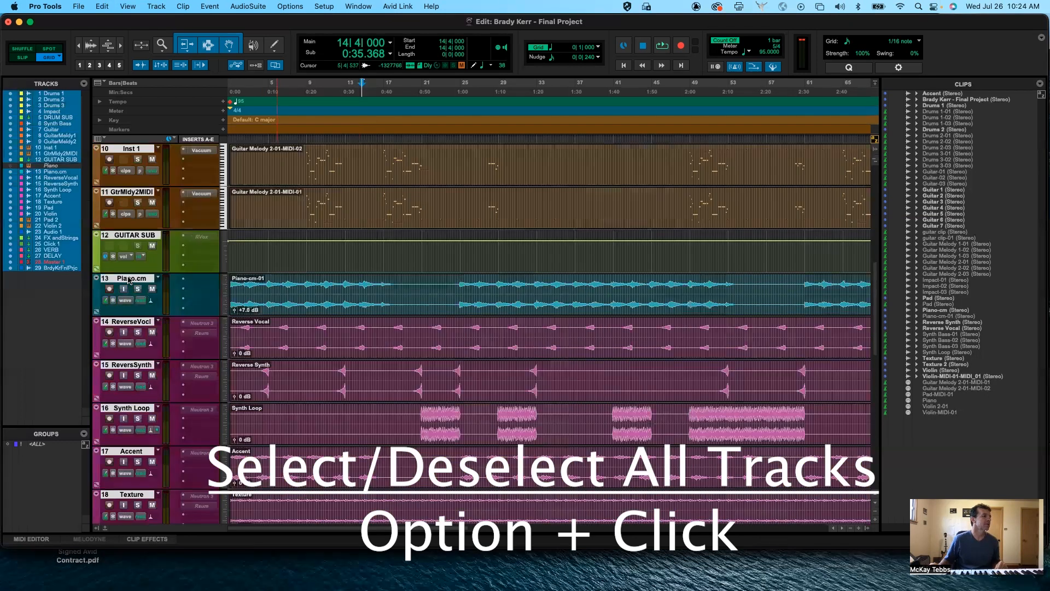
scroll(129, 279, "down", 6)
scroll(129, 279, "up", 15)
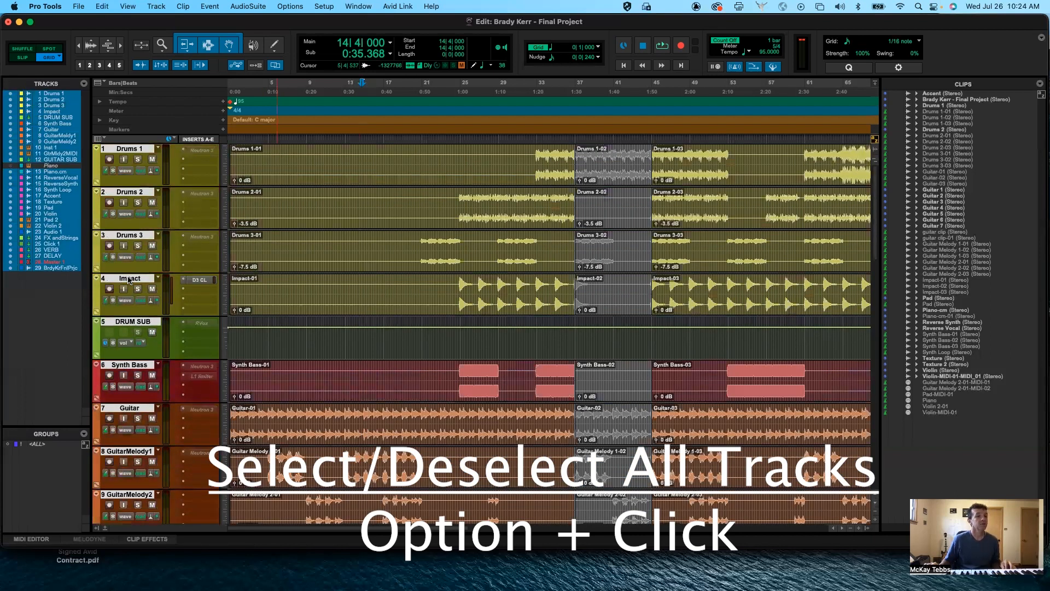
left_click(129, 279, "alt")
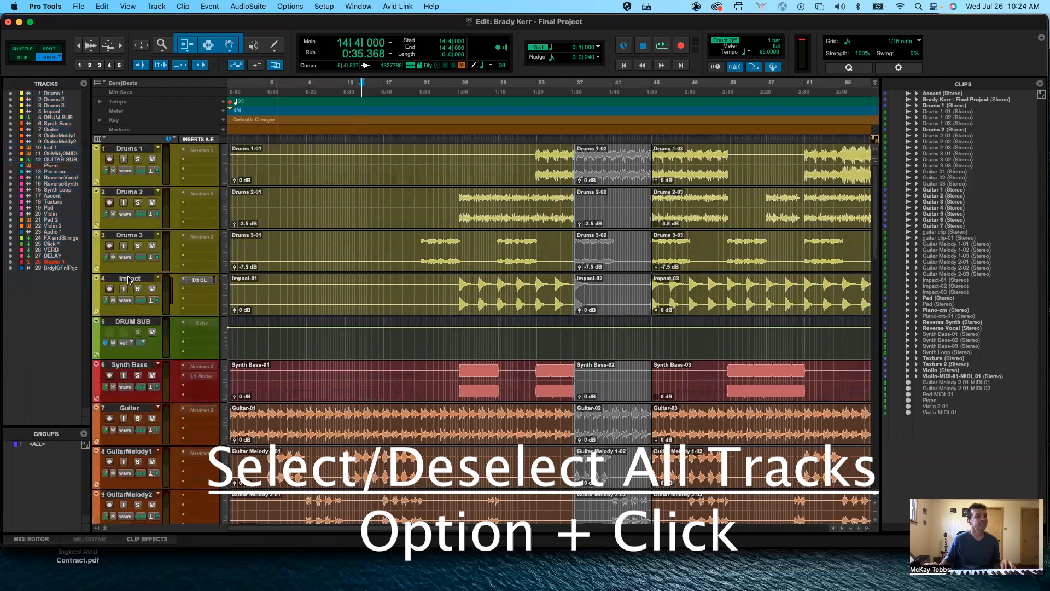
Step: Select all tracks from the VERB track's name and deselect them all from the Drums 3 track's name
scroll(129, 279, "down", 20)
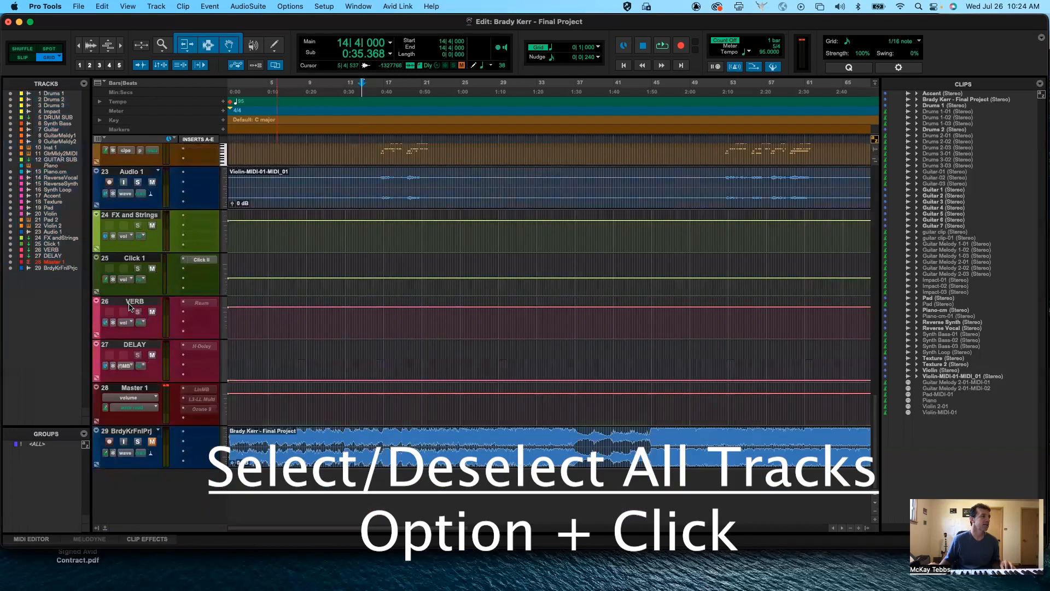
left_click(129, 305, "alt")
scroll(129, 304, "up", 3)
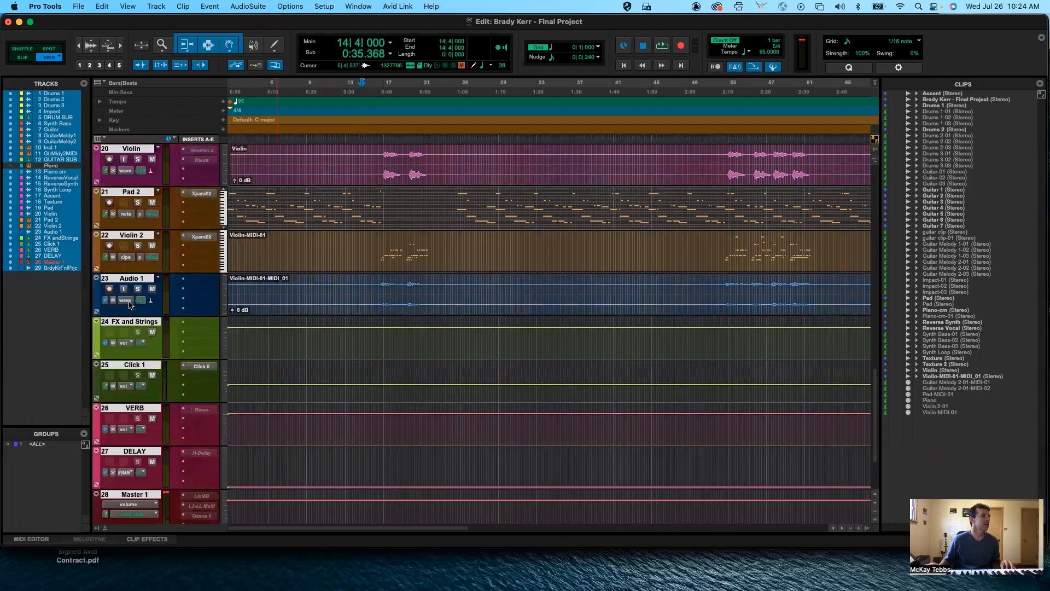
scroll(130, 305, "up", 17)
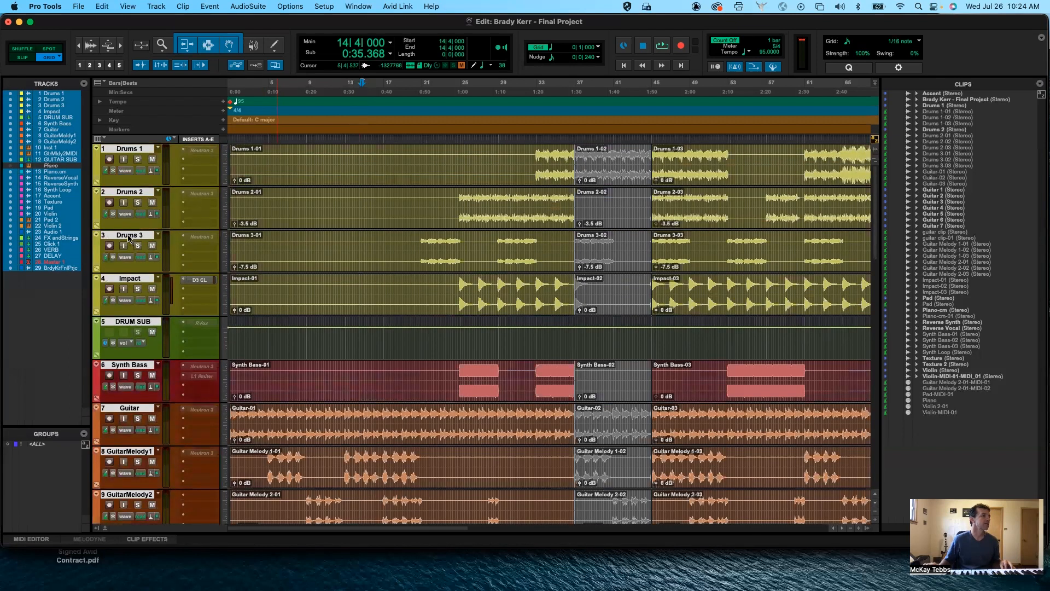
left_click(128, 237, "alt")
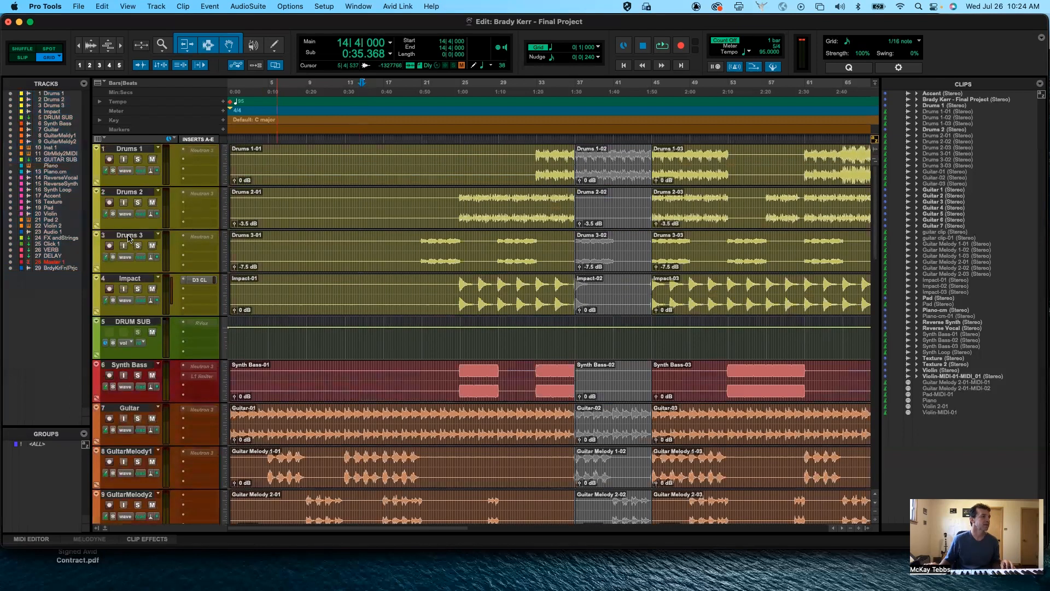
Step: Switch to the Mix window and bring the channel strips into view from their upper inserts down to the faders
key("super+equal")
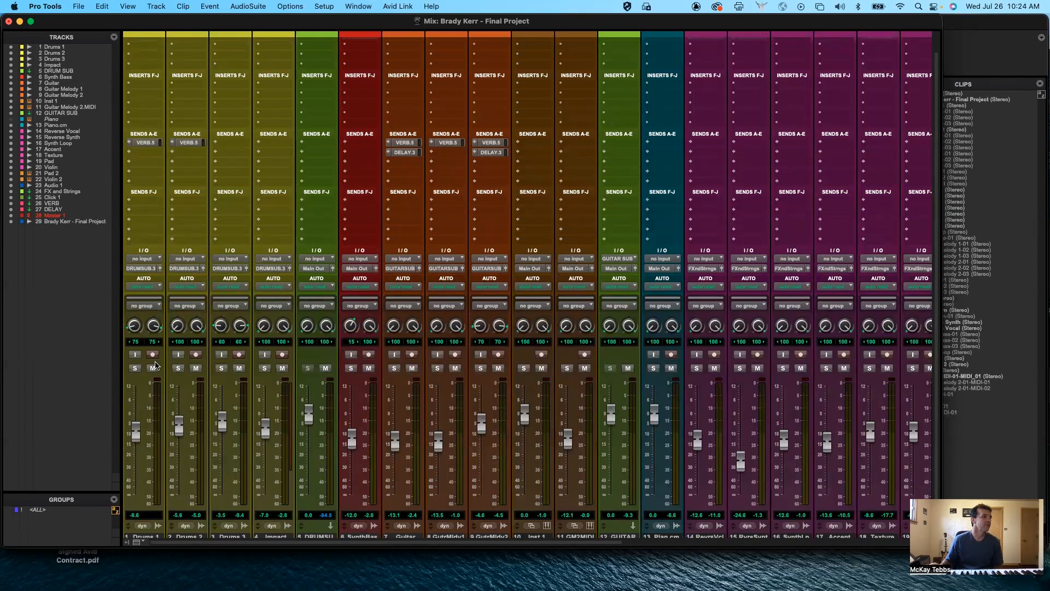
scroll(347, 333, "right", 1)
scroll(348, 333, "down", 1)
scroll(347, 333, "up", 3)
scroll(347, 333, "left", 1)
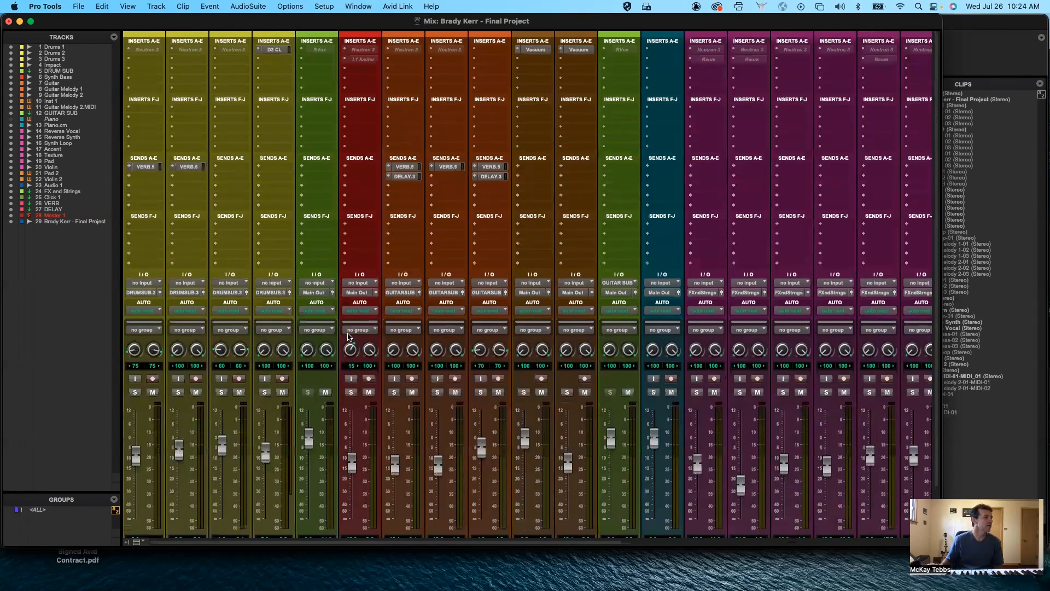
Step: Set the audio inputs of Drums 1, Drums 2, Drums 3 and Impact individually to interface Input 1-2 (Stereo)
left_click(145, 284)
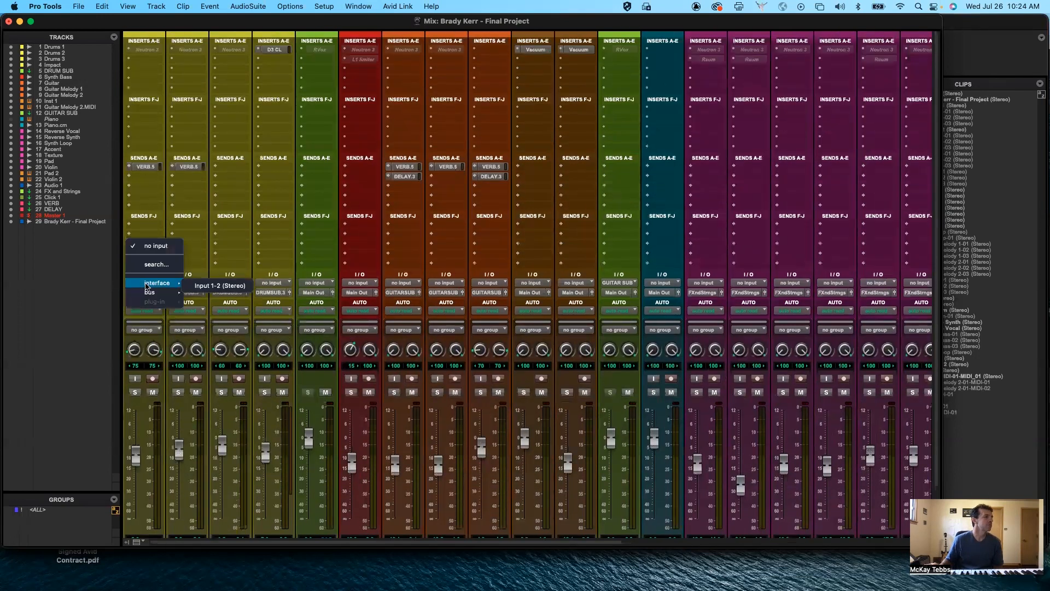
left_click(200, 285)
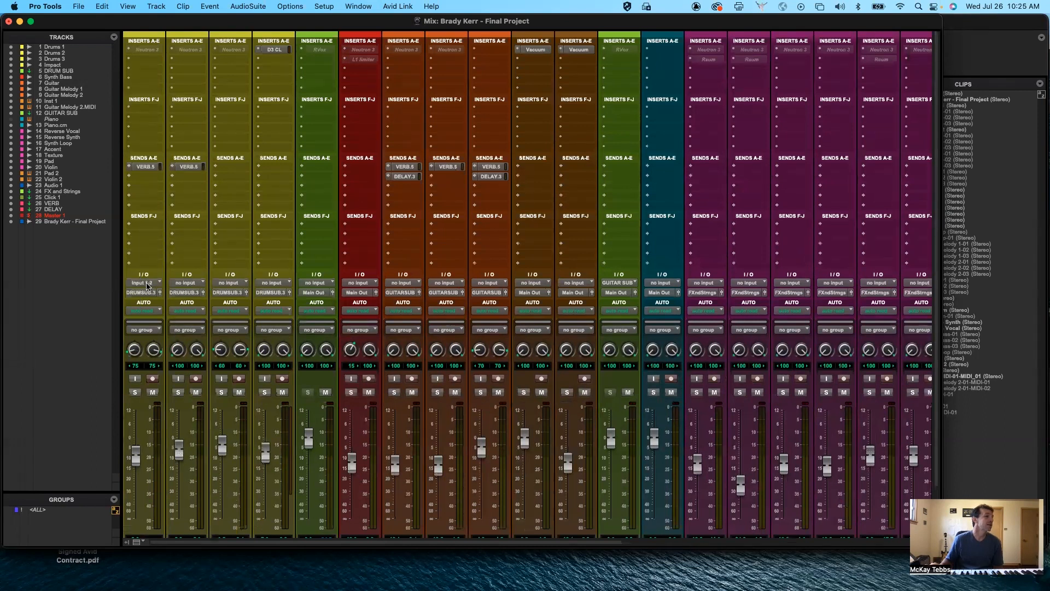
left_click(196, 283)
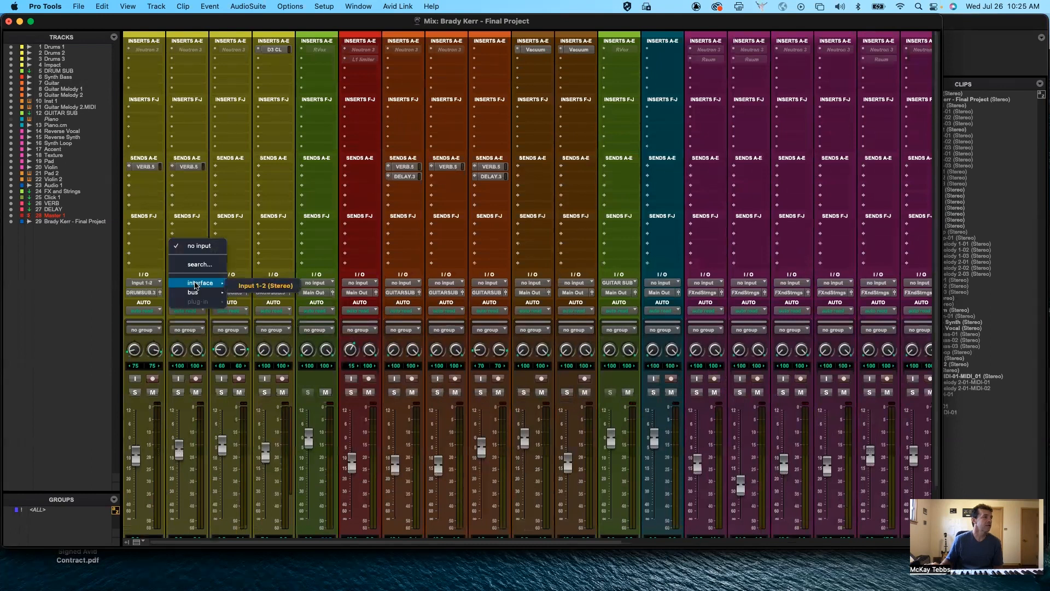
left_click(247, 286)
left_click(230, 284)
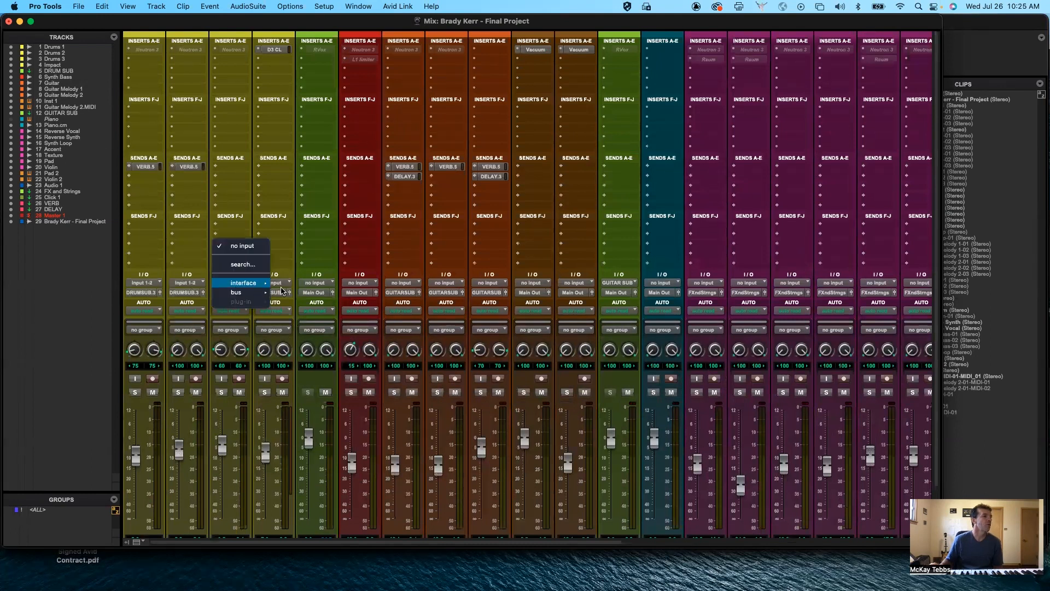
left_click(306, 285)
left_click(276, 282)
mouse_move(303, 285)
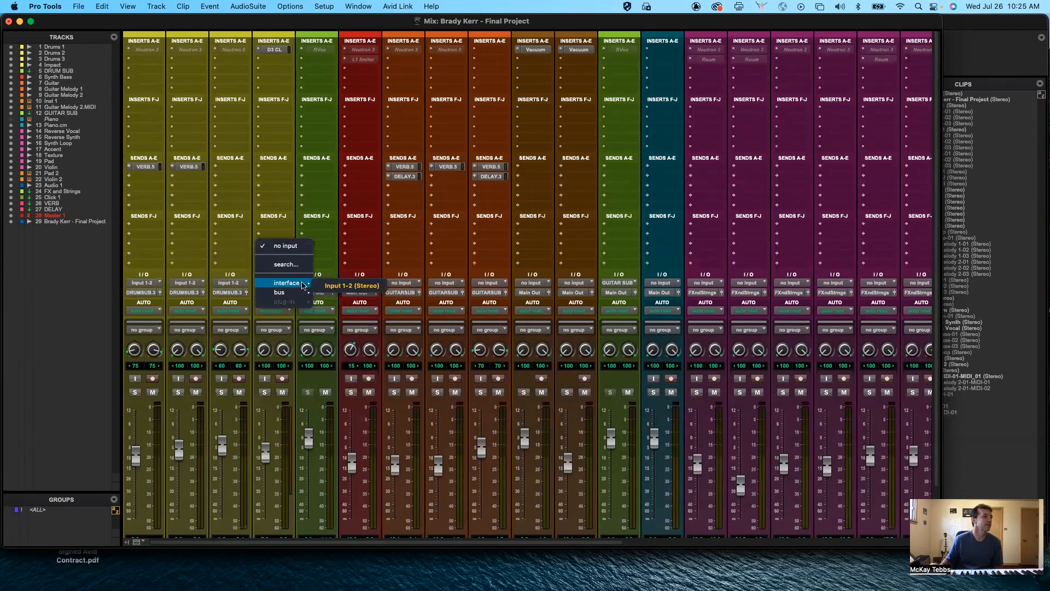
left_click(335, 288)
Step: Apply interface Input 1-2 (Stereo) to all tracks at once from the DRUM SUB track's input
scroll(323, 289, "right", 3)
scroll(323, 288, "down", 1)
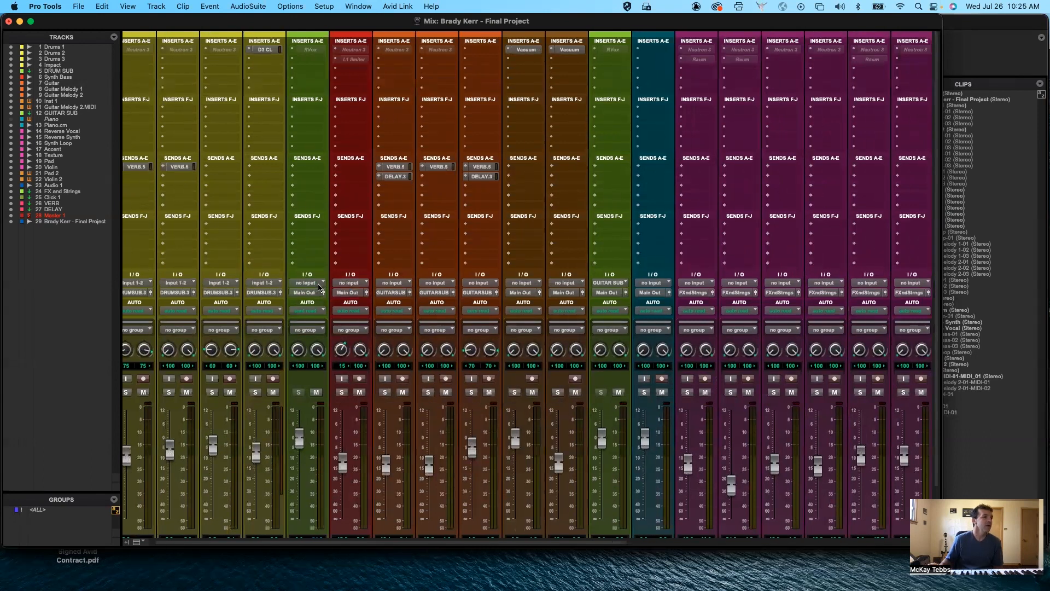
scroll(318, 287, "right", 8)
scroll(318, 287, "down", 1)
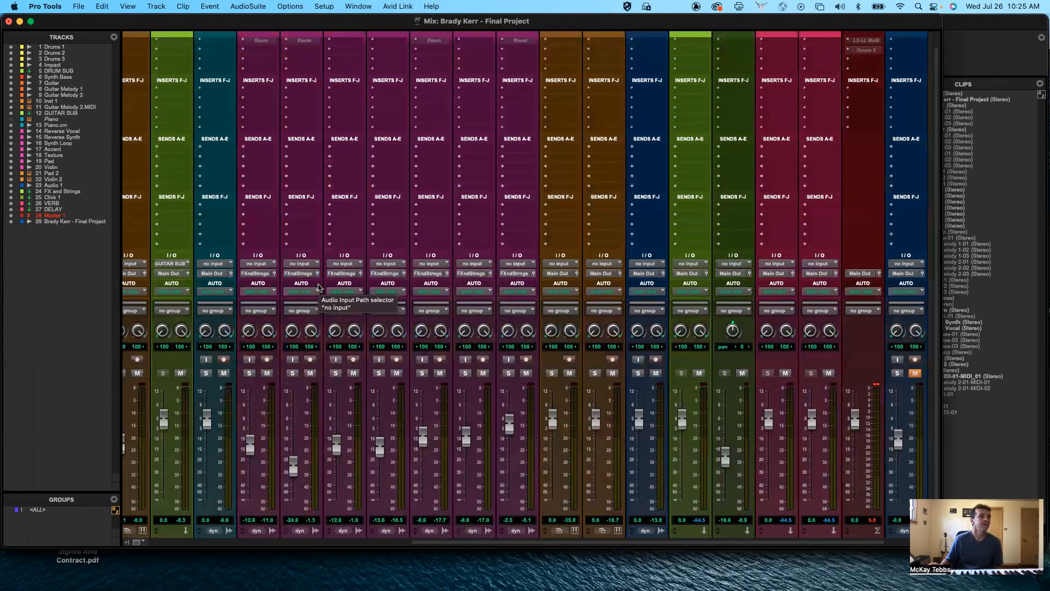
scroll(318, 286, "left", 10)
scroll(317, 287, "up", 1)
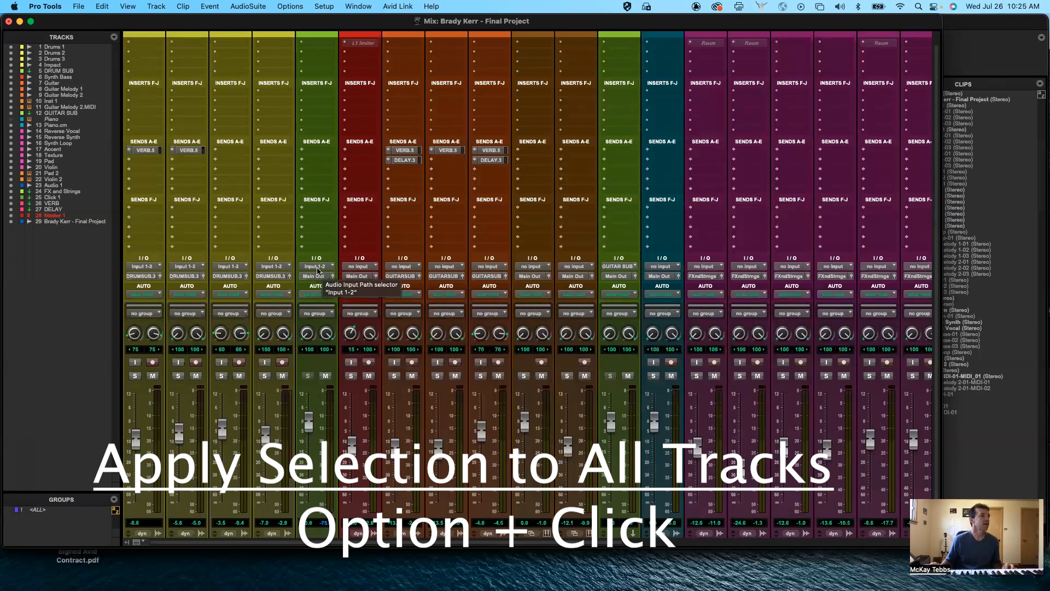
left_click(316, 267)
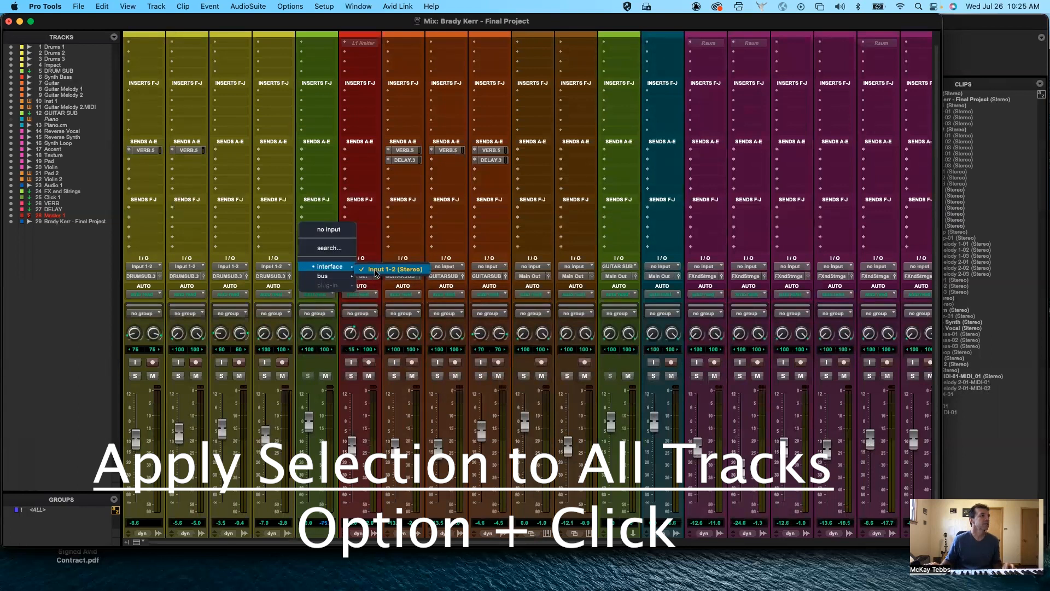
left_click(376, 269, "alt")
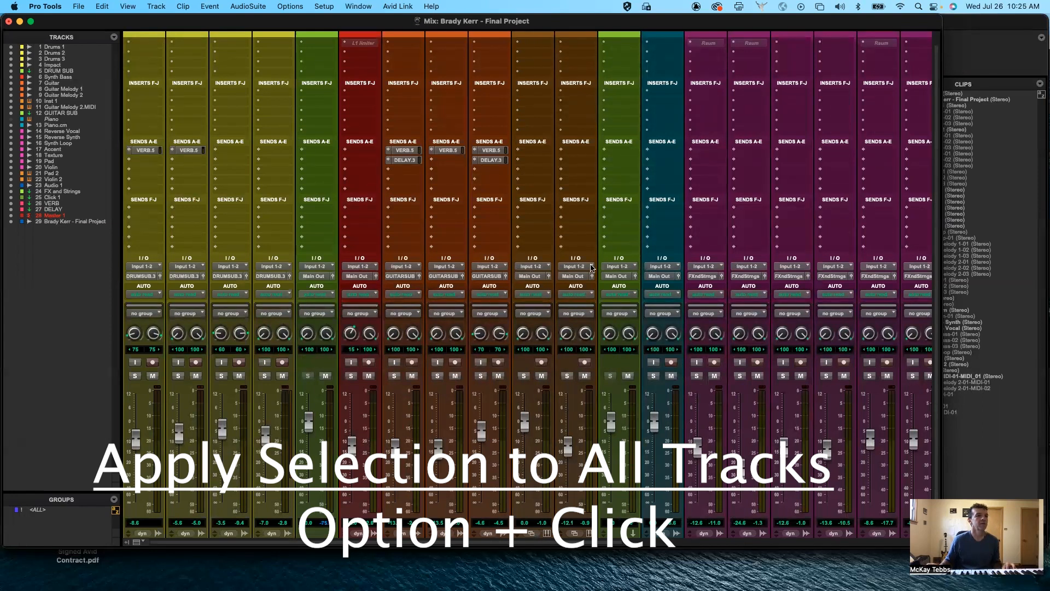
Step: Set the input of all tracks at once to no input from the Synth Loop track
scroll(590, 267, "right", 5)
scroll(590, 267, "right", 2)
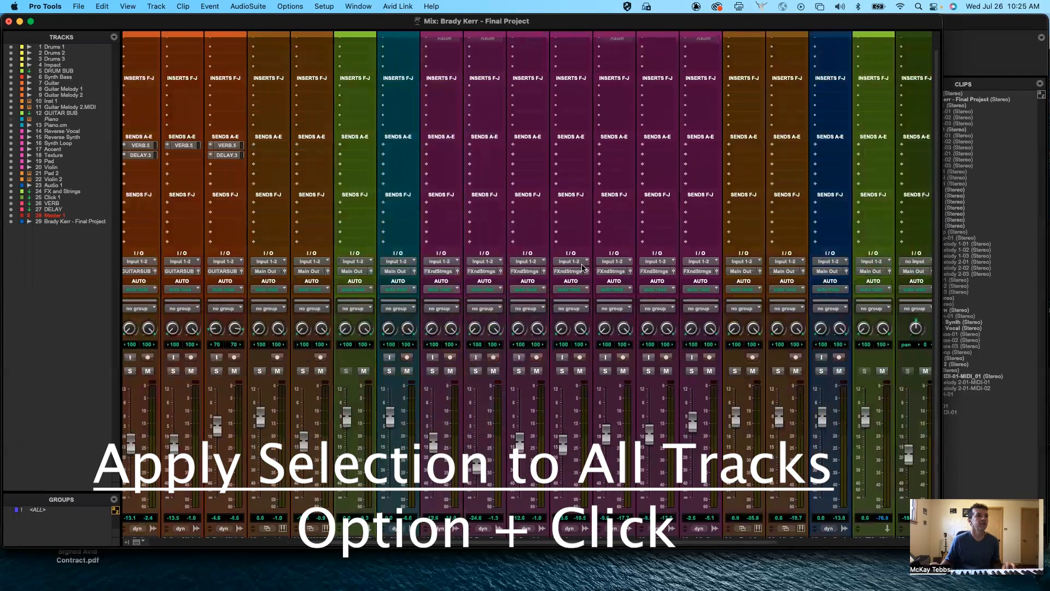
left_click(570, 261)
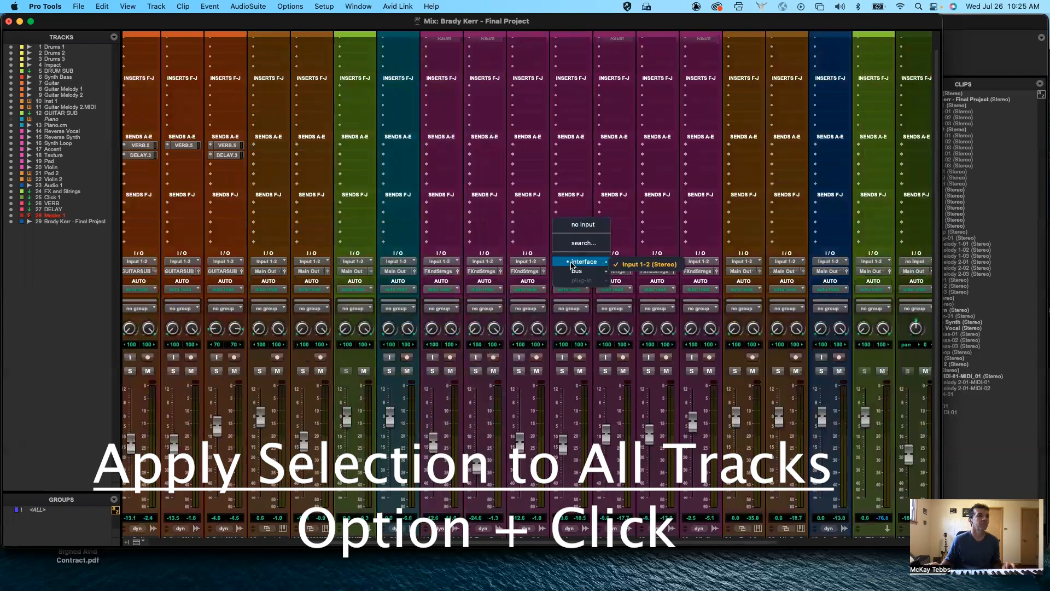
left_click(584, 224, "alt")
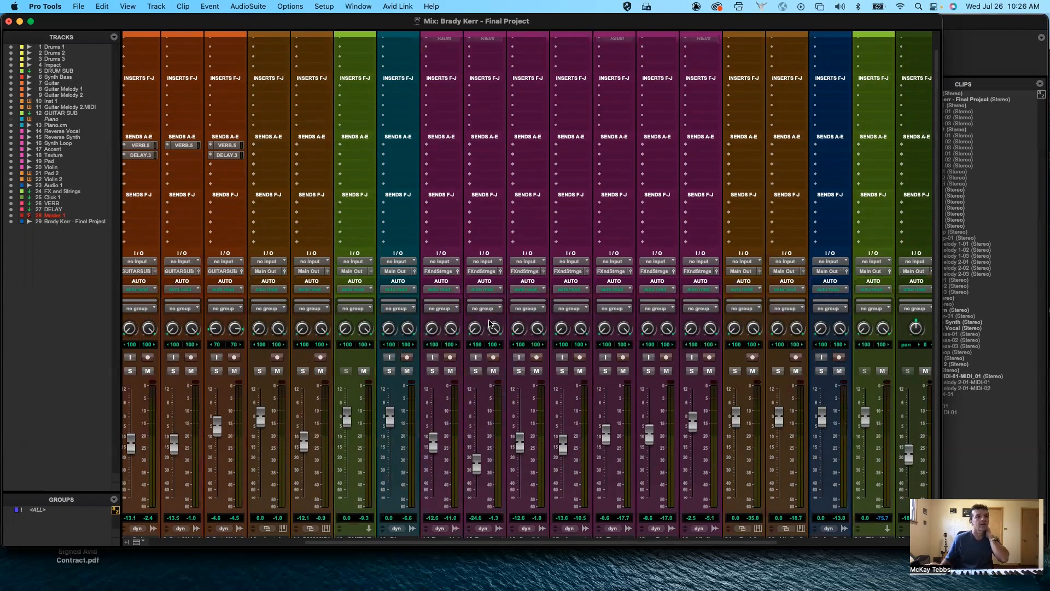
Step: Apply interface Input 1-2 (Stereo) to all tracks from Guitar Melody 2's input, and undo the change across the other tracks
scroll(489, 323, "left", 5)
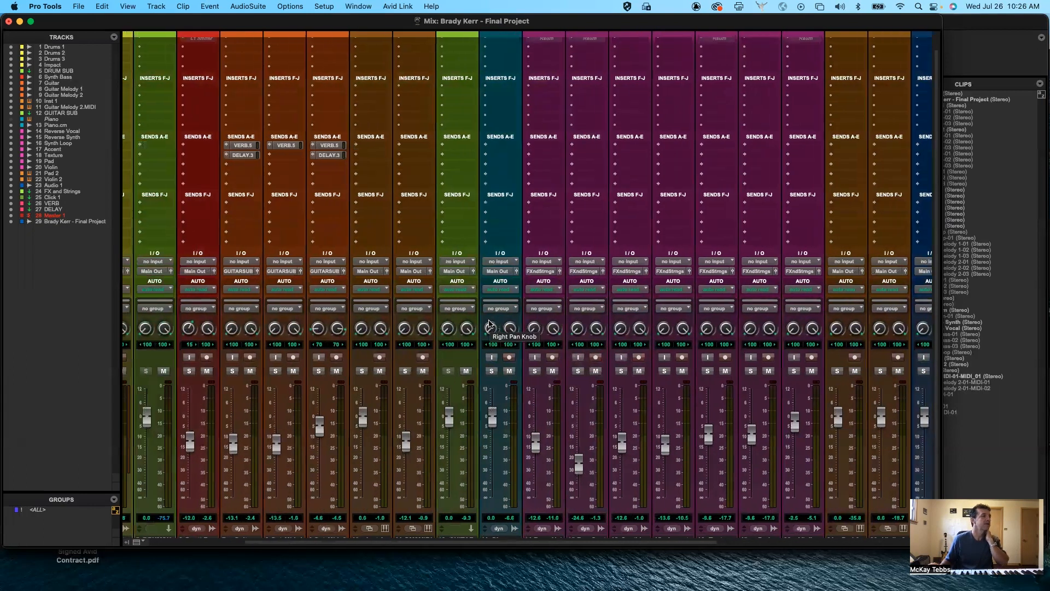
scroll(489, 323, "left", 1)
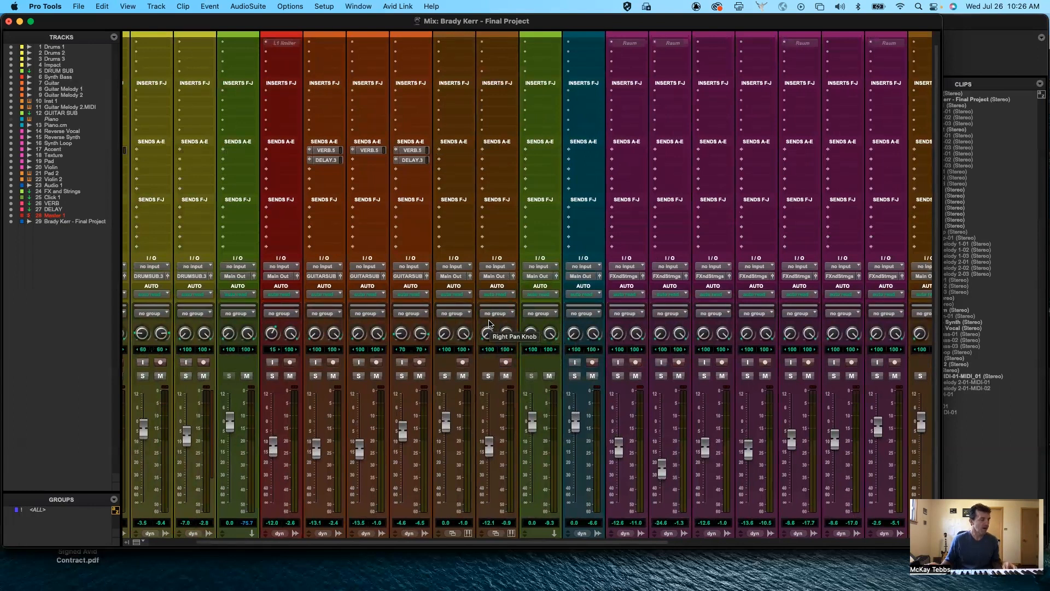
left_click(410, 266)
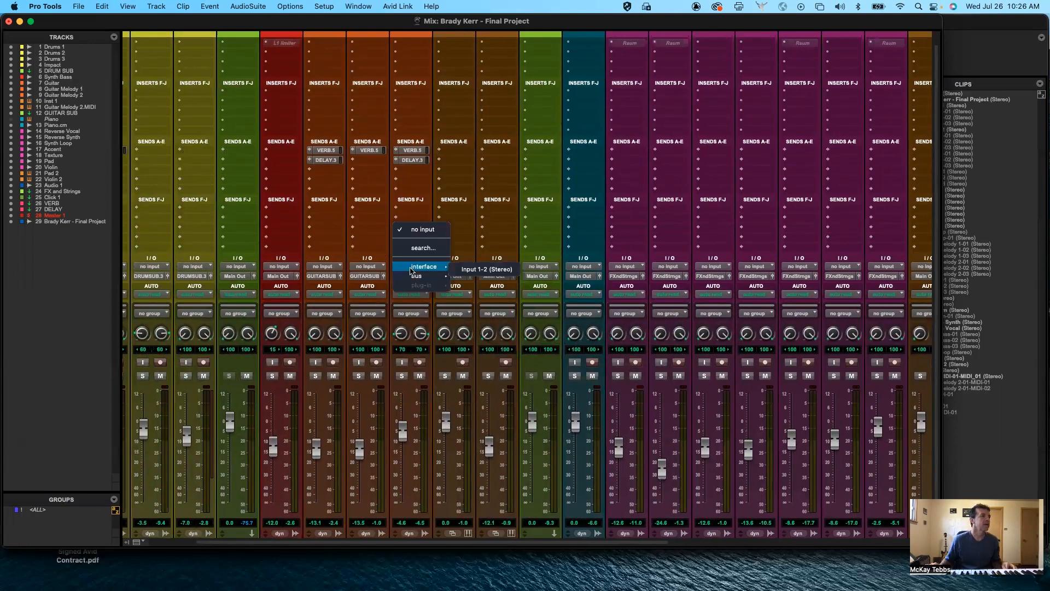
left_click(471, 270, "alt")
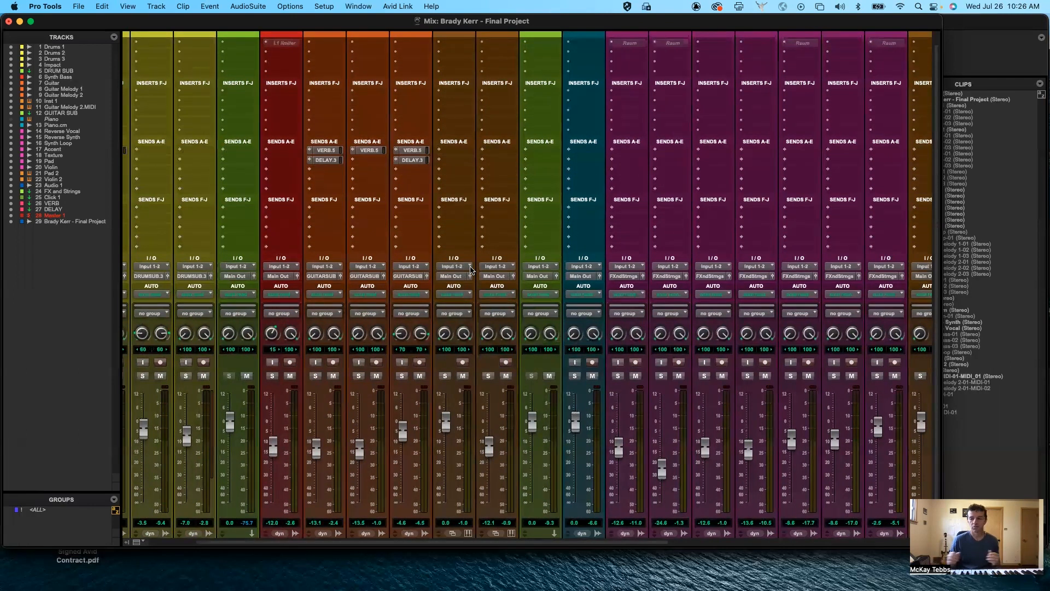
key("super+z")
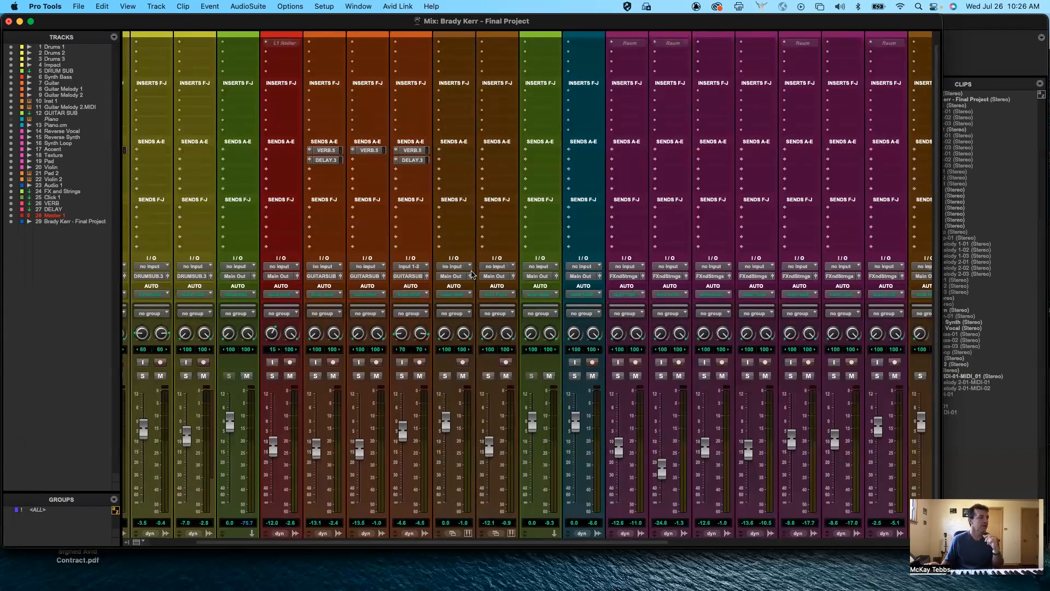
Step: Select the tracks from Inst 1 through Reverse Synth and assign Input 1-2 (Stereo) to only those selected tracks
scroll(463, 357, "down", 2)
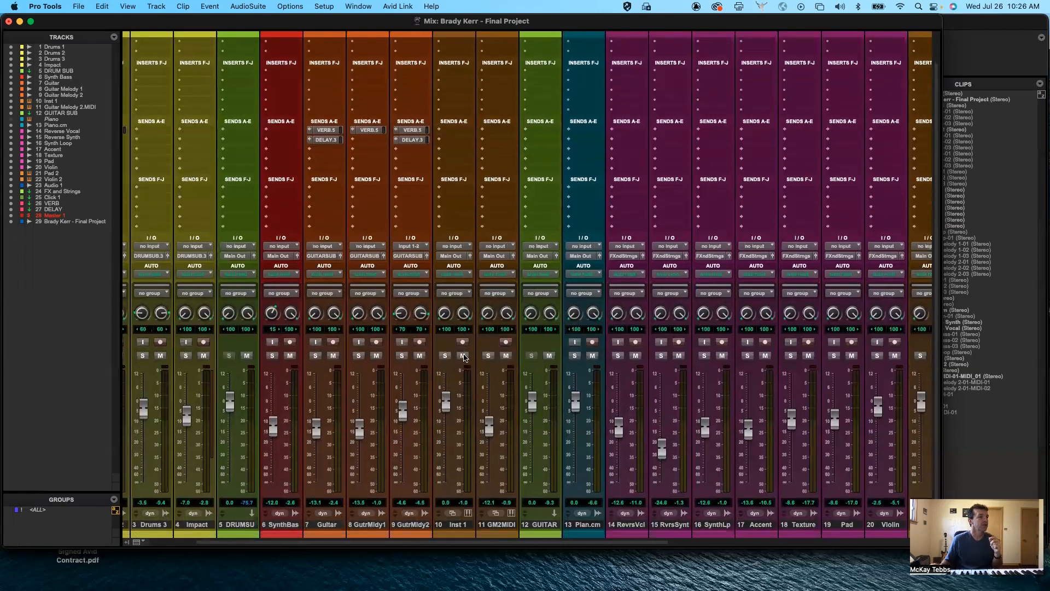
left_click(458, 525)
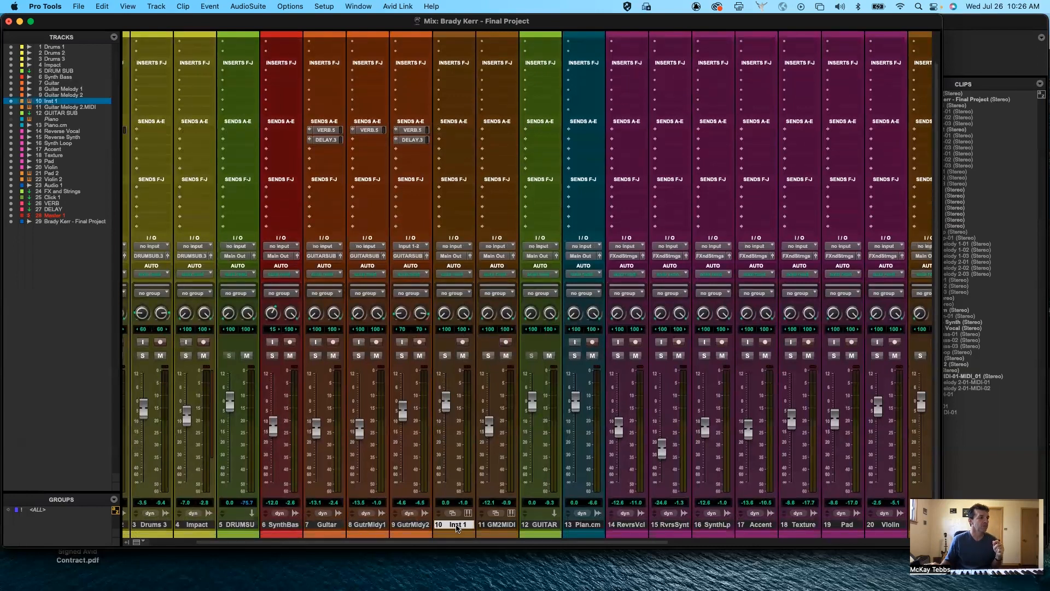
left_click(671, 525, "shift")
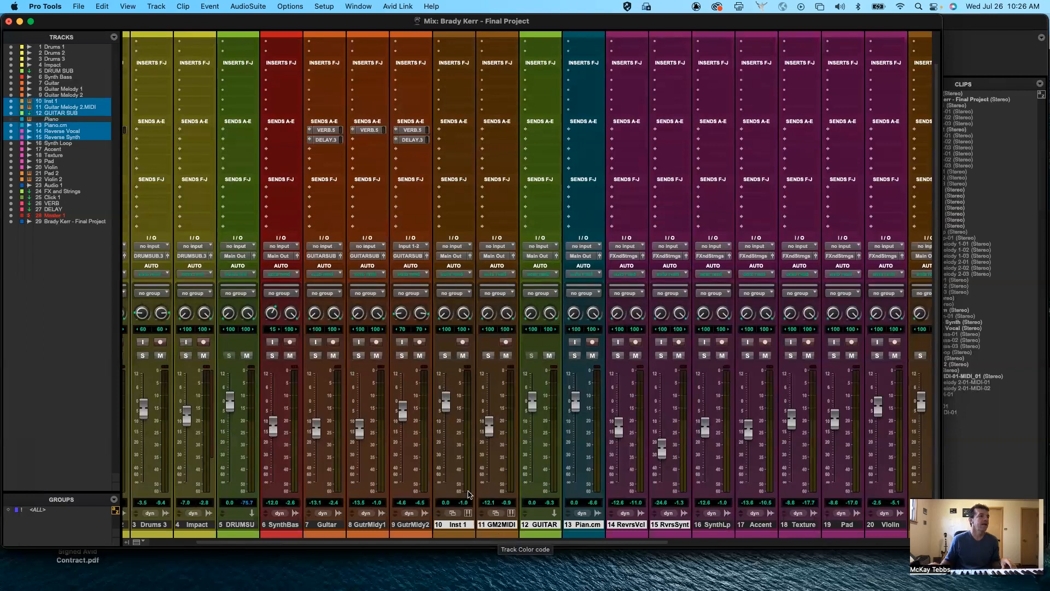
left_click(456, 247)
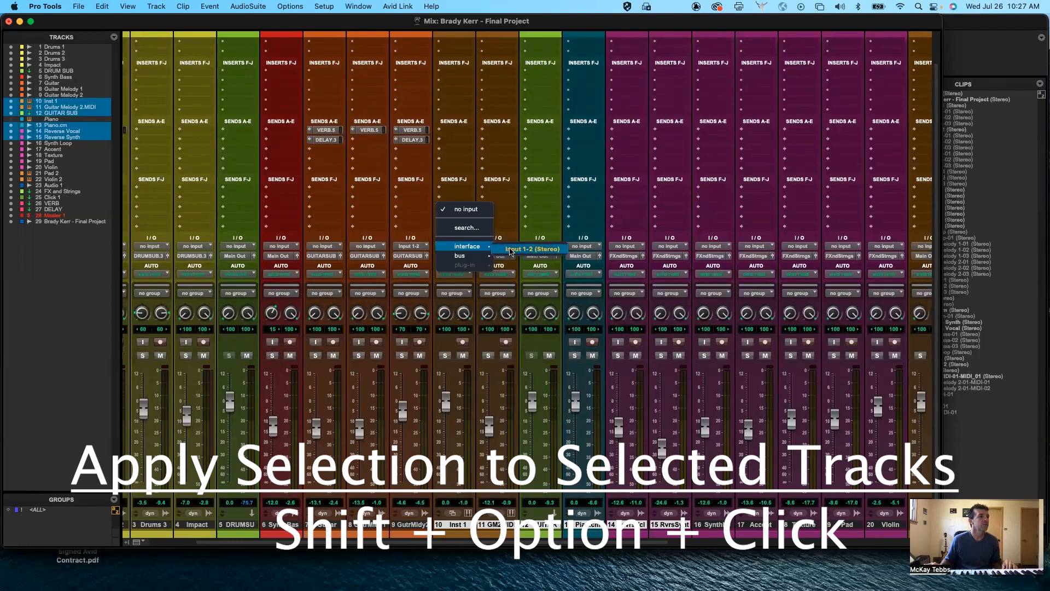
left_click(510, 249, "alt+shift")
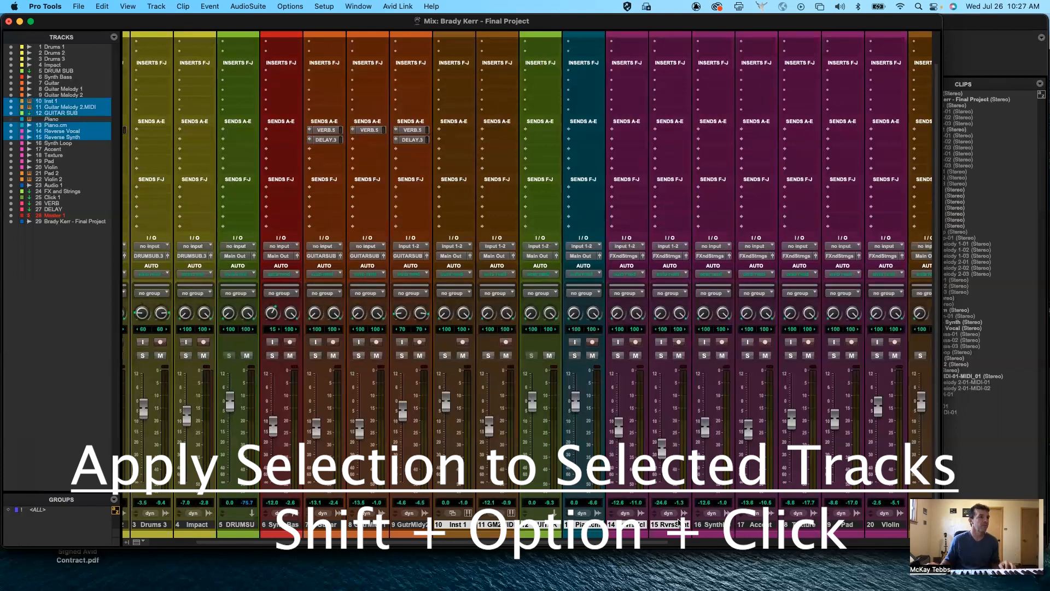
Step: Select the tracks from Guitar through Guitar Melody 2 and set the input of just those tracks to Input 1-2 (Stereo)
scroll(456, 519, "left", 3)
left_click(405, 525)
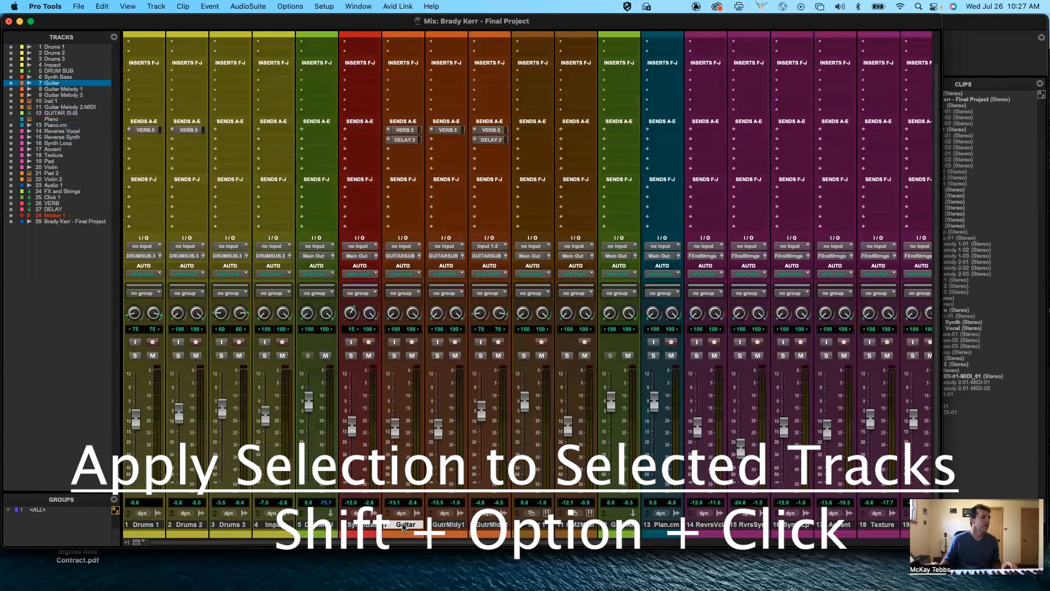
left_click(489, 525, "shift")
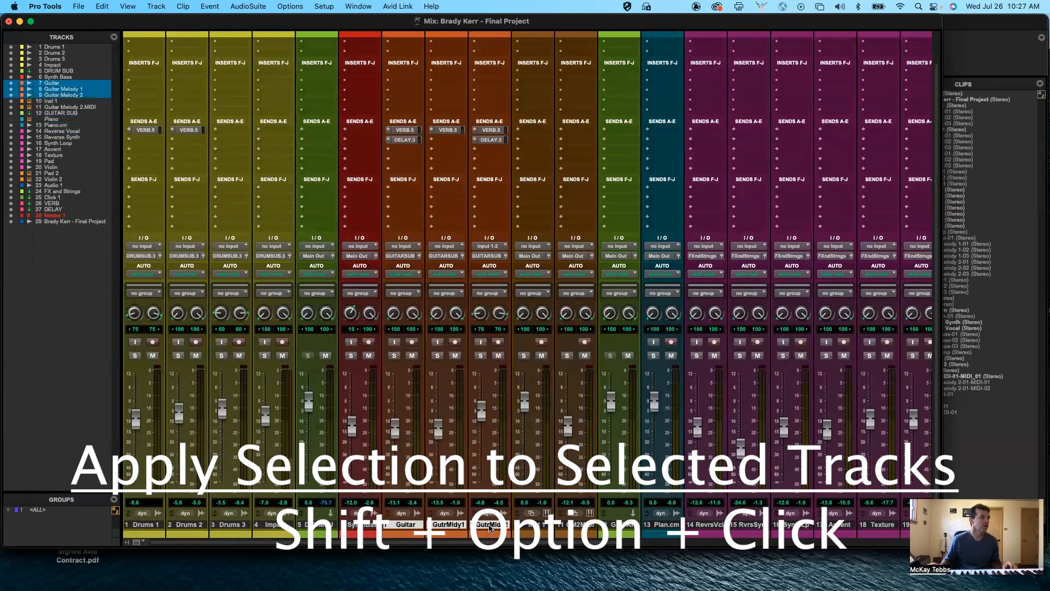
left_click(402, 247)
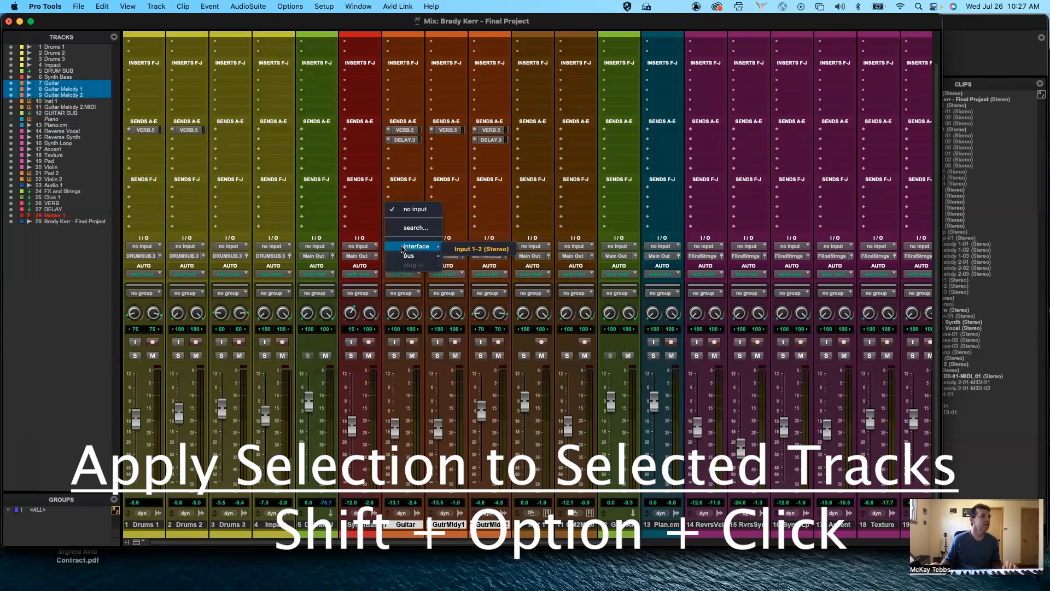
left_click(461, 251, "alt+shift")
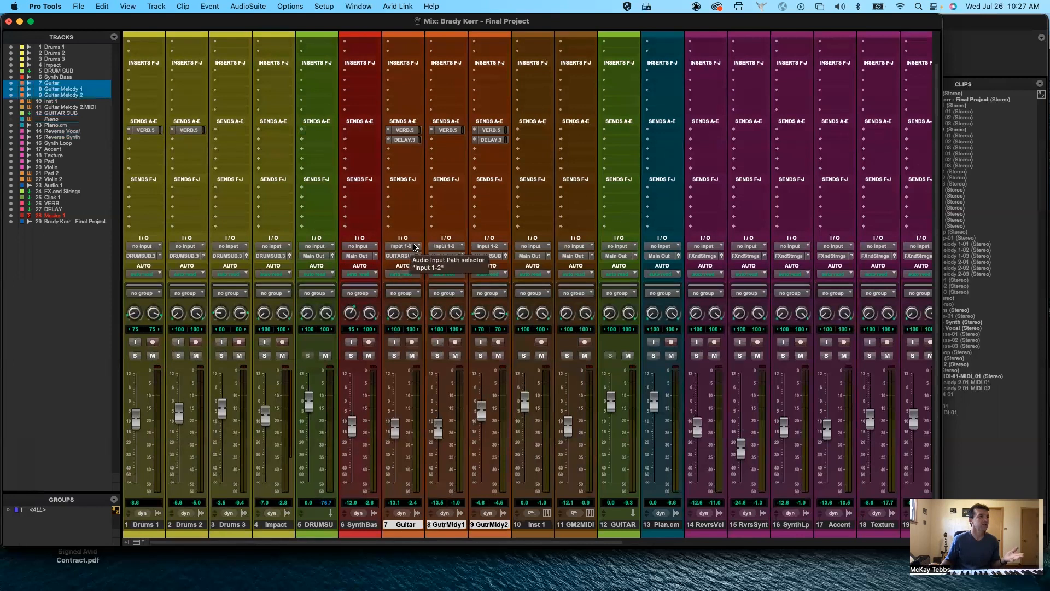
Step: Solo all tracks at once and unsolo them all, and do the same with mute, using the Guitar track's controls
left_click(394, 356, "alt")
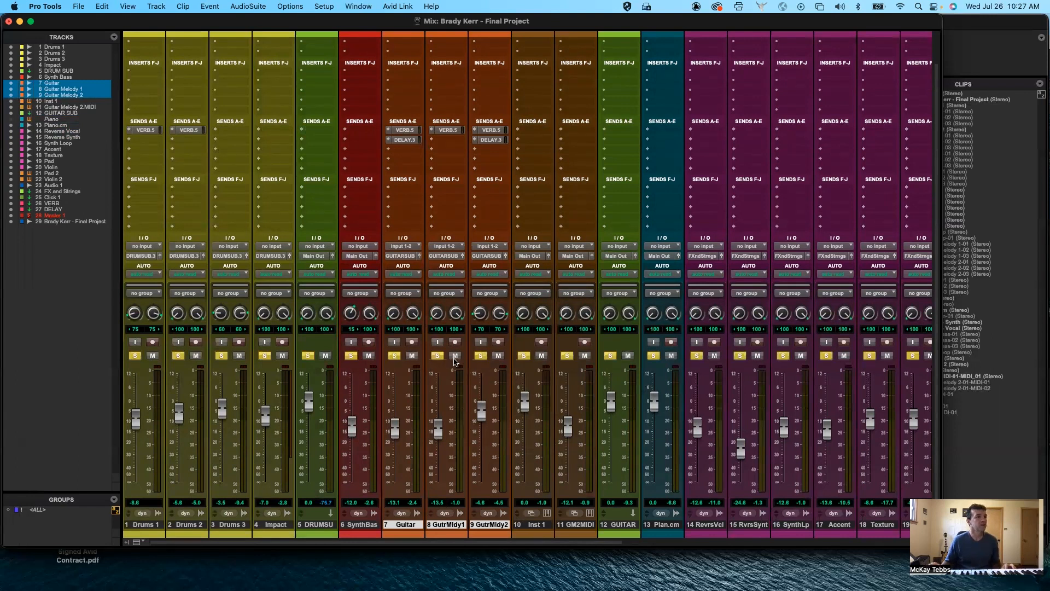
scroll(454, 361, "right", 10)
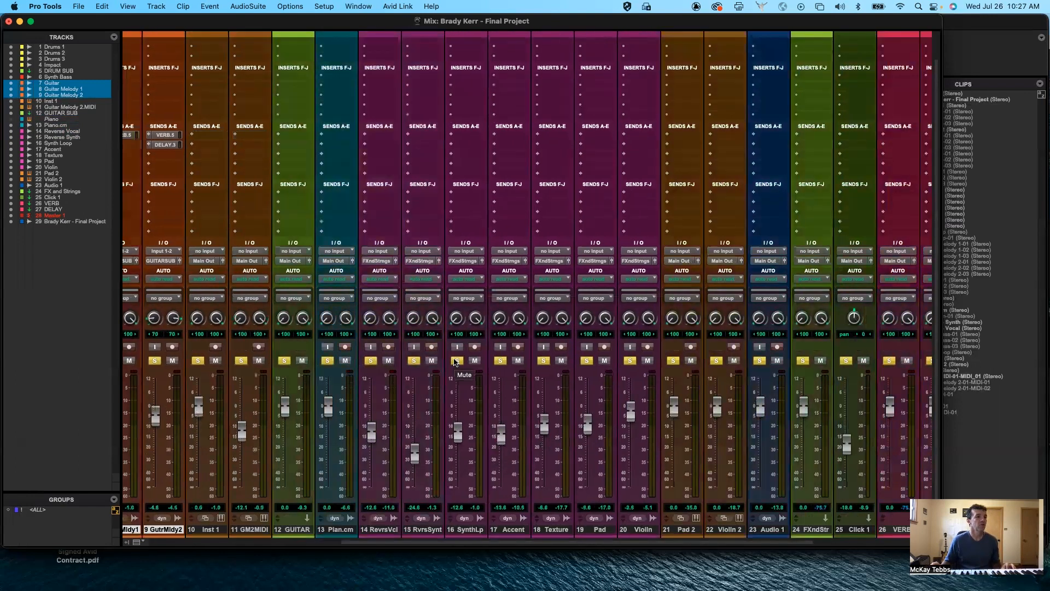
scroll(454, 361, "left", 10)
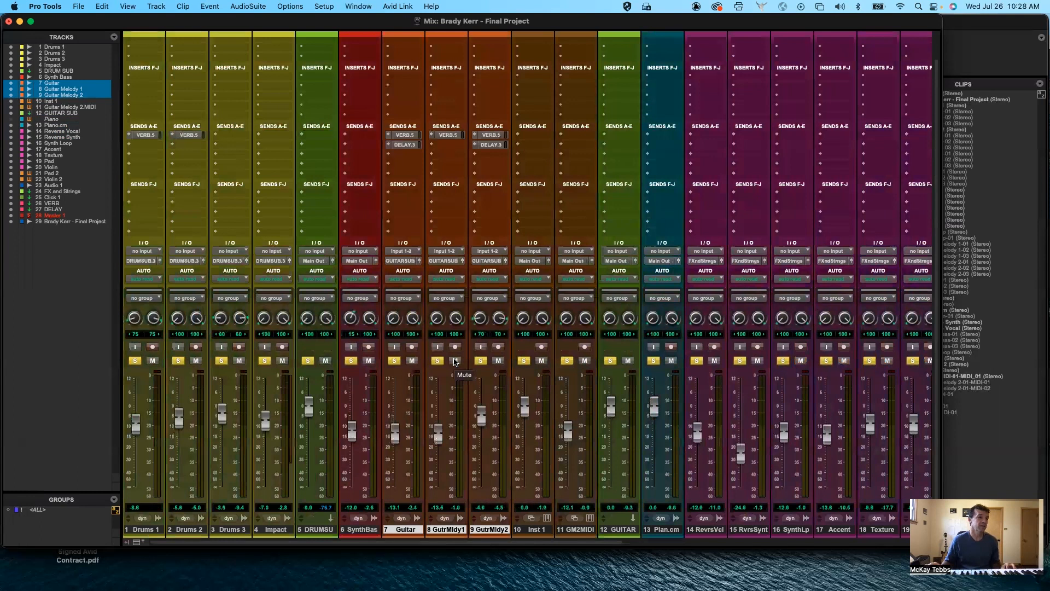
left_click(395, 361, "alt")
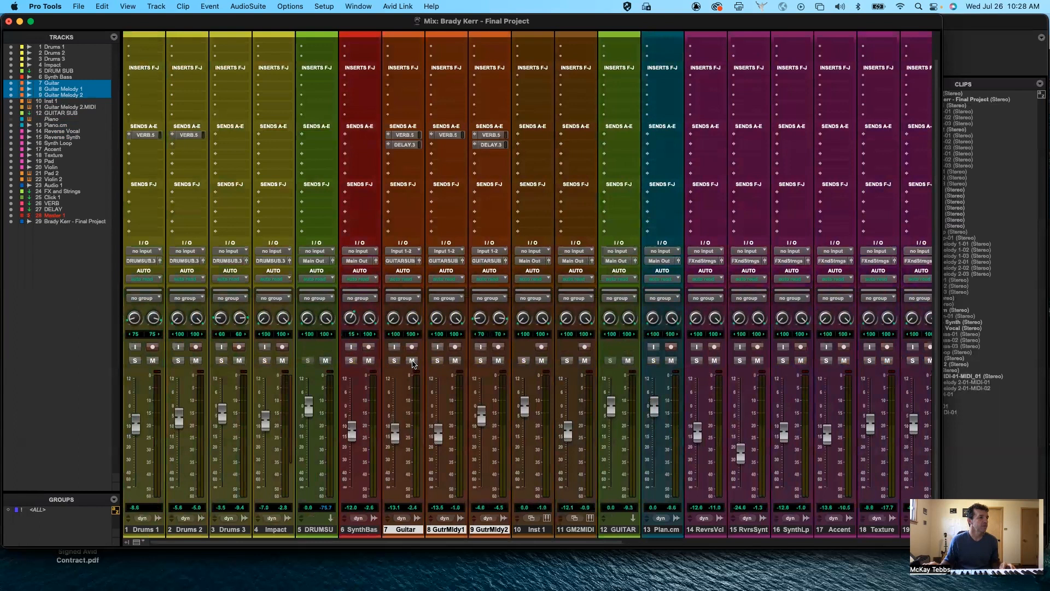
left_click(412, 361, "alt")
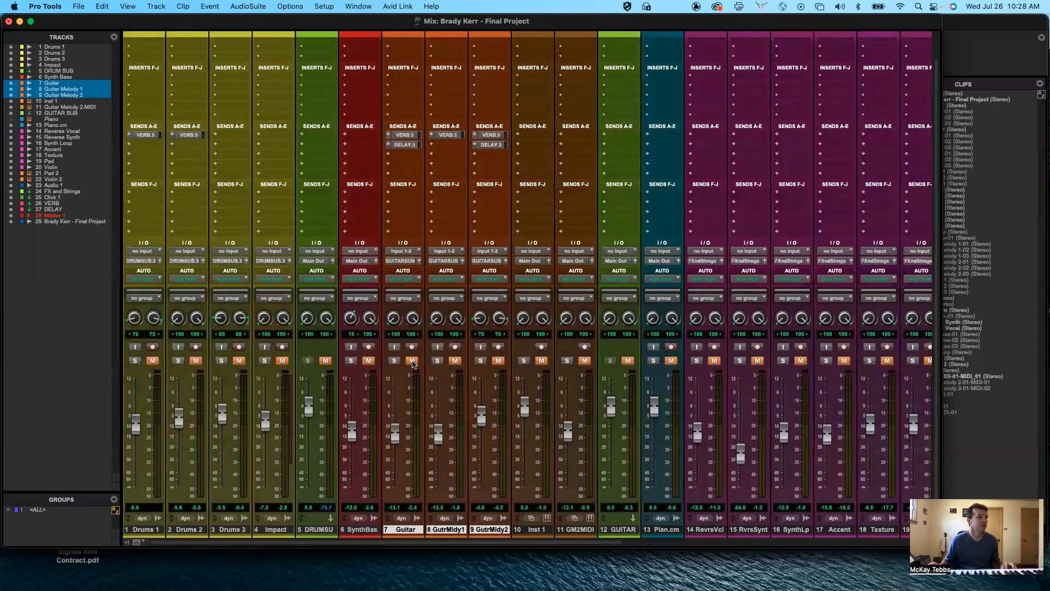
left_click(412, 361, "alt")
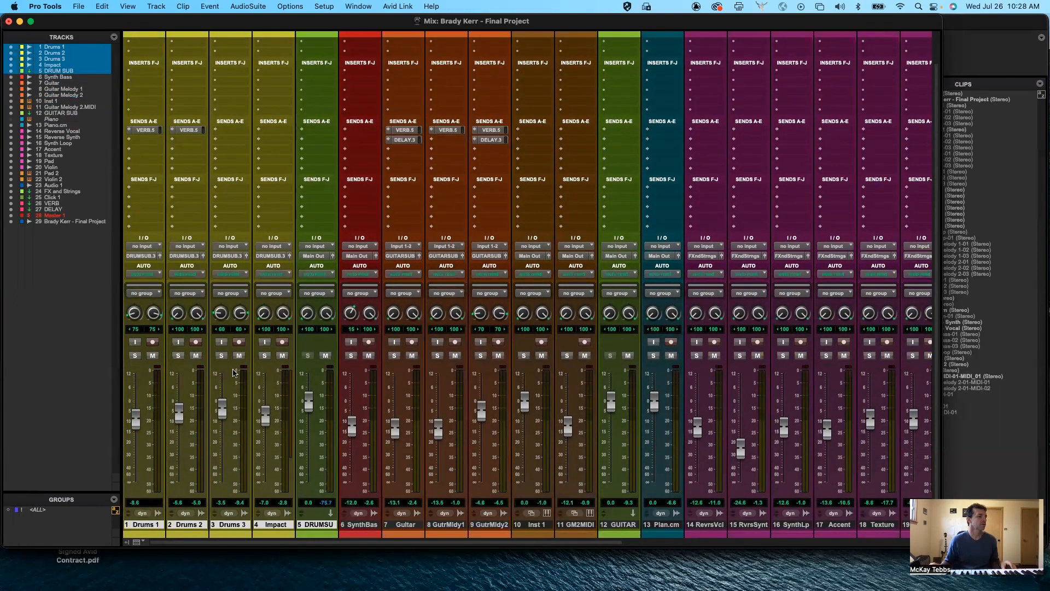
Step: Select only Guitar Melody 1, and replace that selection with the adjacent tracks from DRUM SUB back to Drums 1
left_click(440, 524)
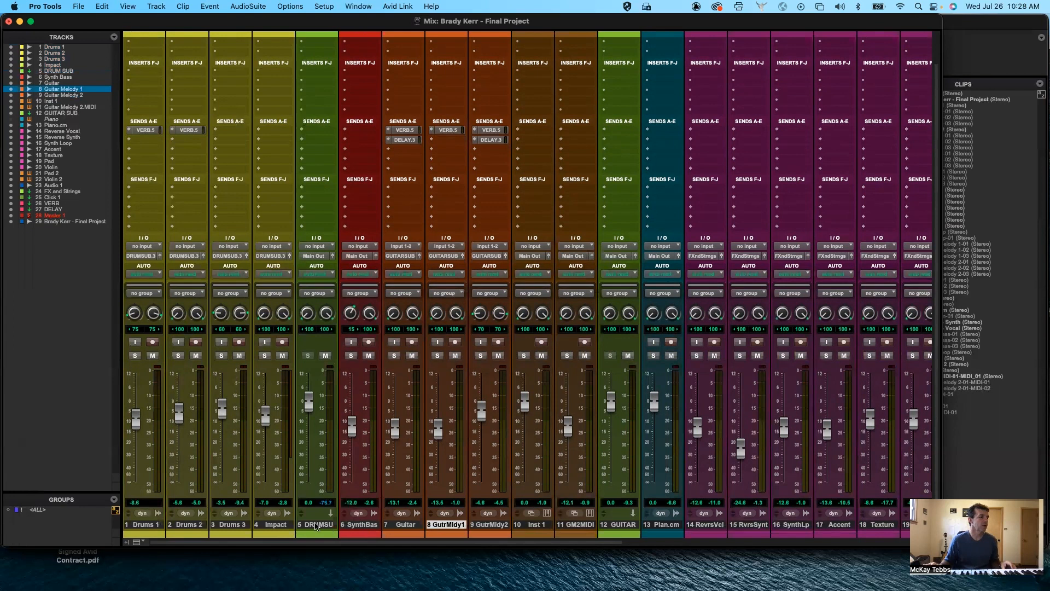
left_click(319, 524)
left_click(147, 525, "shift")
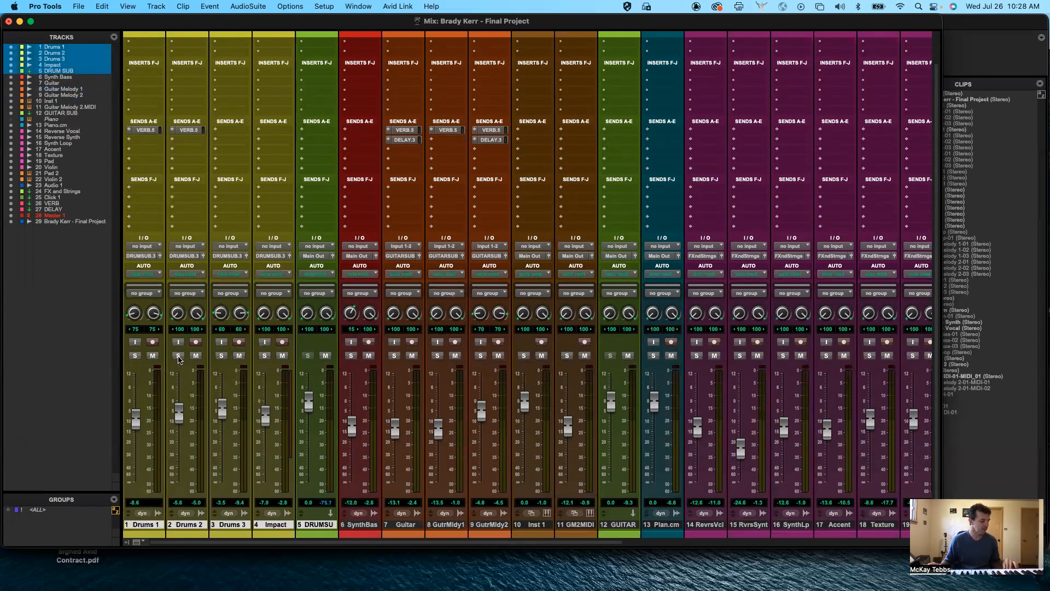
Step: Toggle solo with the Drums 2 track's control, and switch from the Mix window to the Edit window
left_click(178, 356)
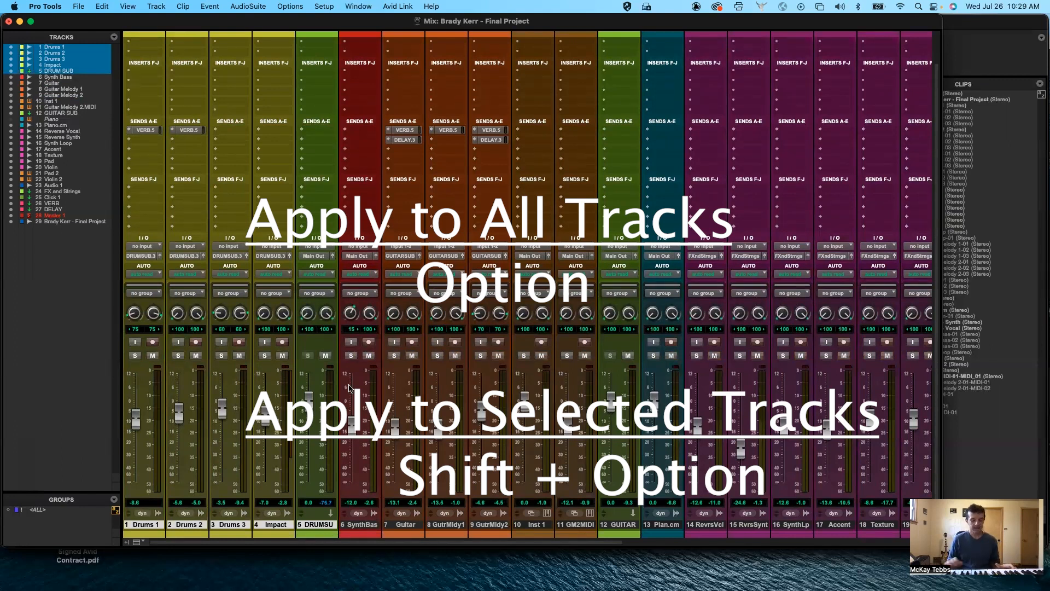
key("super+equal")
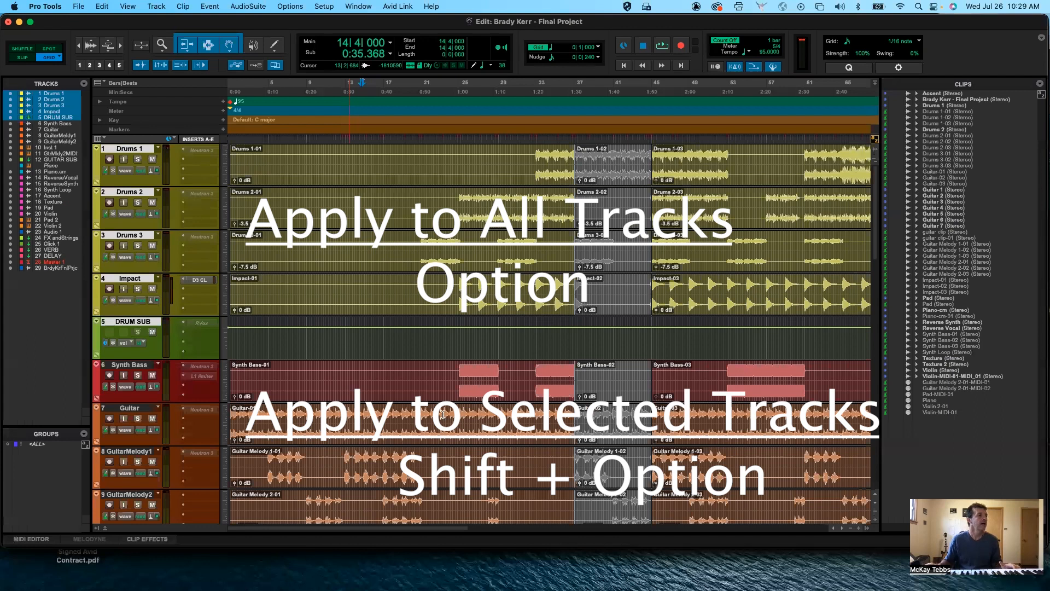
Step: Select a passage starting at 20|3|000 across Drums 3 up to Drums 1, and add the same range on the non-adjacent Guitar track
left_click(399, 287)
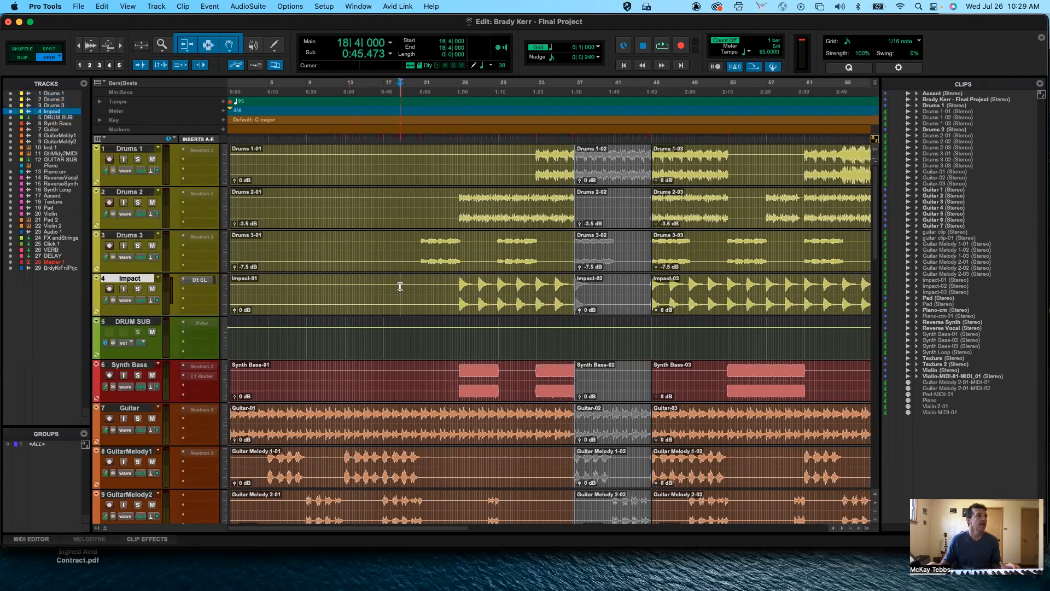
left_click(417, 244)
left_click_drag(417, 243, 467, 248)
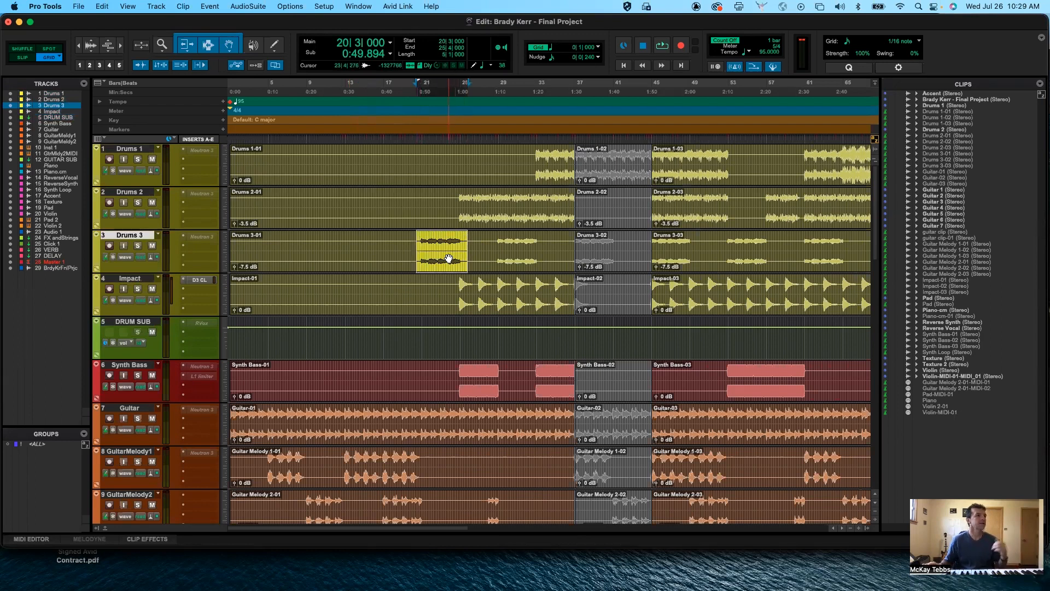
left_click(415, 246)
left_click_drag(417, 242, 537, 178)
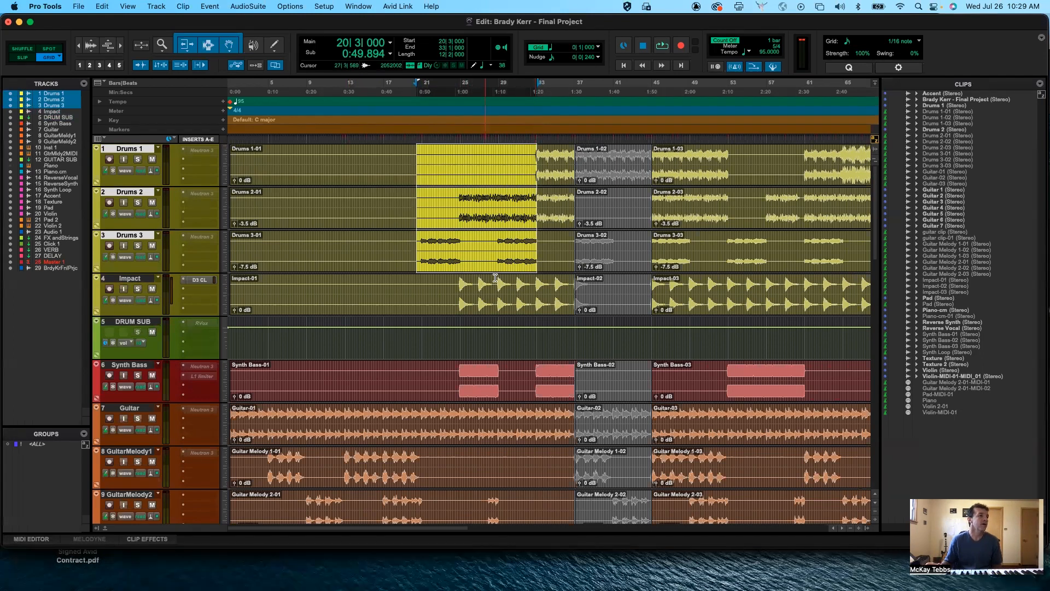
left_click(470, 420, "shift")
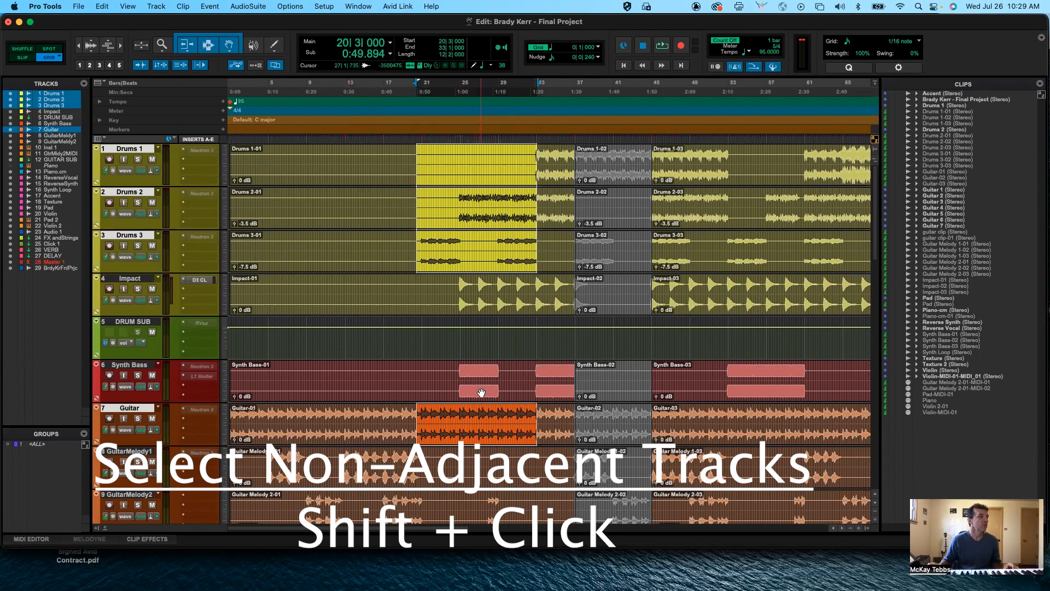
Step: Select Drums 3 from 52|2|000 to 58|1|000, and add the same range on Guitar and Guitar Melody 2
left_click(714, 241)
left_click_drag(720, 241, 776, 243)
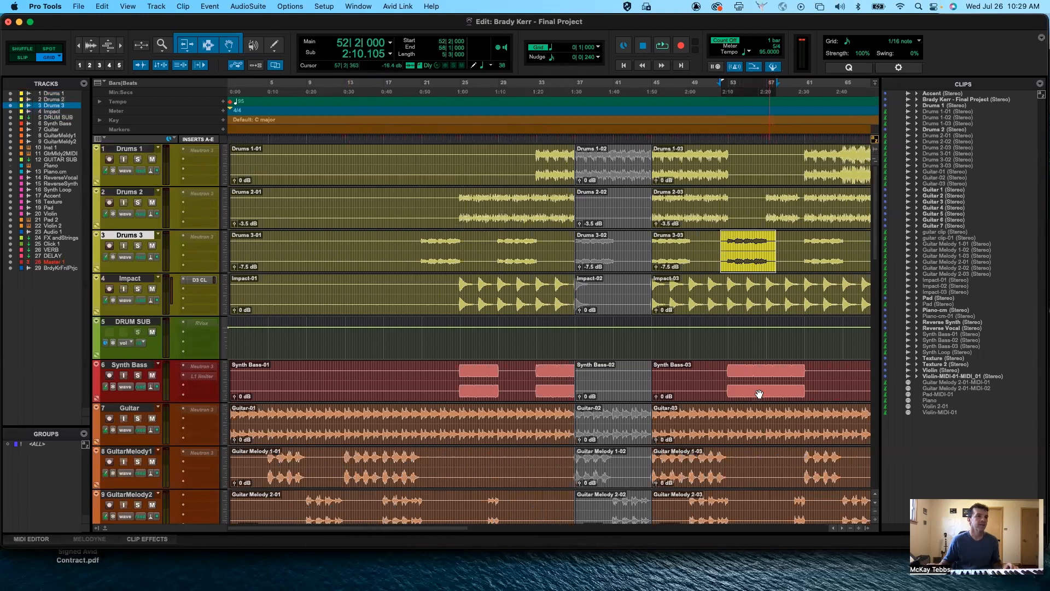
left_click(742, 420, "shift")
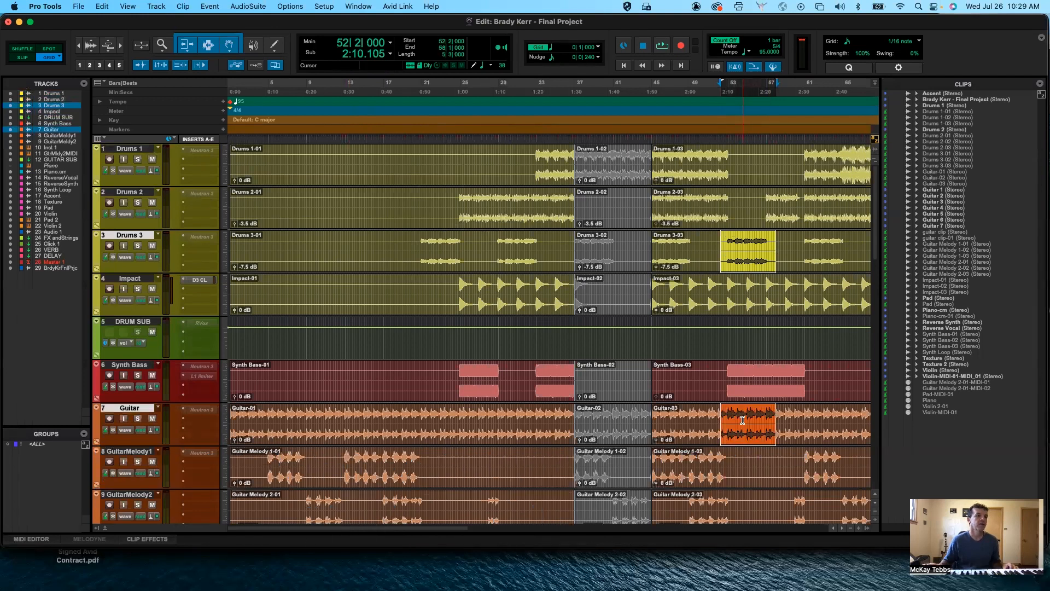
left_click(434, 500, "shift")
scroll(435, 500, "down", 1)
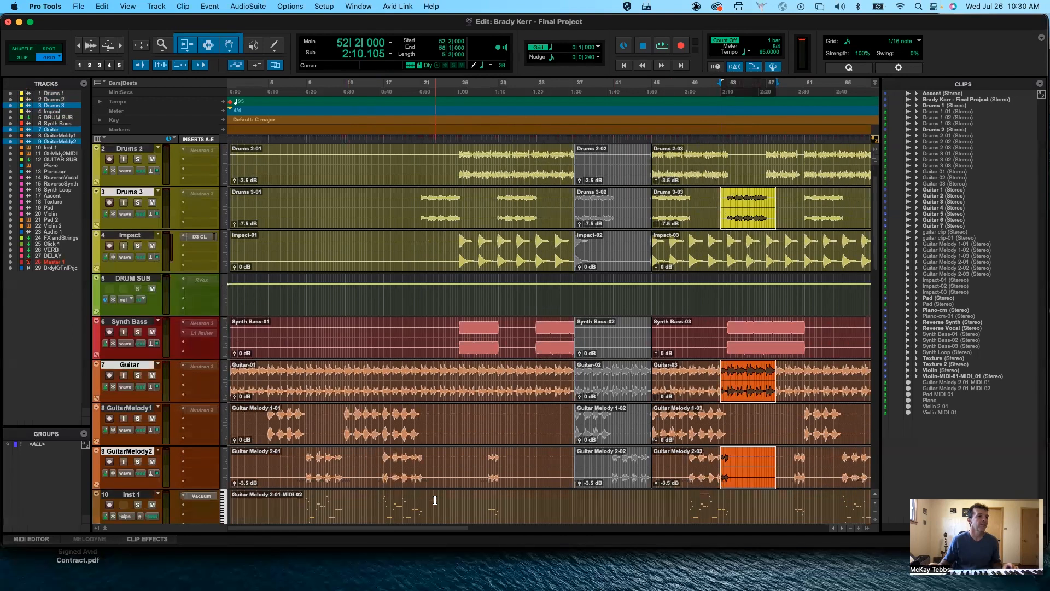
Step: Select Drums 2 from 24|4|000 to 31|3|000, and add the same range on Impact and Guitar Melody 2
left_click_drag(457, 156, 522, 154)
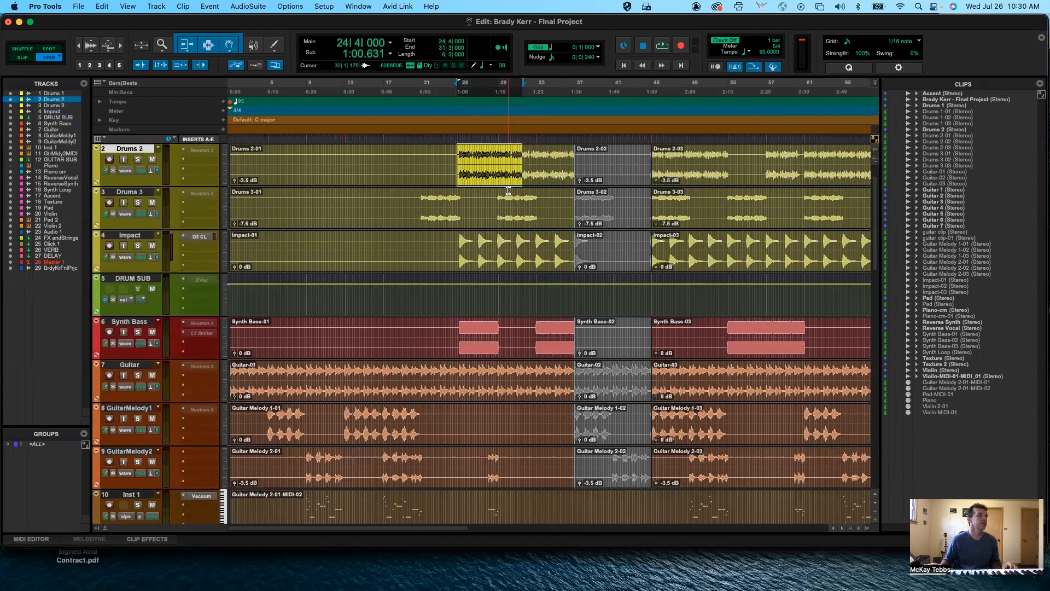
left_click(493, 243, "shift")
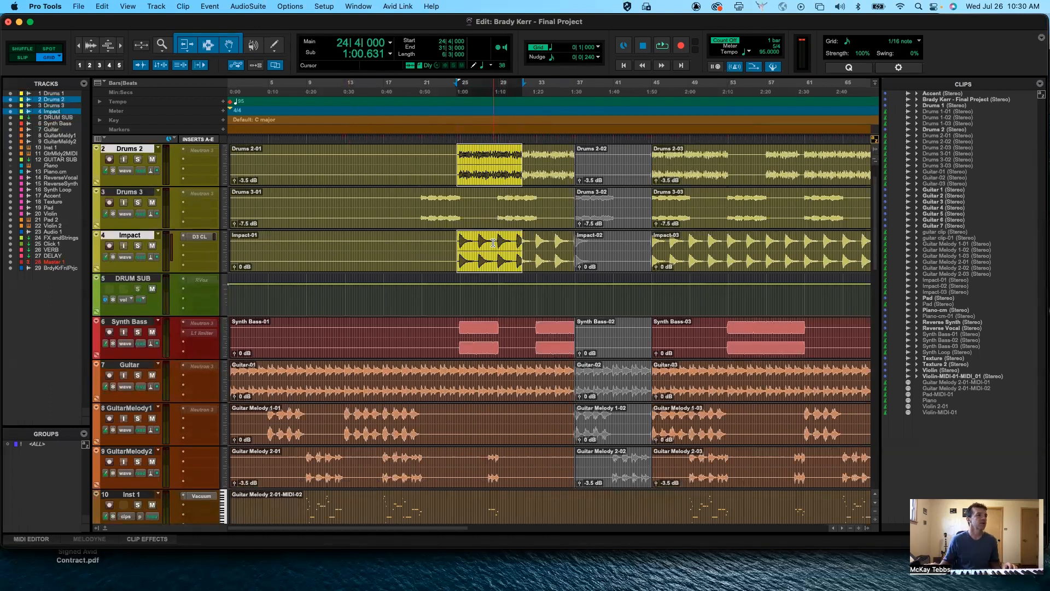
left_click(498, 458, "shift")
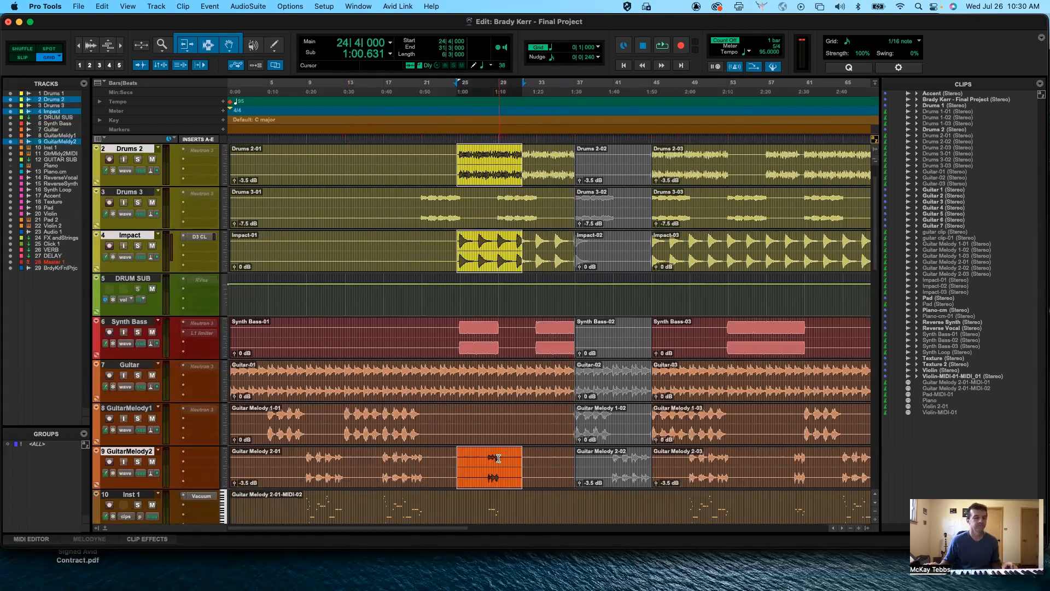
Step: Toggle Link Track and Edit Selection off and back on
left_click(182, 66)
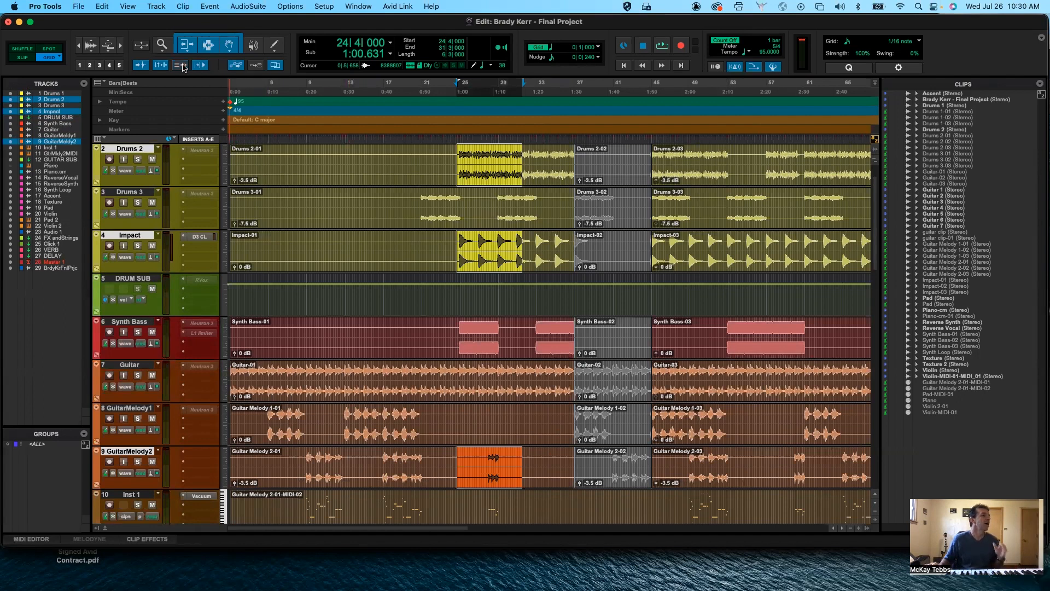
left_click(183, 67)
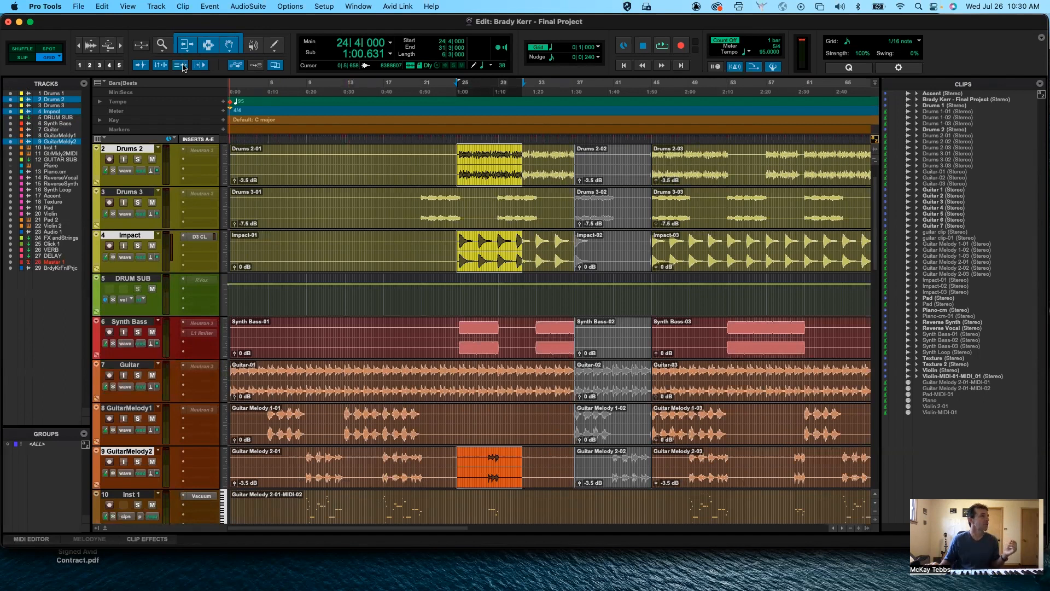
left_click(183, 66)
left_click(183, 67)
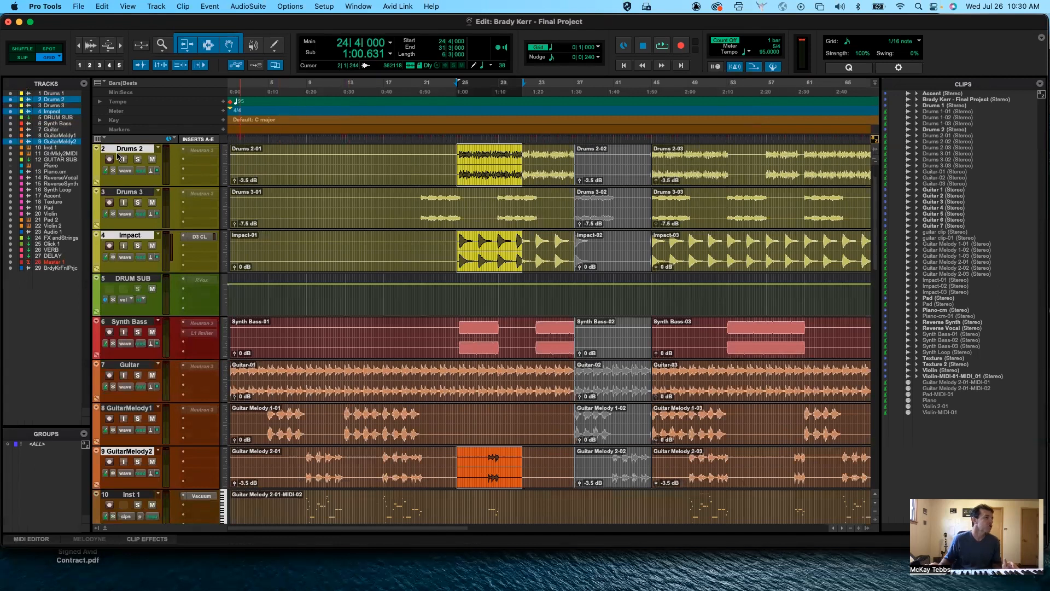
Step: Move the linked edit selection between Drums 3 and Drums 2 by selecting each track, ending on Impact
left_click(126, 193)
left_click(130, 149)
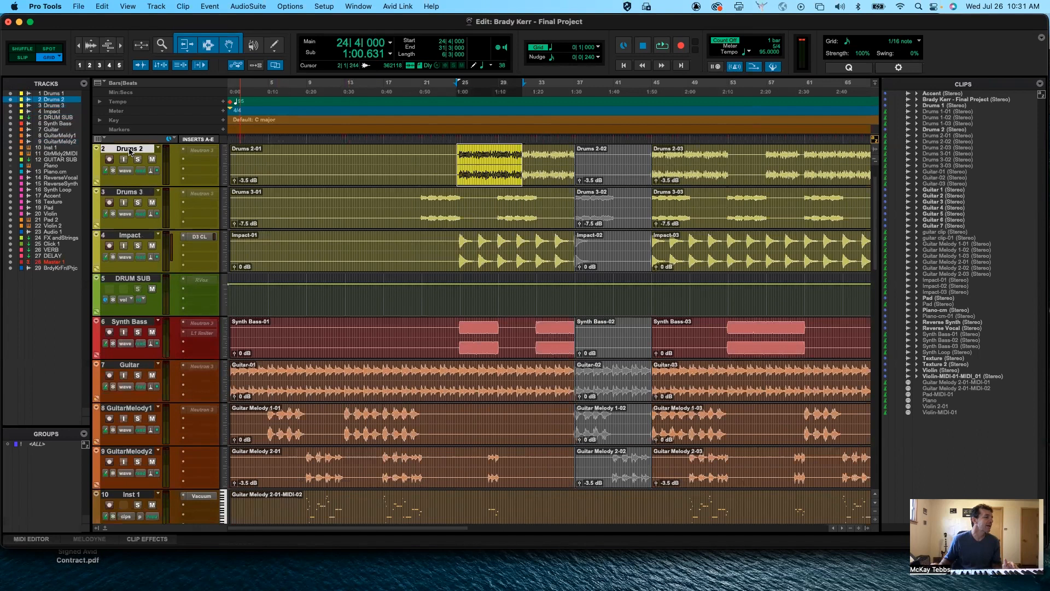
left_click(130, 195)
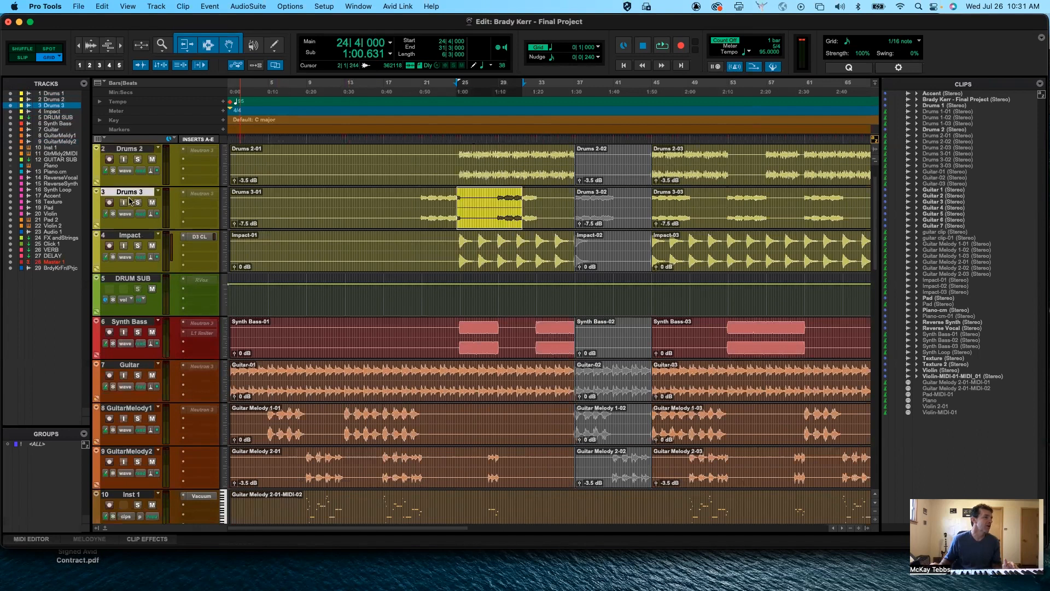
left_click(131, 238)
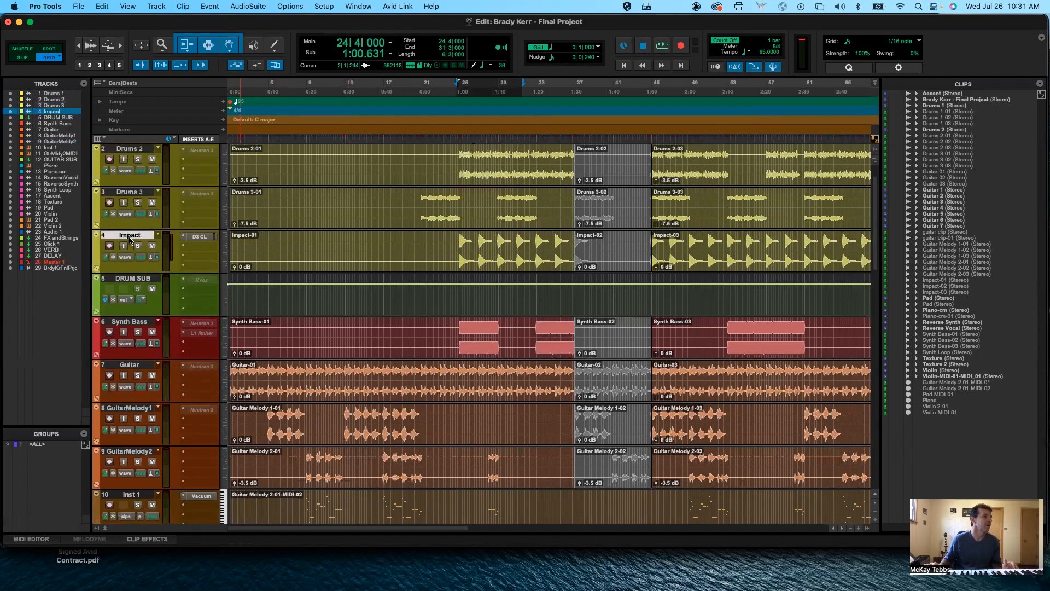
Step: Select Impact from 10|2|000 to 17|1|000, and with Link Track and Edit Selection turned off select the Drums 3 and Synth Bass tracks in turn
left_click(319, 241)
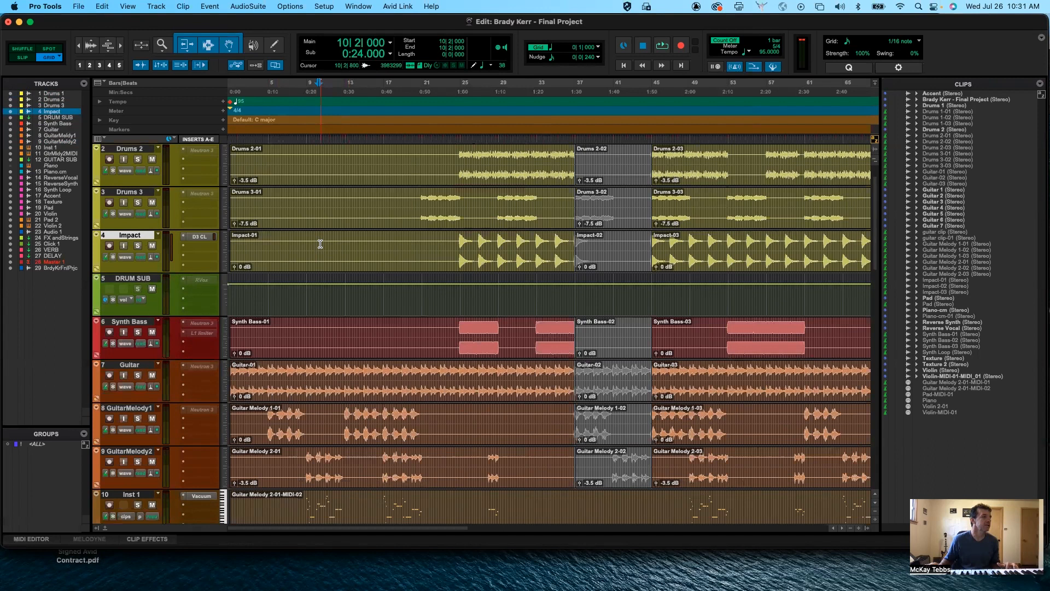
left_click_drag(320, 243, 384, 244)
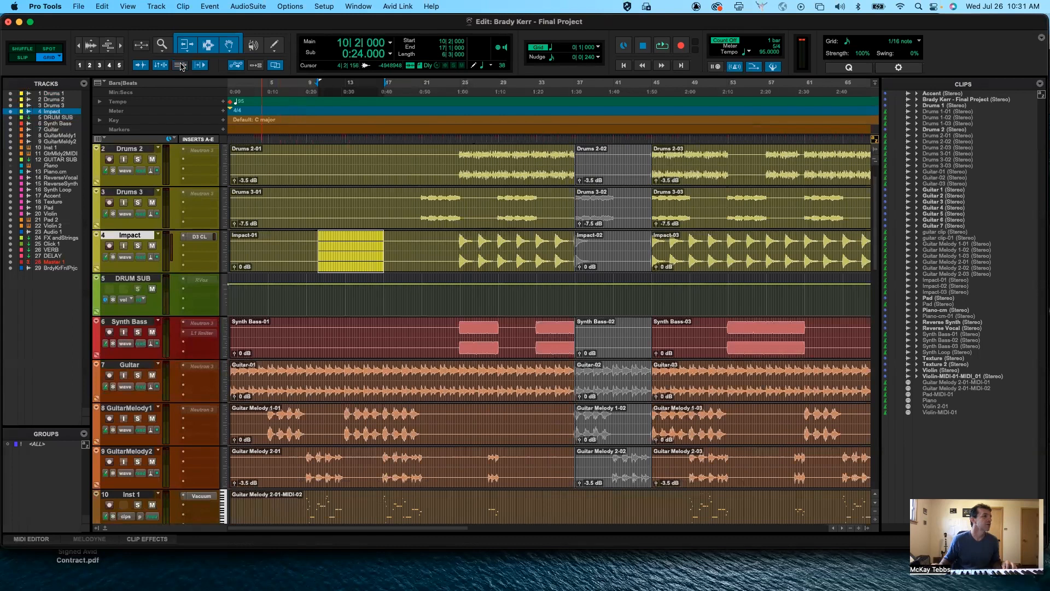
left_click(135, 192)
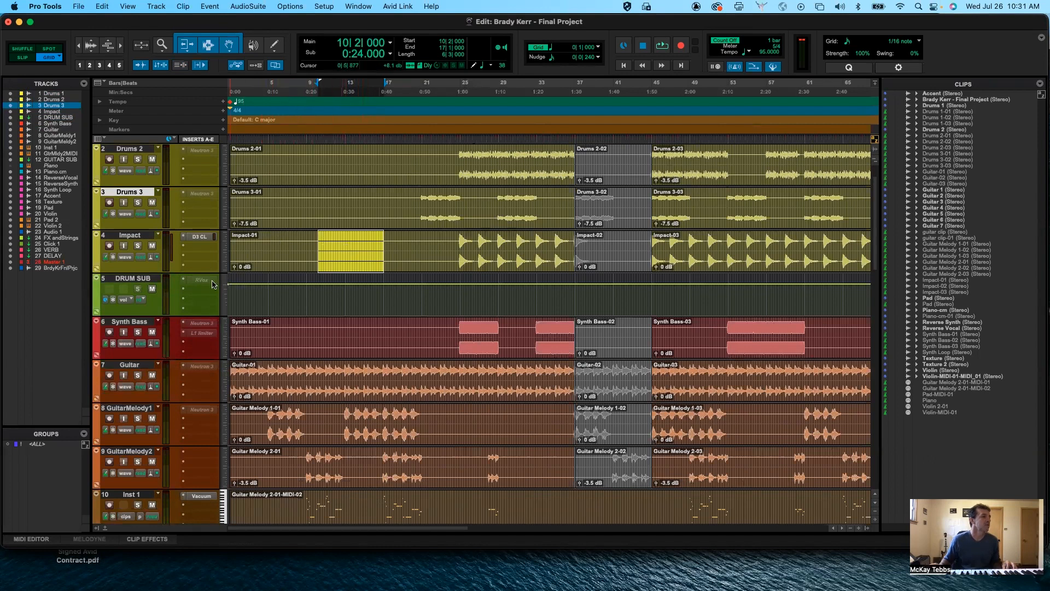
left_click(134, 324)
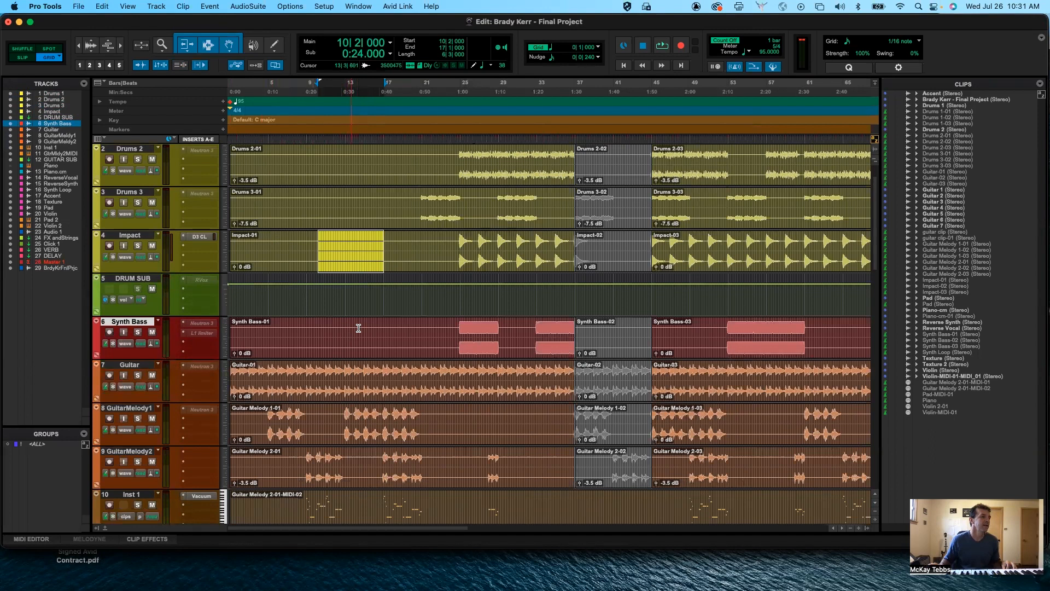
Step: Select a Synth Bass passage from 24|2|000 to 30|3|000, and select the Drums 3 track without moving that edit selection
left_click_drag(452, 328, 512, 327)
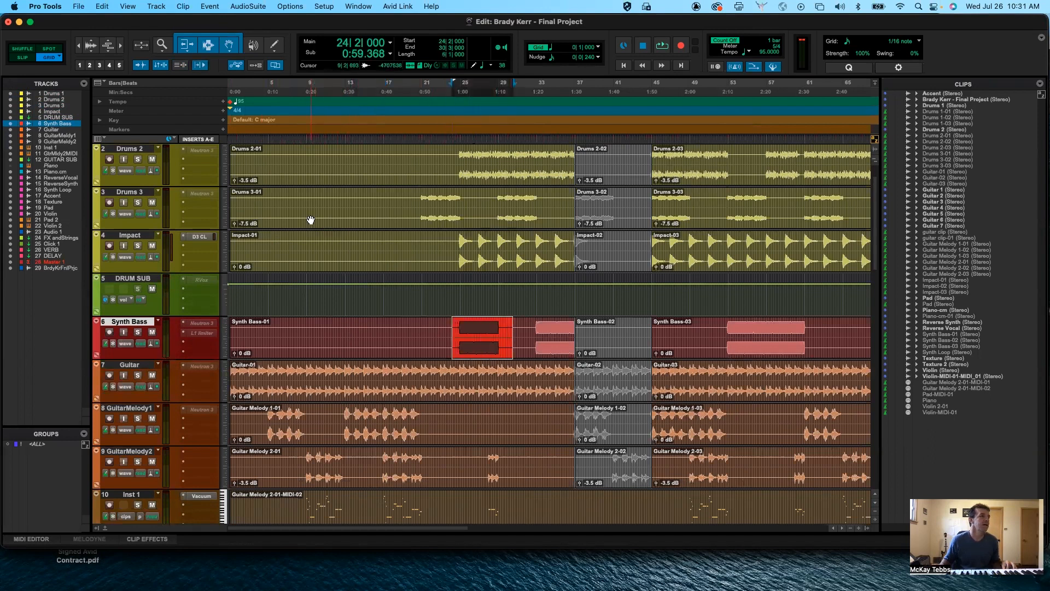
left_click(141, 192)
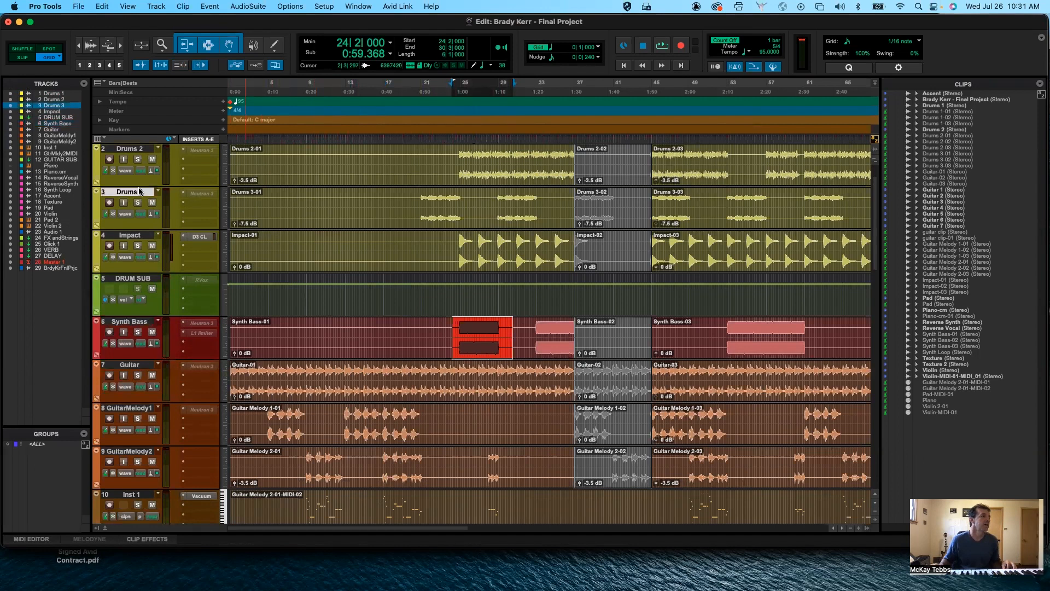
scroll(202, 209, "up", 1)
scroll(202, 209, "right", 1)
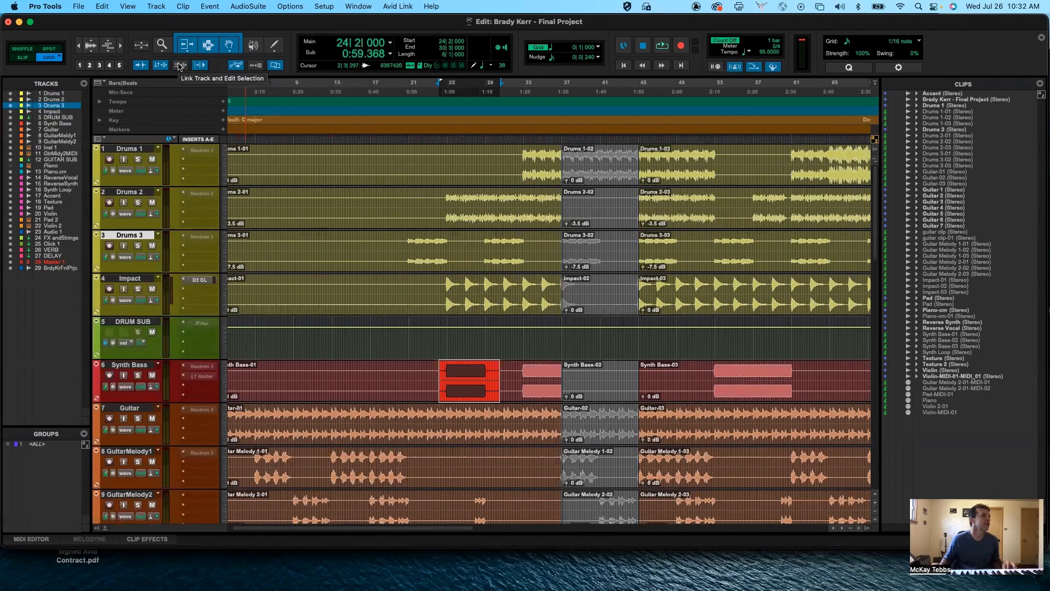
Step: Turn Link Track and Edit Selection back on, and make edit selections on Drums 3, Impact and finally Guitar
left_click(179, 66)
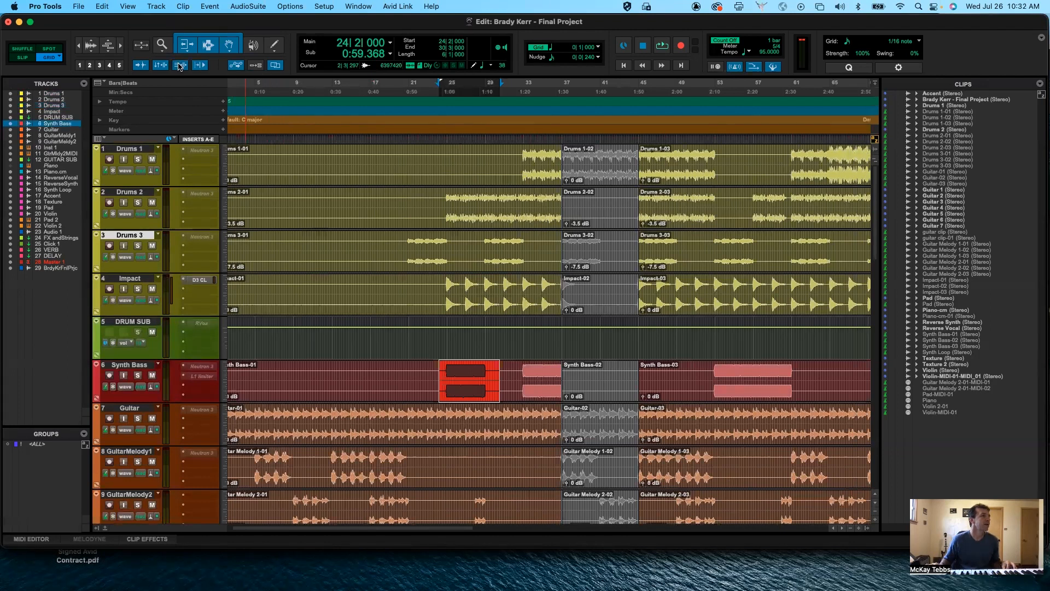
left_click(133, 238)
left_click_drag(396, 236, 471, 236)
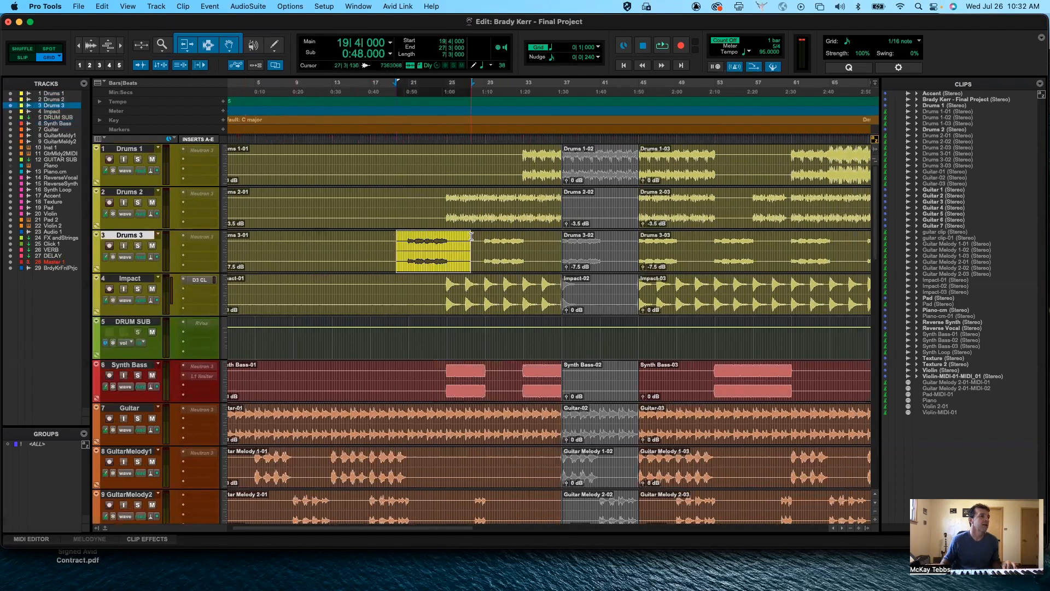
left_click(428, 290)
left_click(437, 417)
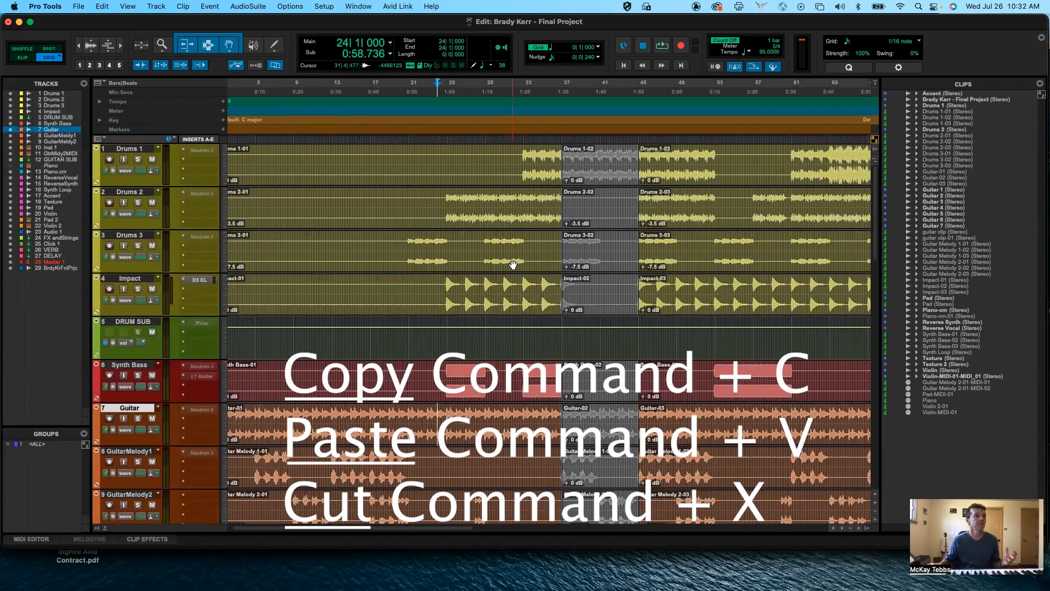
Step: Copy the Drums 1-03 clip and paste it on the Drums 1 track at 105|1|000
key("r")
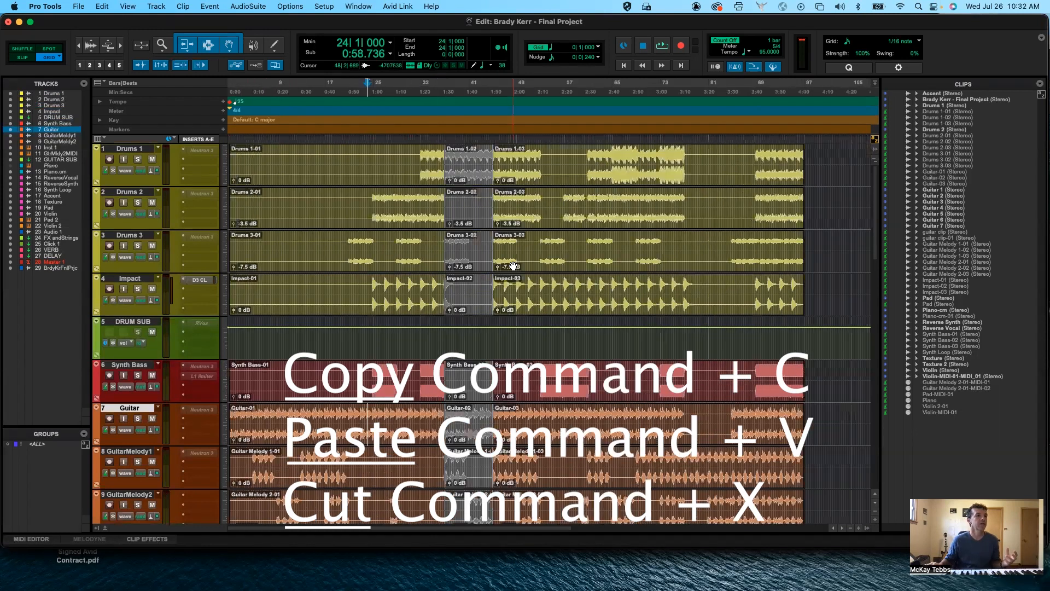
left_click(720, 182)
scroll(689, 197, "right", 3)
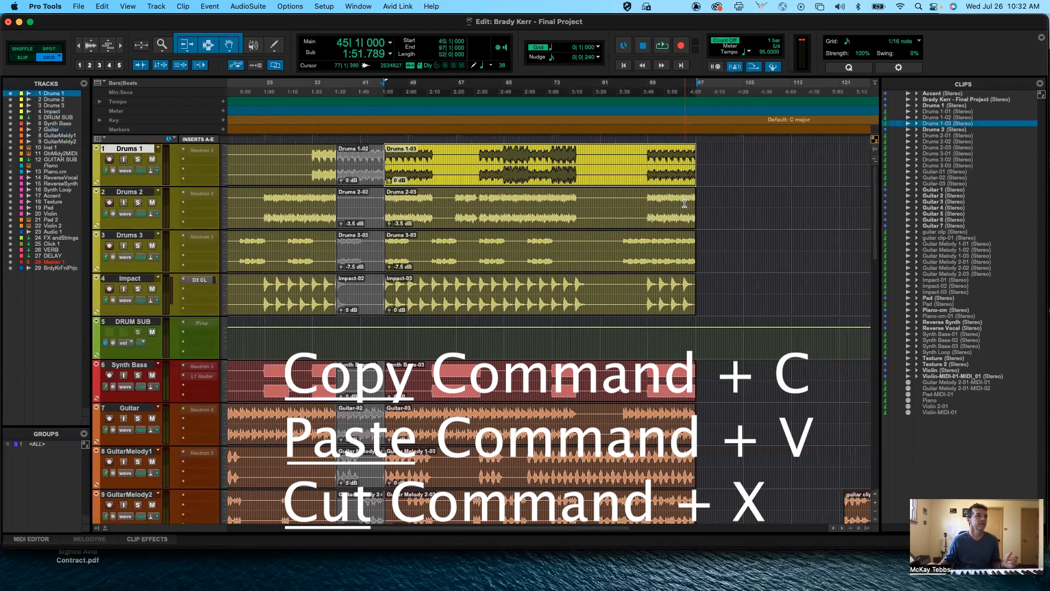
scroll(684, 203, "right", 2)
scroll(684, 203, "right", 2)
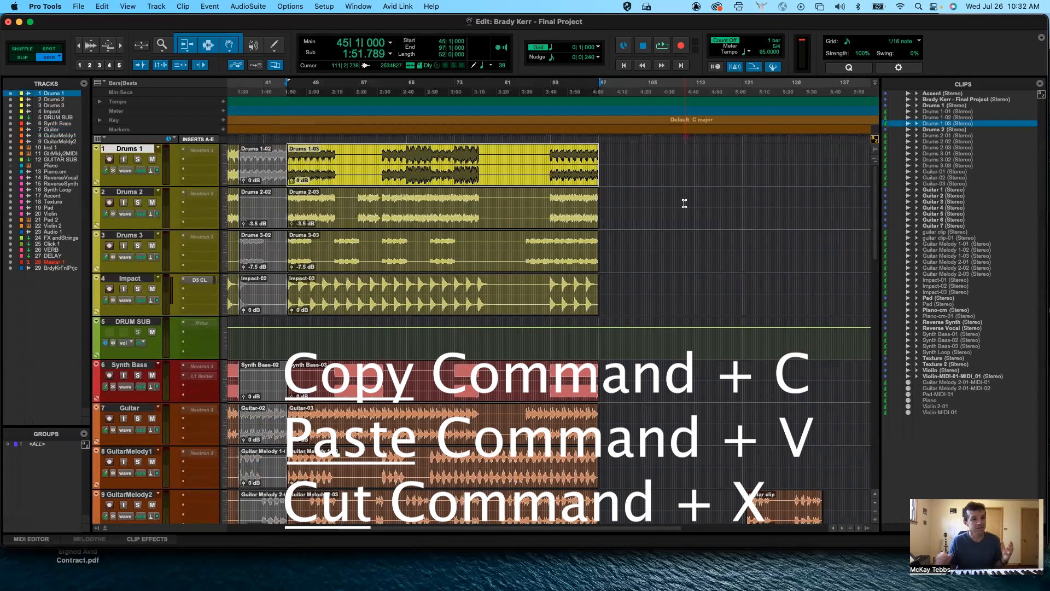
left_click(646, 155)
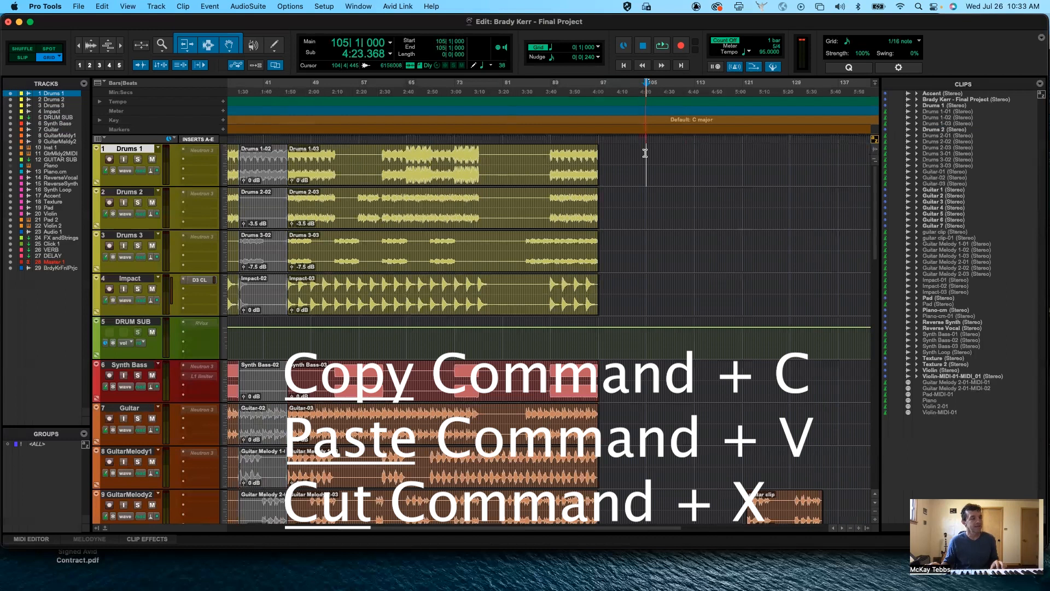
key("super+v")
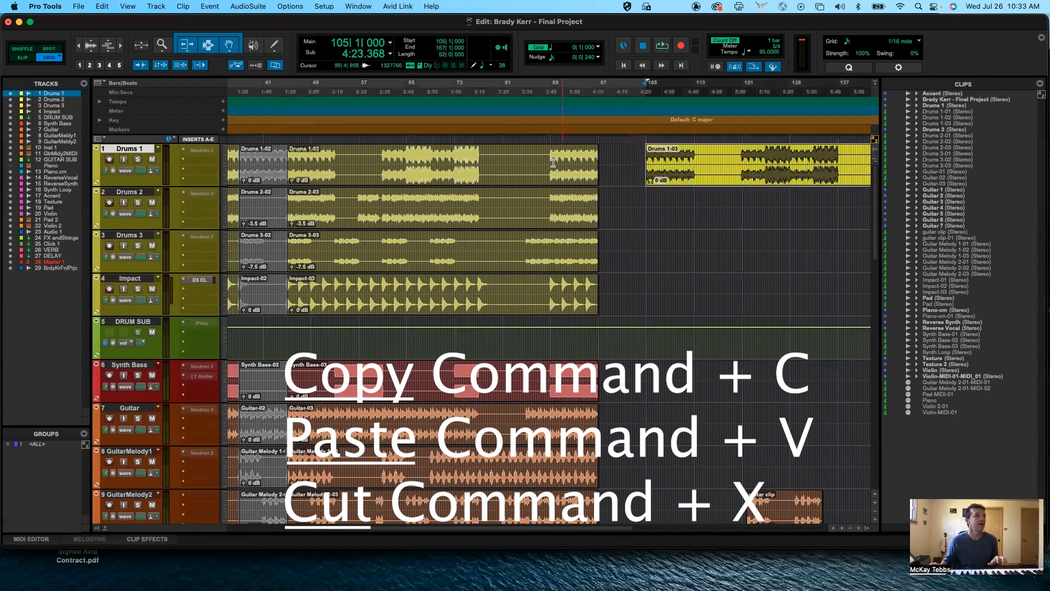
scroll(505, 171, "right", 5)
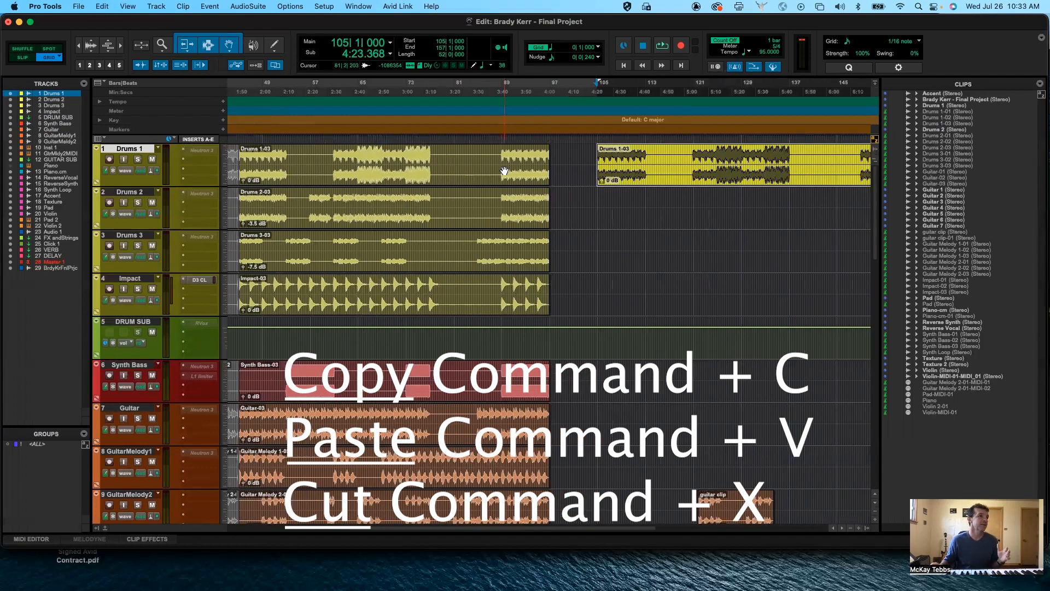
scroll(504, 170, "right", 3)
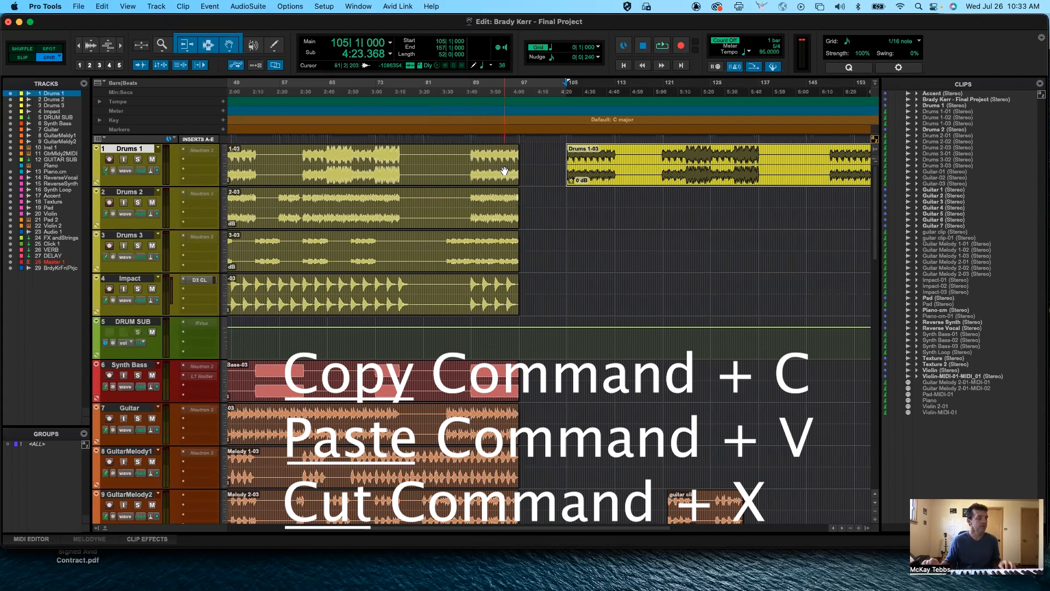
Step: Cut the pasted Drums 1-03 copy at 105|1|000, and cut the original at 45|1|000 to paste it on Drums 1 at 104|2|000
key("super+x")
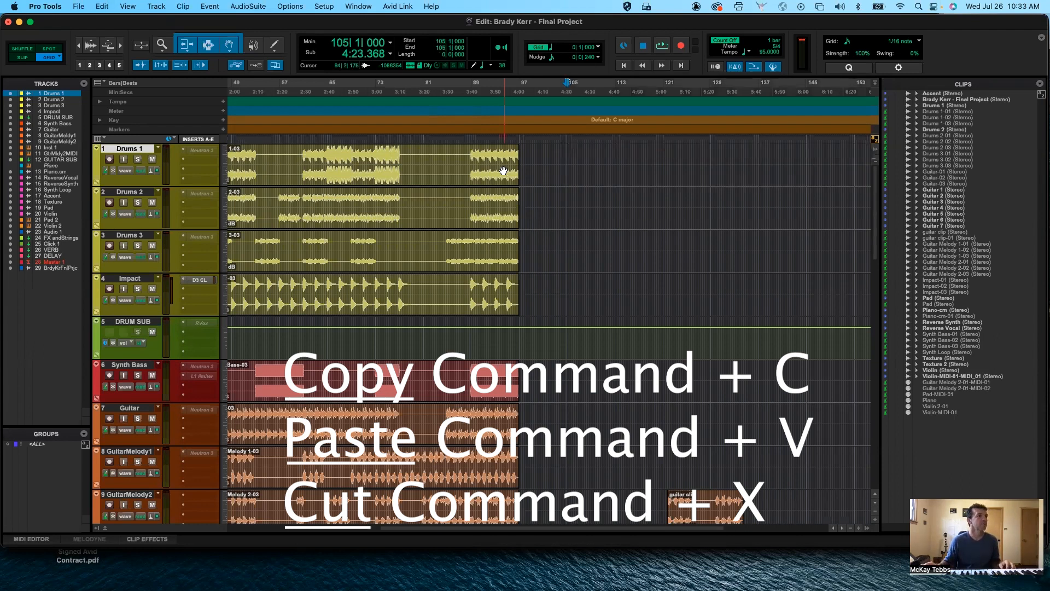
left_click(445, 171)
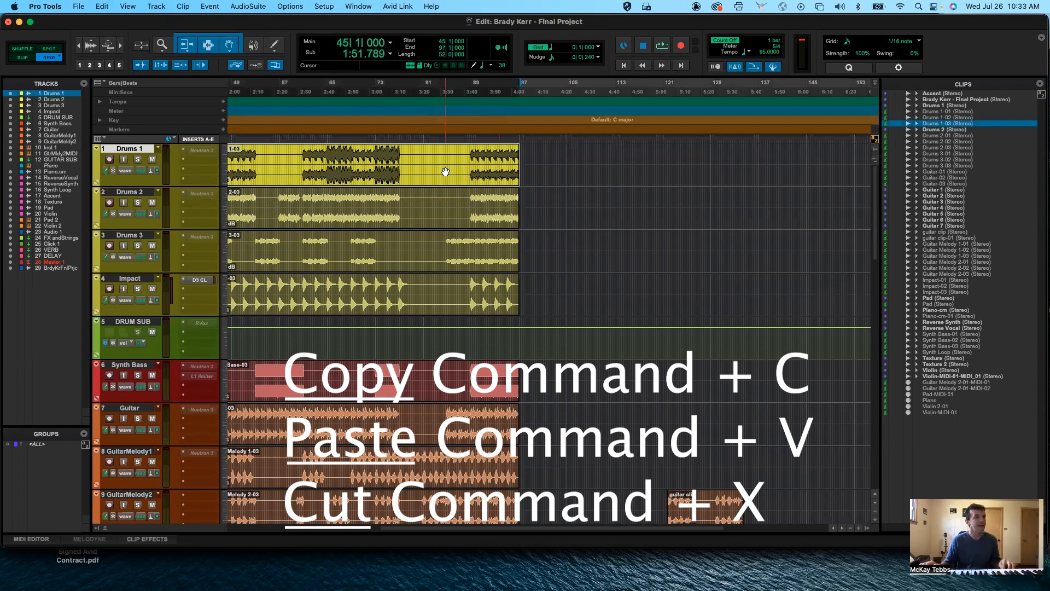
key("super+x")
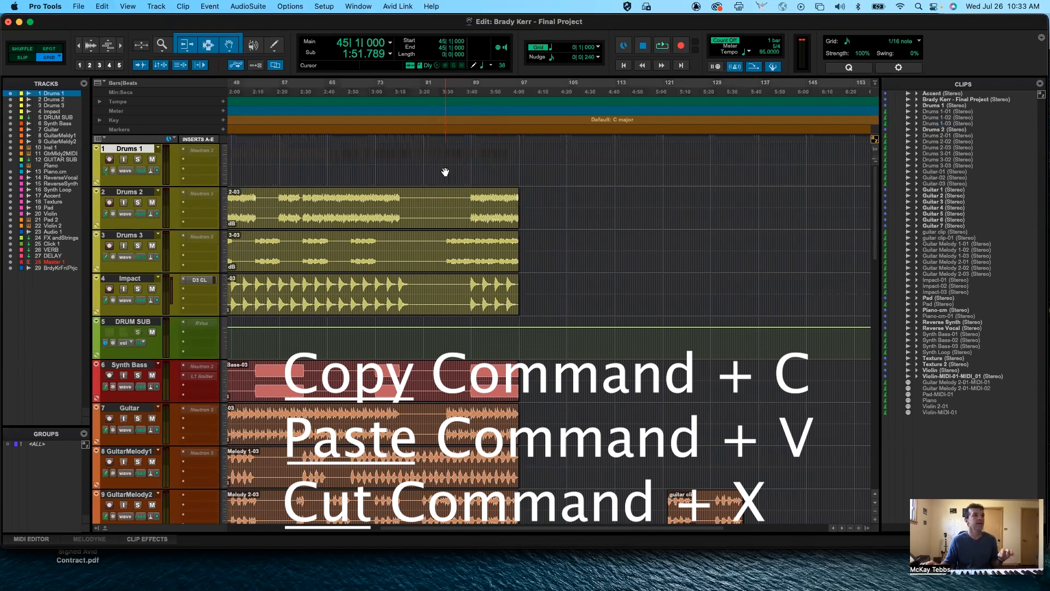
scroll(445, 172, "left", 3)
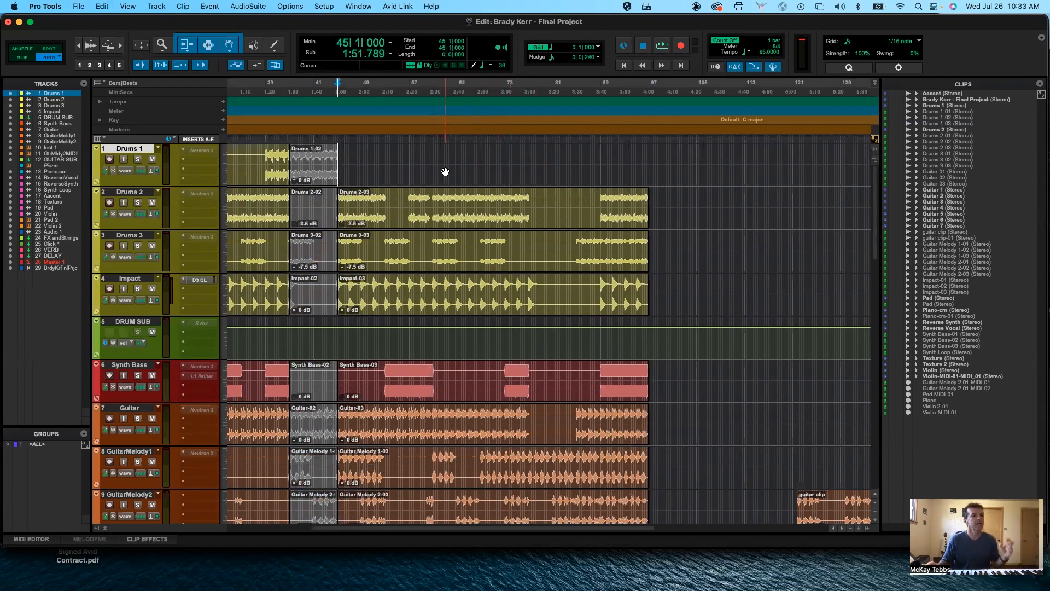
left_click(691, 158)
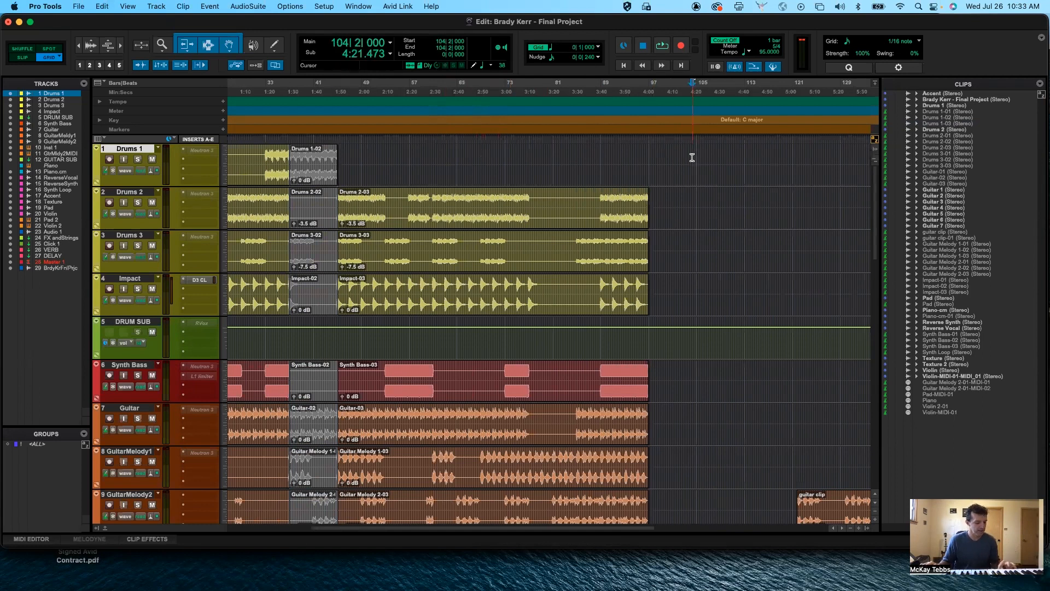
key("super+v")
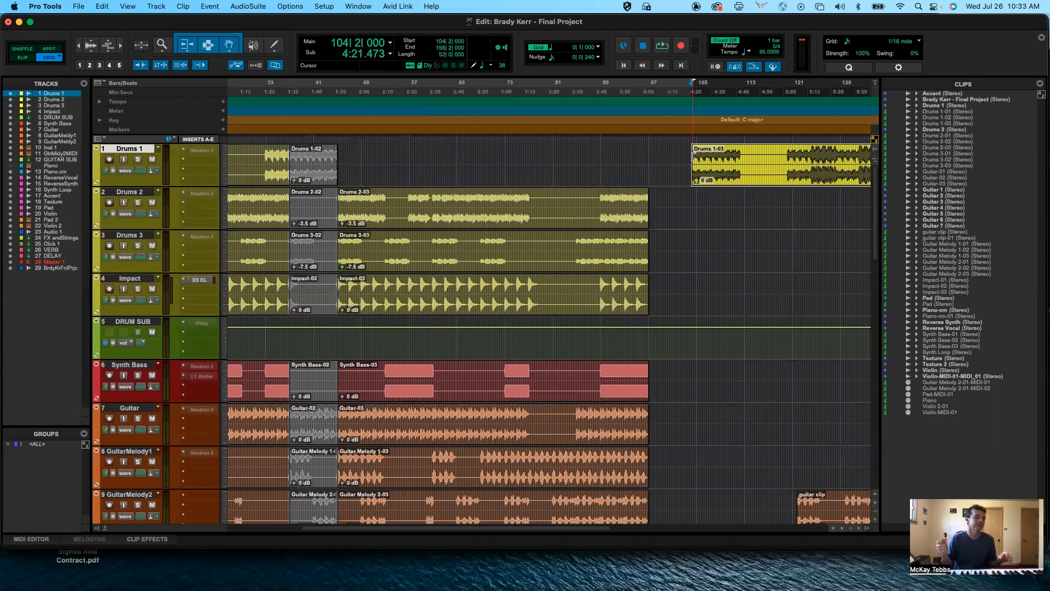
Step: Undo the cut and paste of the original Drums 1-03 clip, and paste a copy on Drums 1 at 104|3|000
key("super+z")
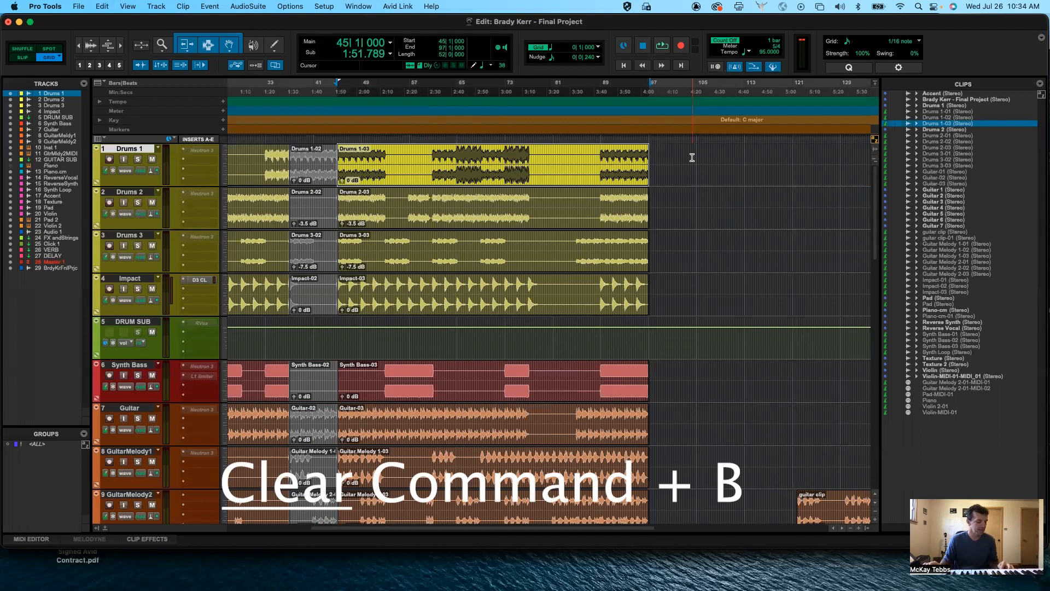
left_click(692, 158)
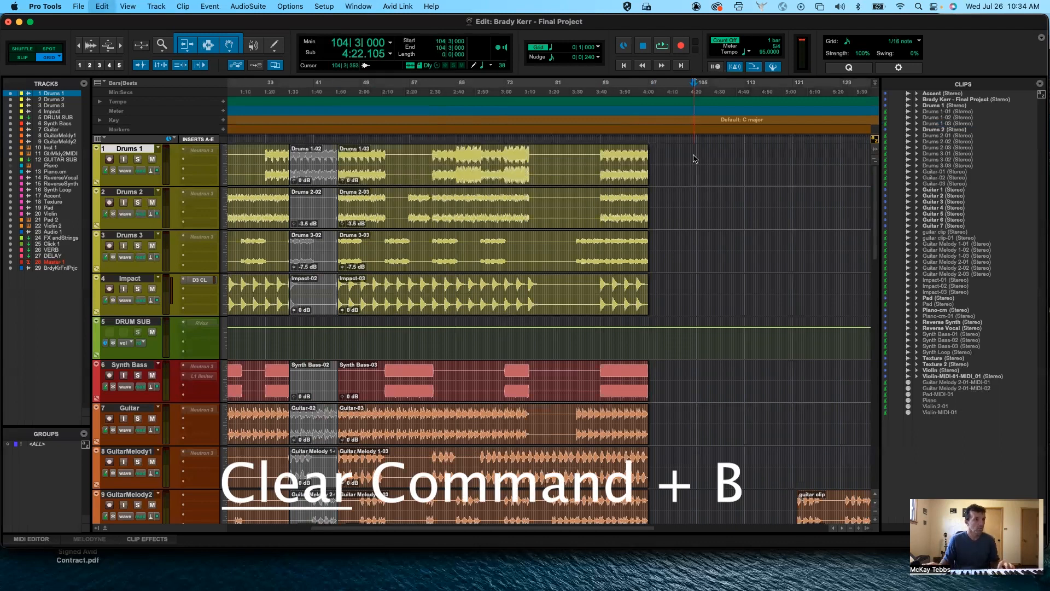
key("super+v")
scroll(695, 157, "right", 6)
scroll(696, 156, "down", 1)
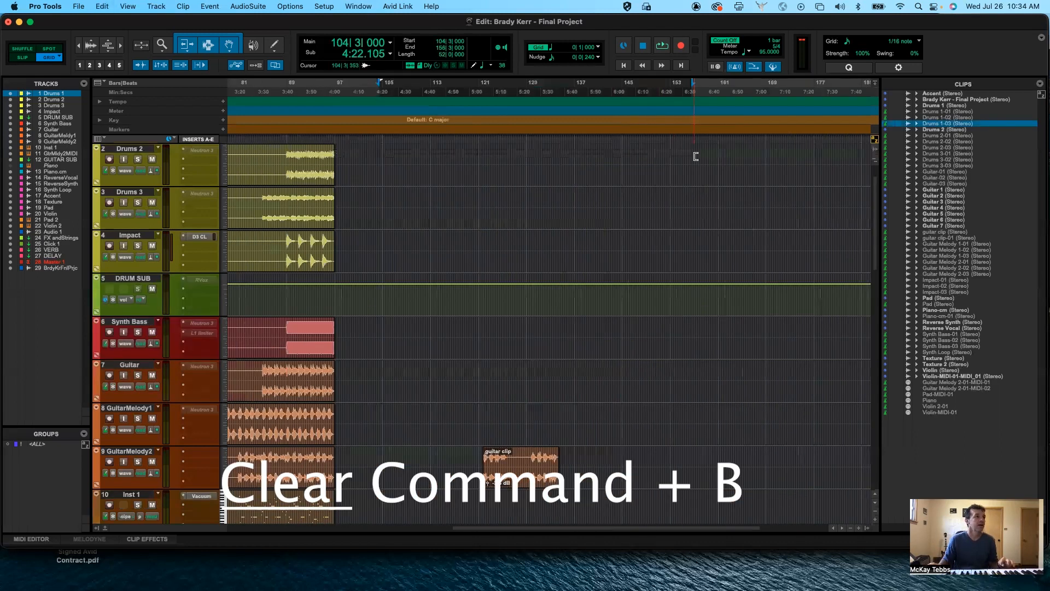
scroll(694, 159, "up", 1)
scroll(695, 158, "left", 2)
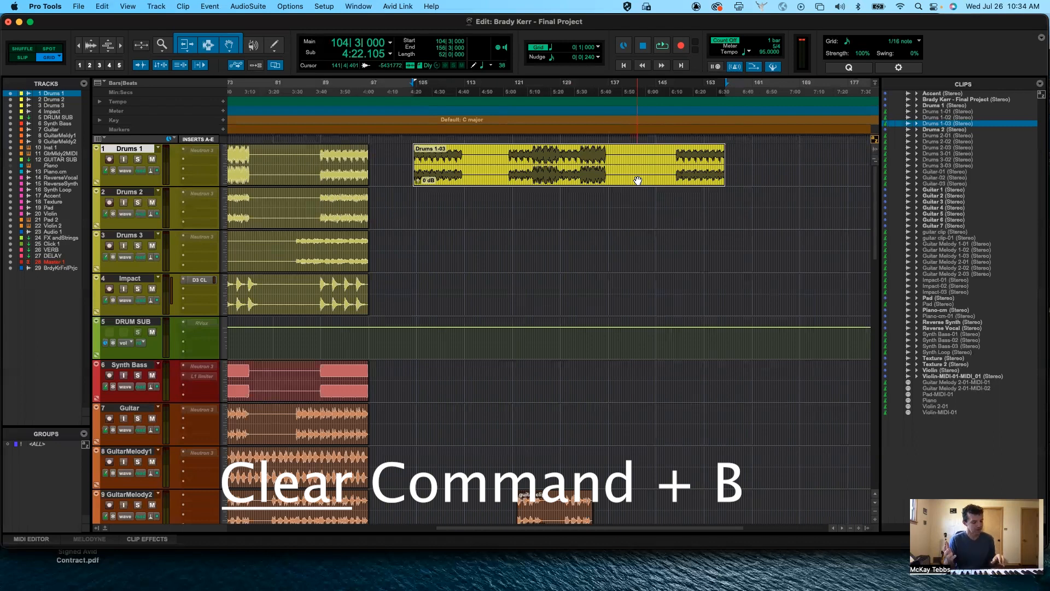
Step: Clear the pasted Drums 1-03 copy from the Drums 1 track, and undo the clearing
key("super+b")
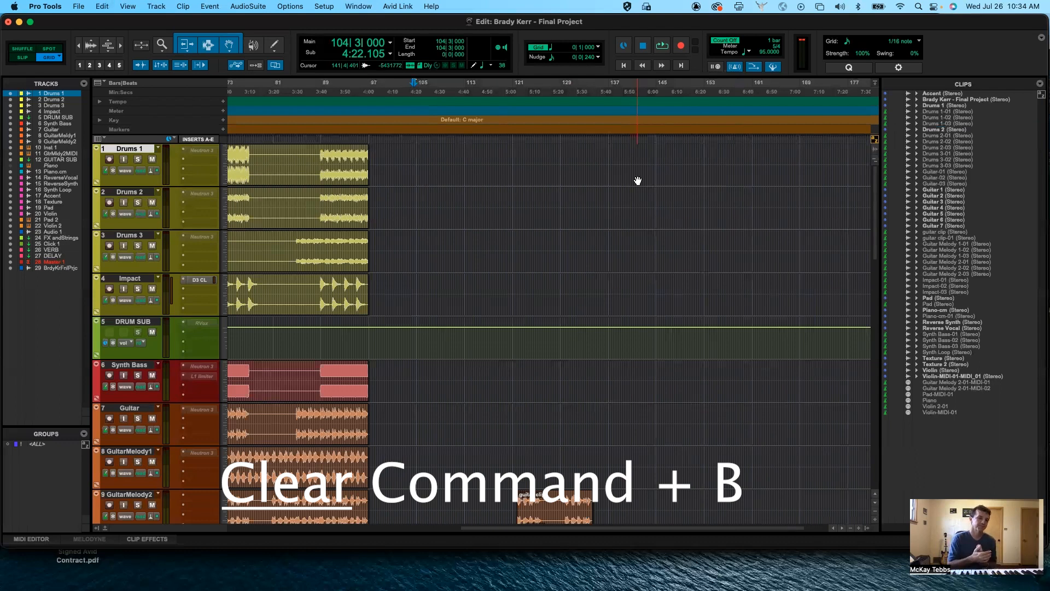
key("super+z")
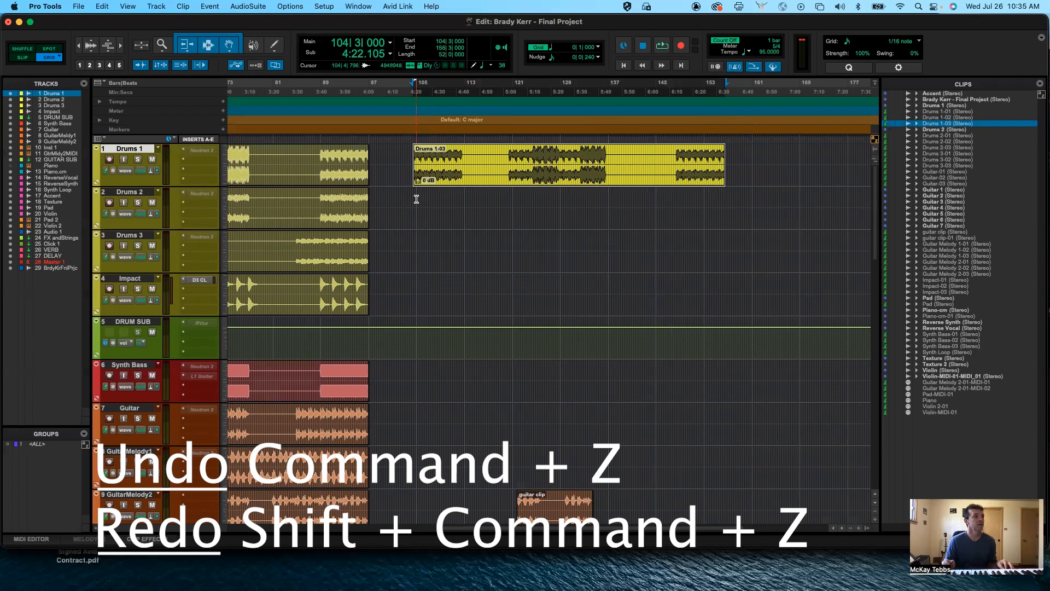
Step: Undo and redo the paste of the Drums 1-03 copy three times, ending with a redo
key("super+z")
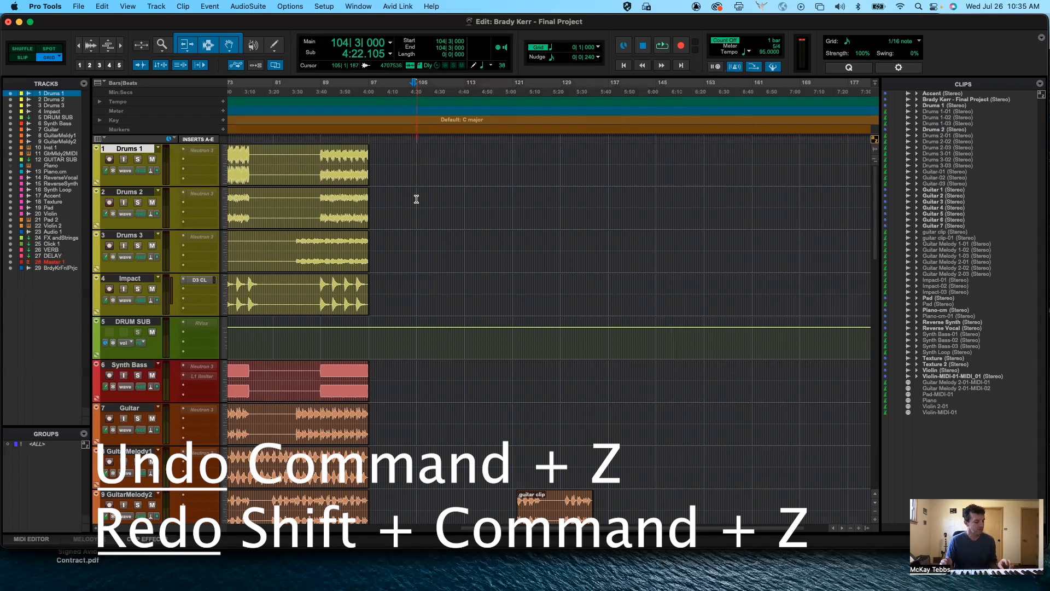
key("shift+super+z")
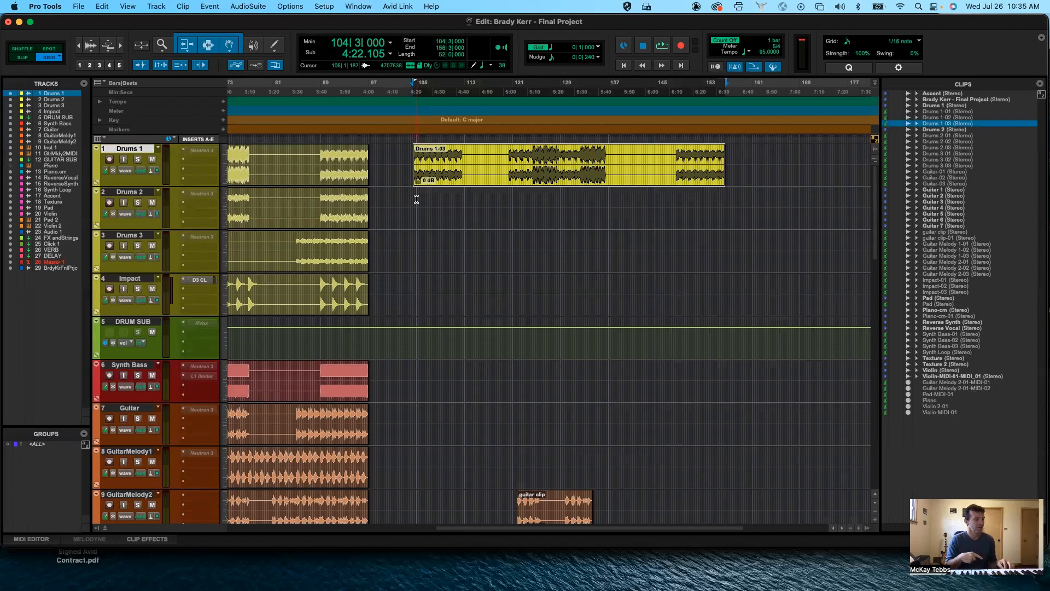
key("super+z")
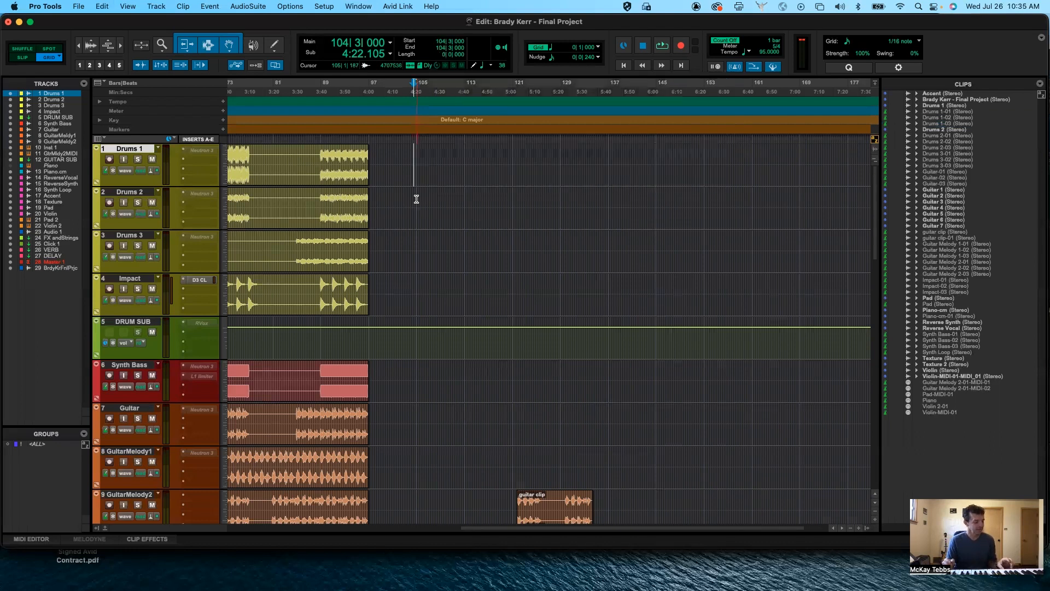
key("shift+super+z")
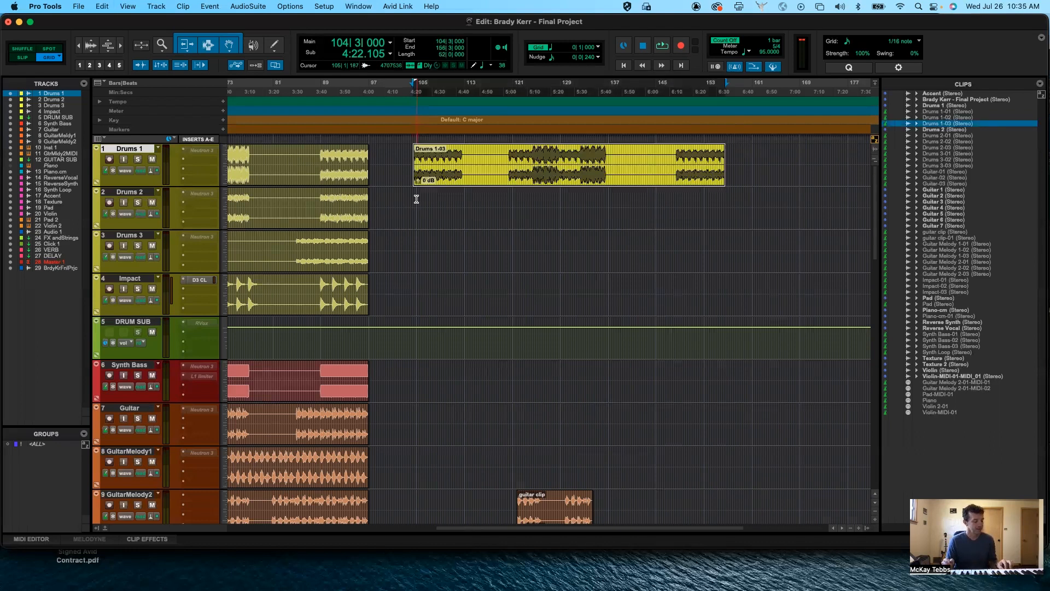
key("super+z")
key("shift+super+z")
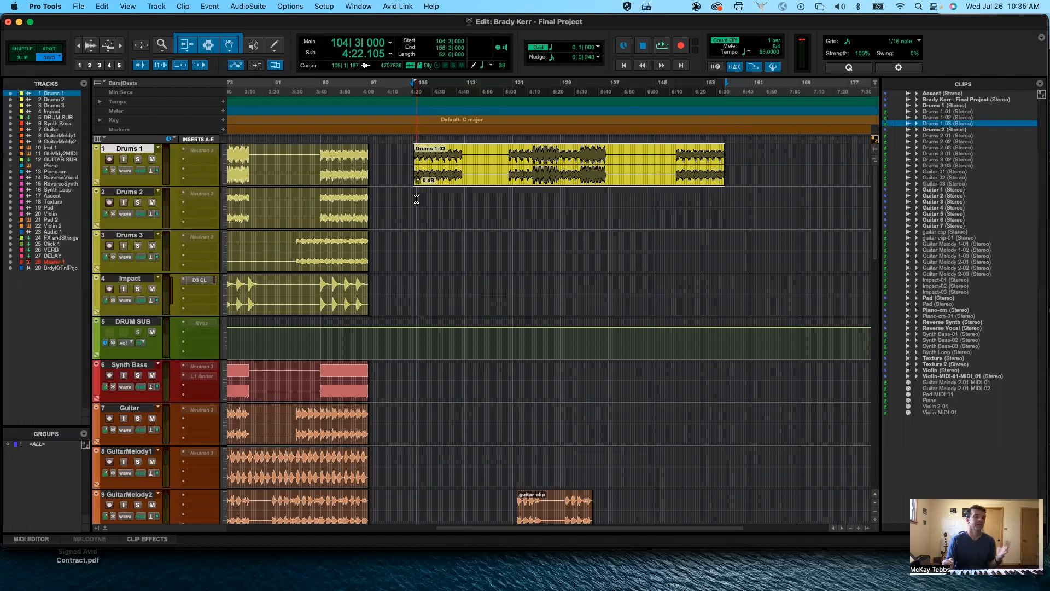
Step: Separate the pasted Drums 1-03 copy at 115|3|000 twice, undoing the separation each time
left_click(479, 152)
key("super+e")
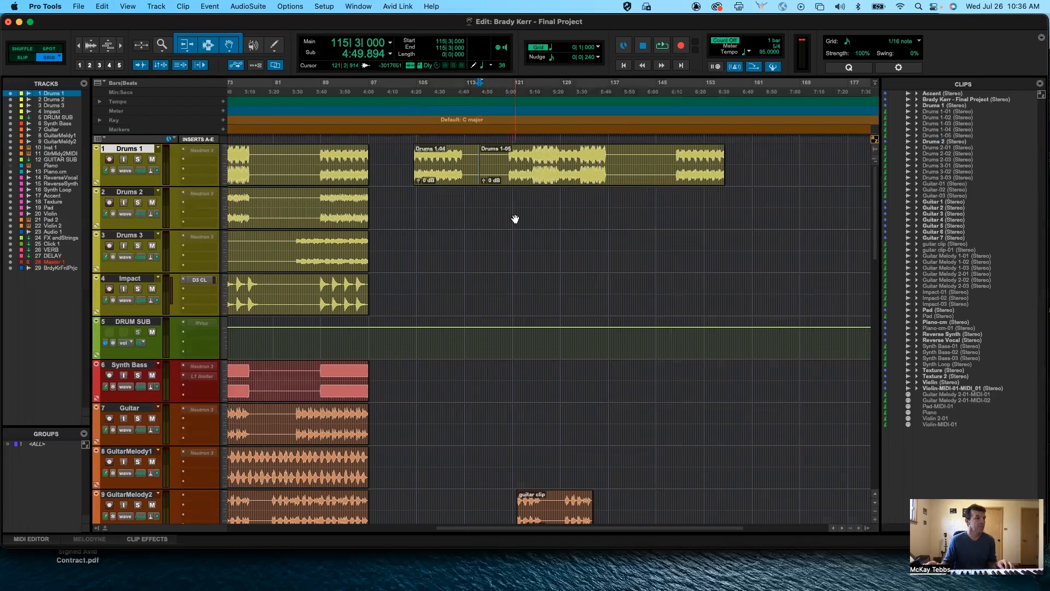
key("super+z")
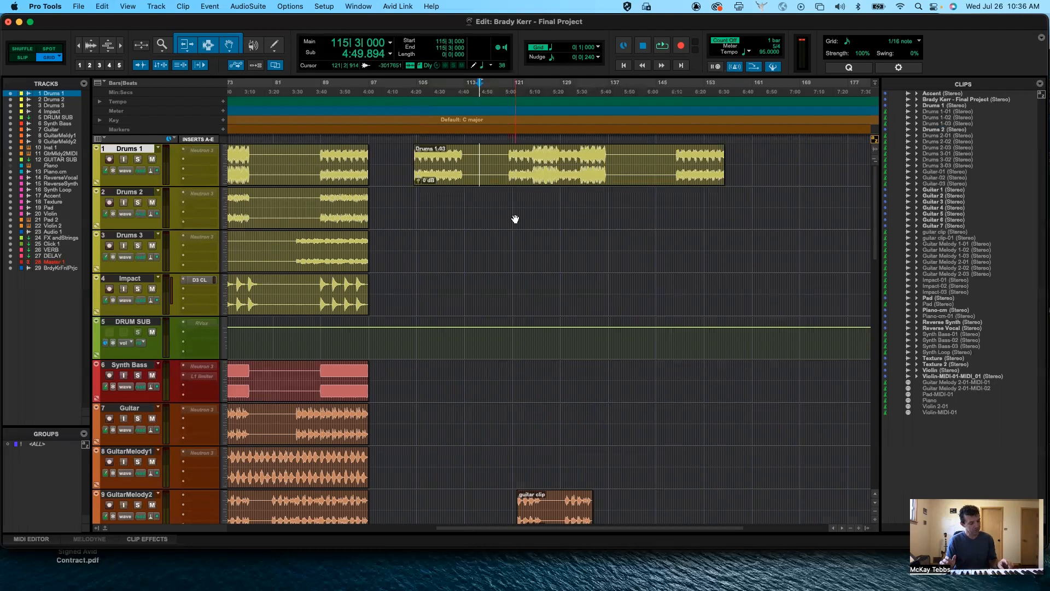
key("b")
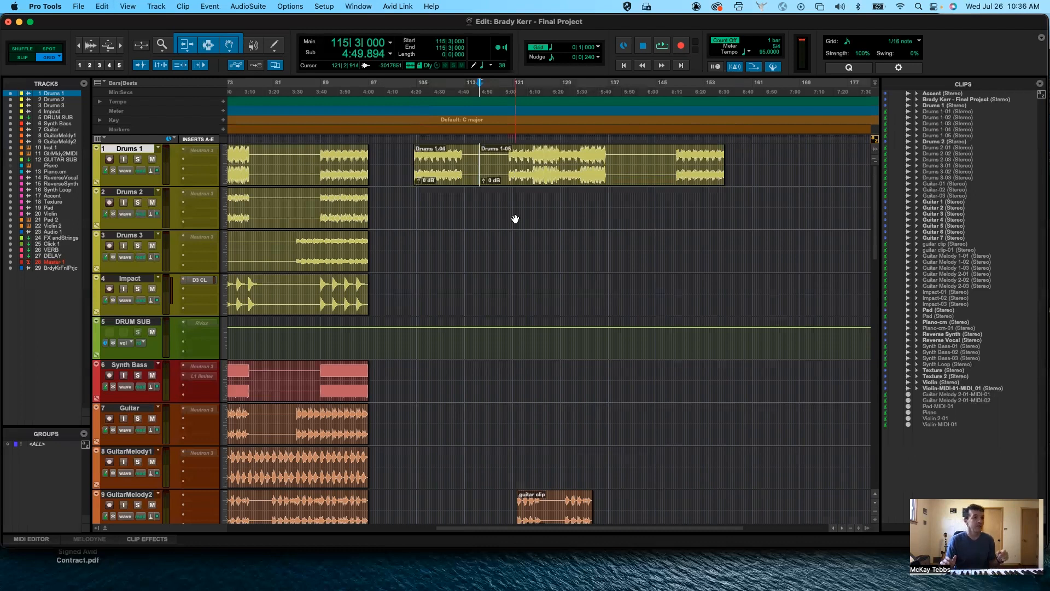
key("super+z")
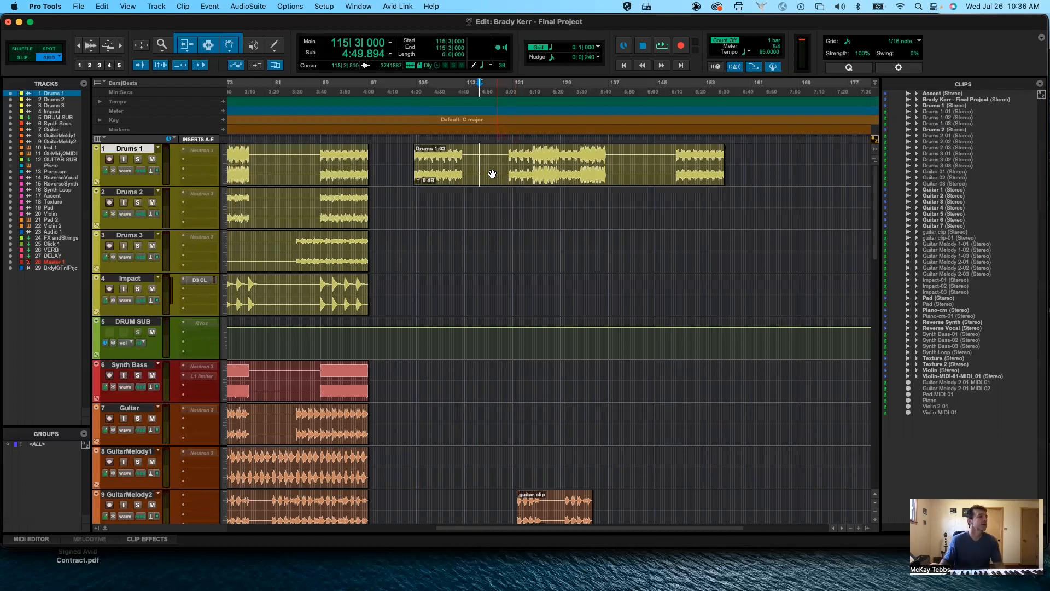
Step: Separate the pasted Drums 1-03 copy at 119|4|000
scroll(480, 169, "up", 1)
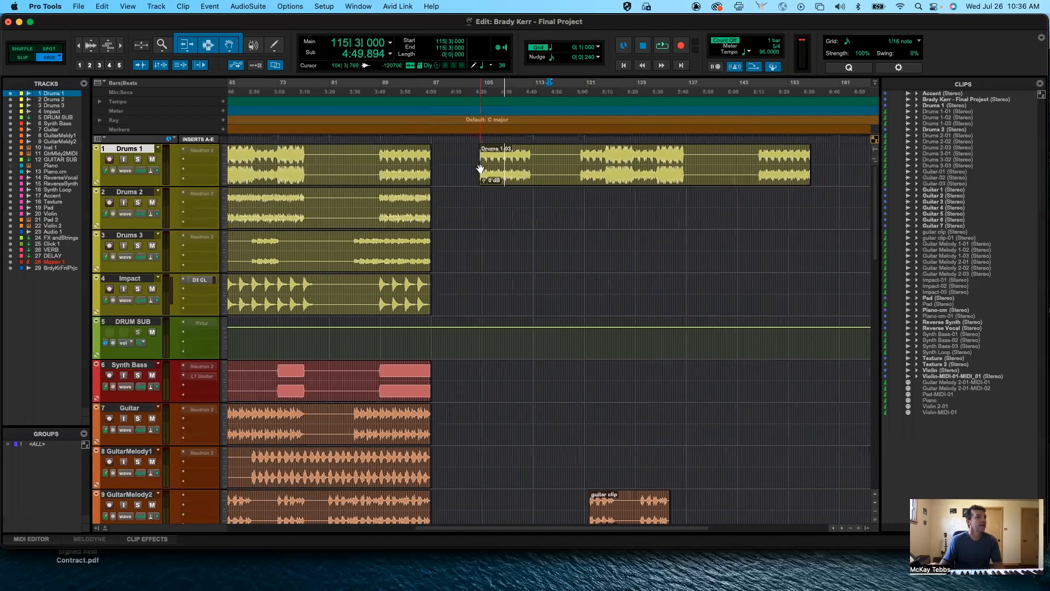
scroll(479, 169, "up", 1)
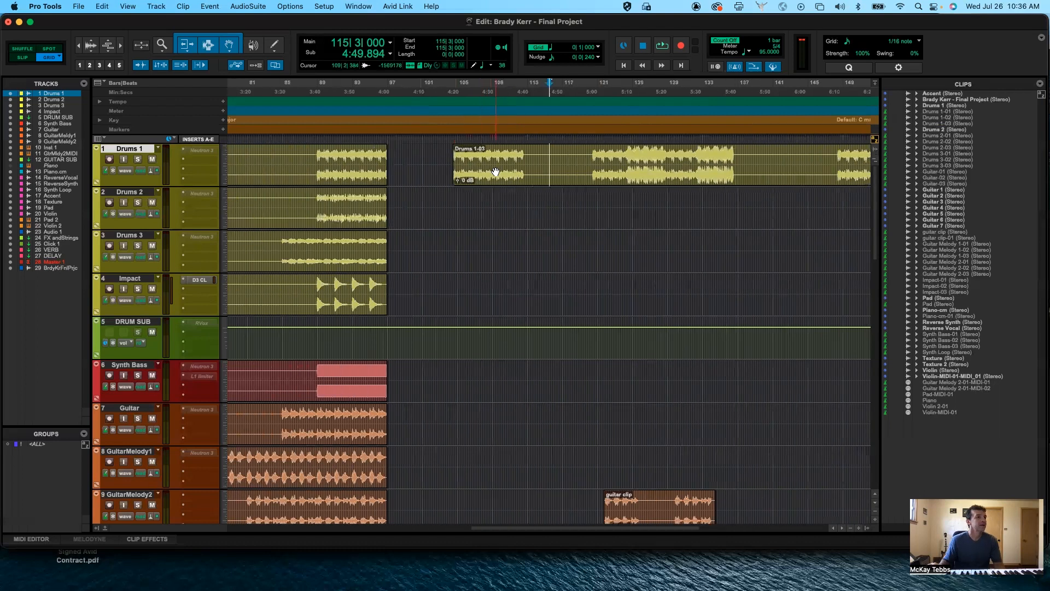
left_click(587, 160)
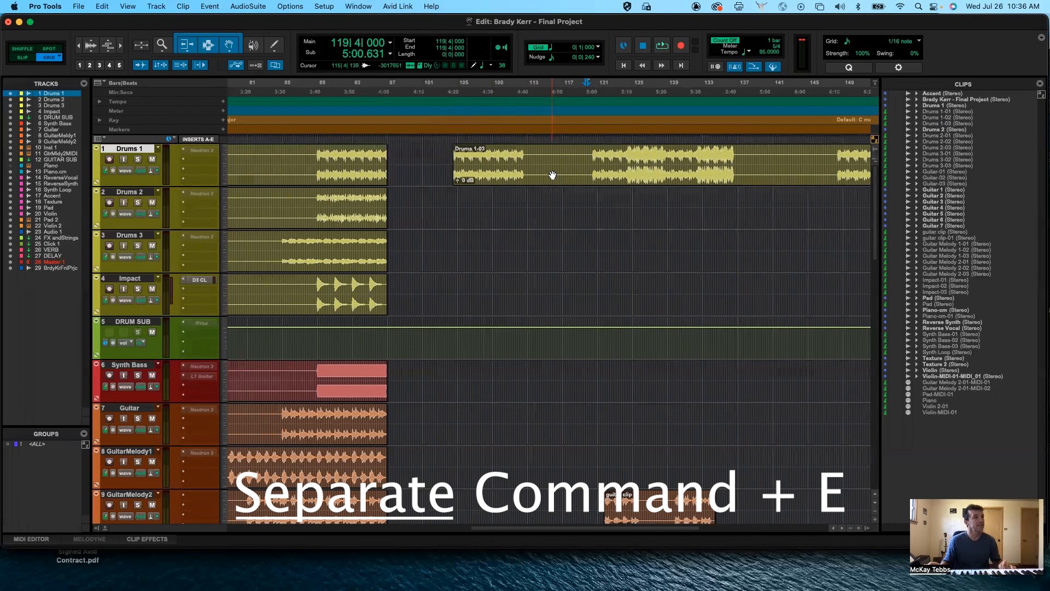
key("super+e")
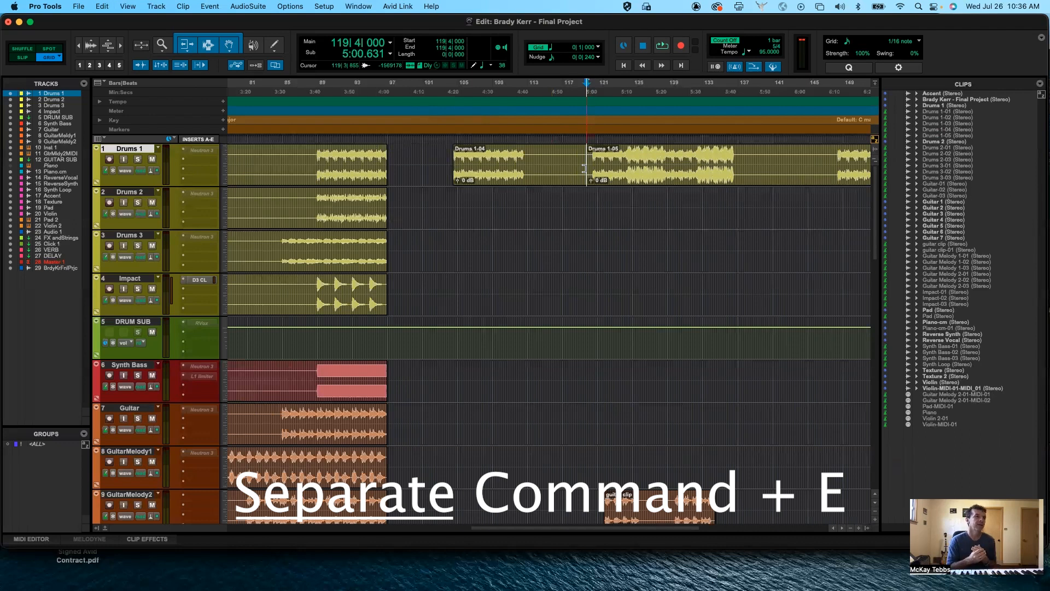
Step: Move the first piece of the separated drum clip to 103|1|000 and back to 104|3|000
left_click(568, 175)
left_click_drag(567, 175, 561, 177)
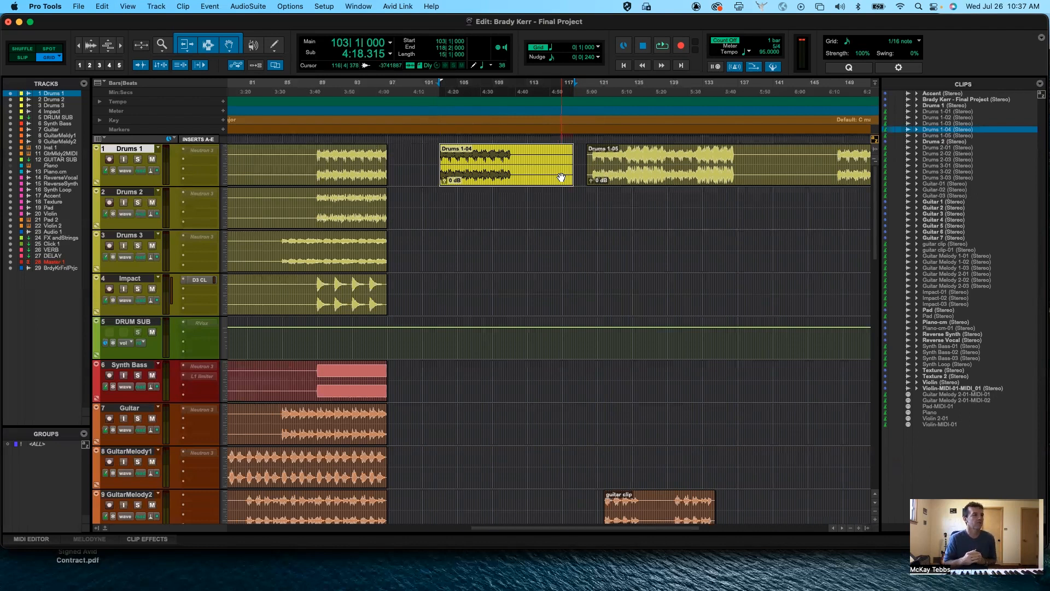
left_click_drag(561, 177, 574, 177)
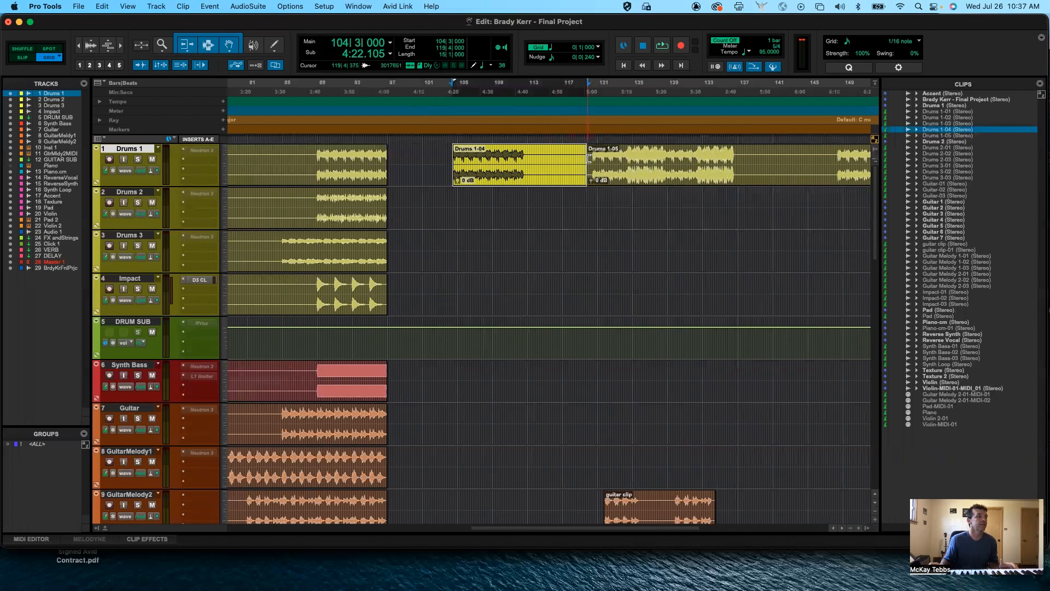
Step: Separate the first drum piece at 112|4|000 and delete its silent section up to 119|4|000
left_click(526, 155)
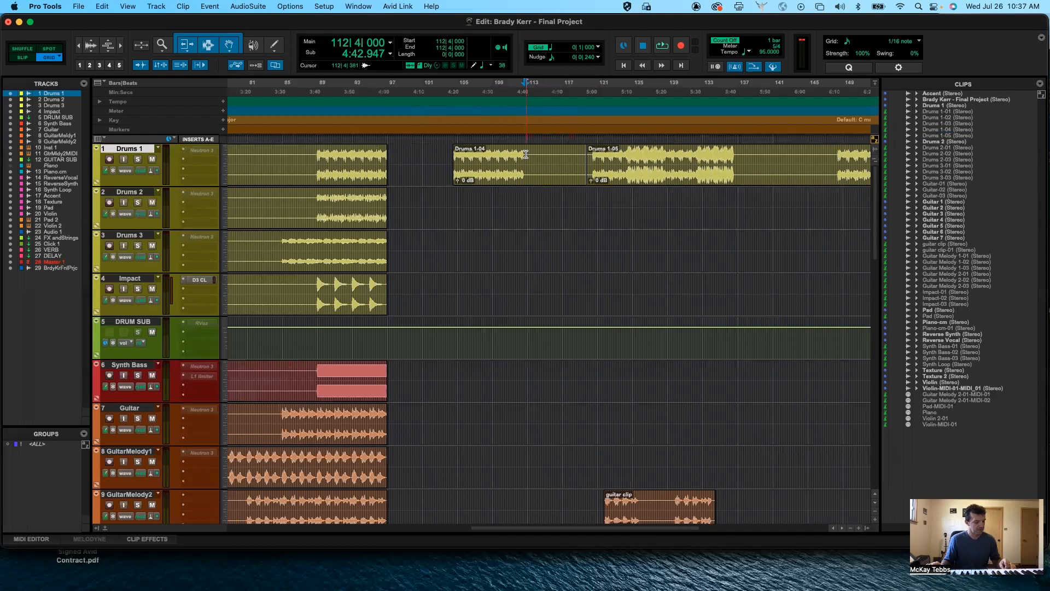
key("super+e")
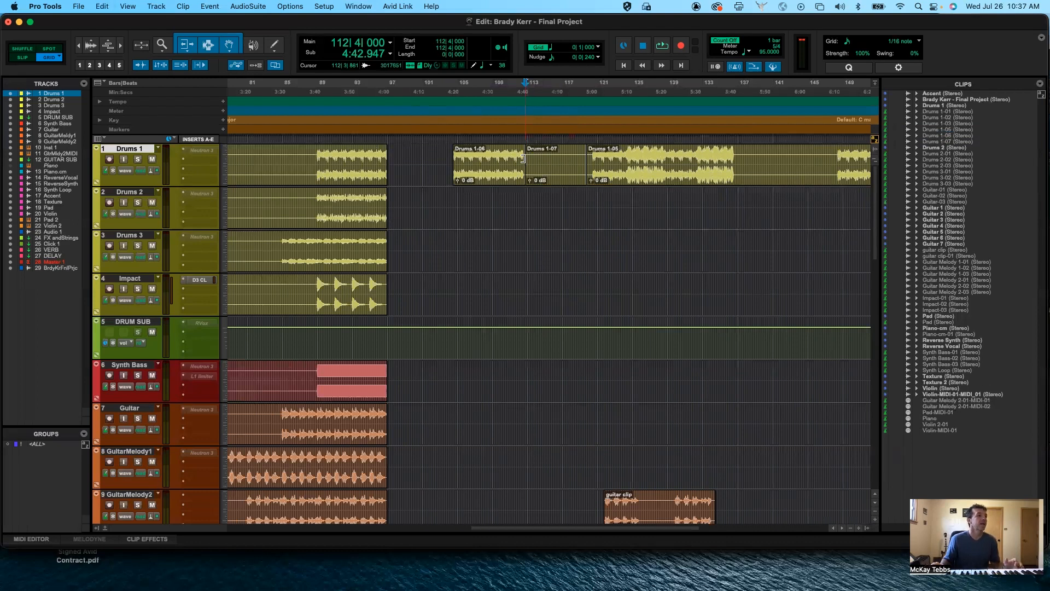
double_click(549, 161)
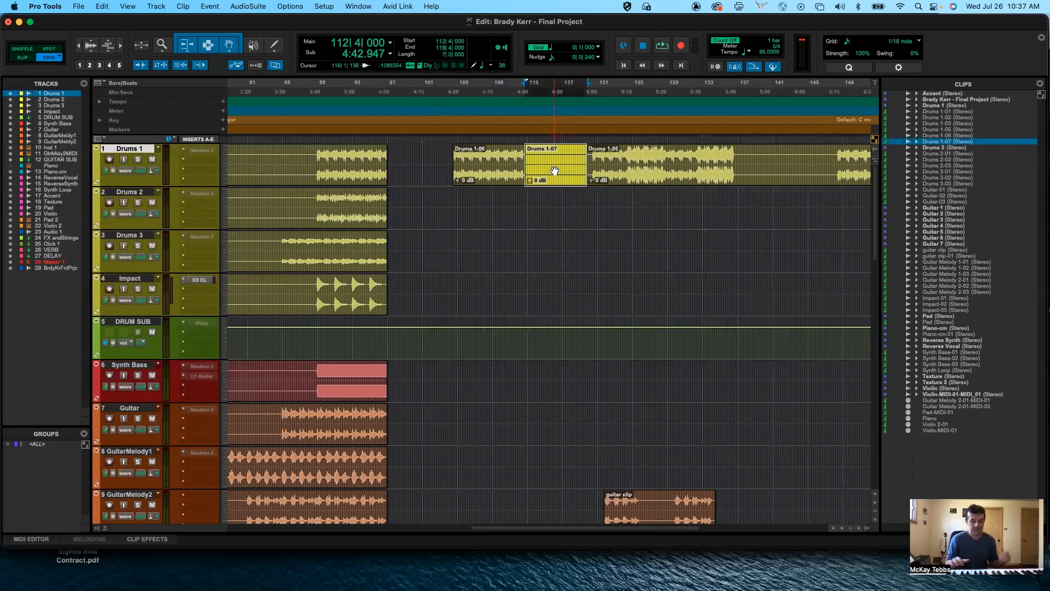
key("Delete")
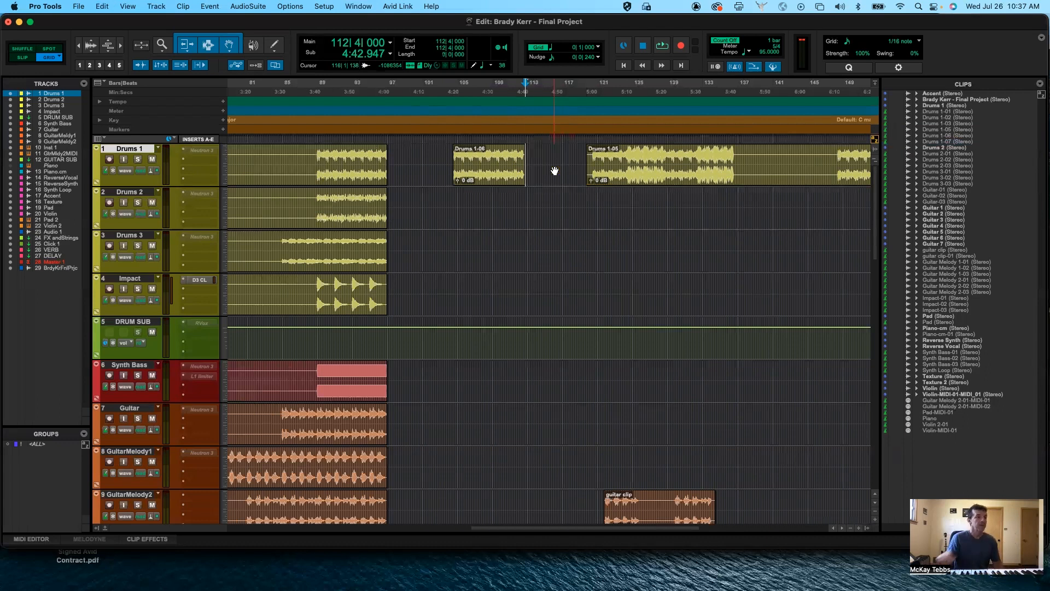
Step: Move the remaining Drums 1-06 clip along the Drums 1 track so it starts at 109|3|000
left_click_drag(508, 172, 569, 179)
scroll(572, 178, "right", 4)
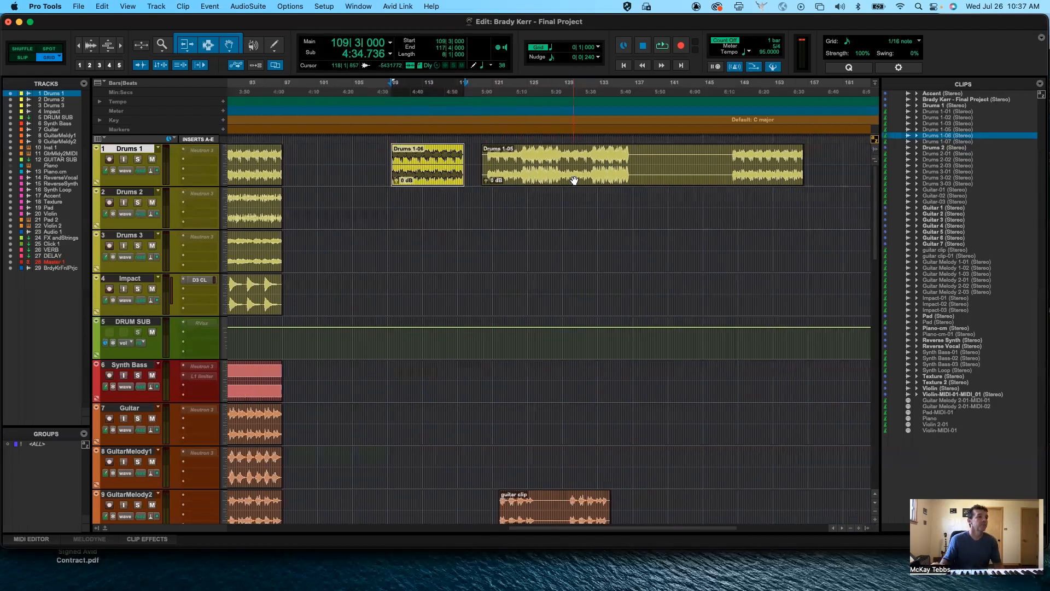
Step: Separate the Drums 1-05 clip at 137|4|000 and at 135|1|000
scroll(571, 178, "right", 4)
left_click(539, 152)
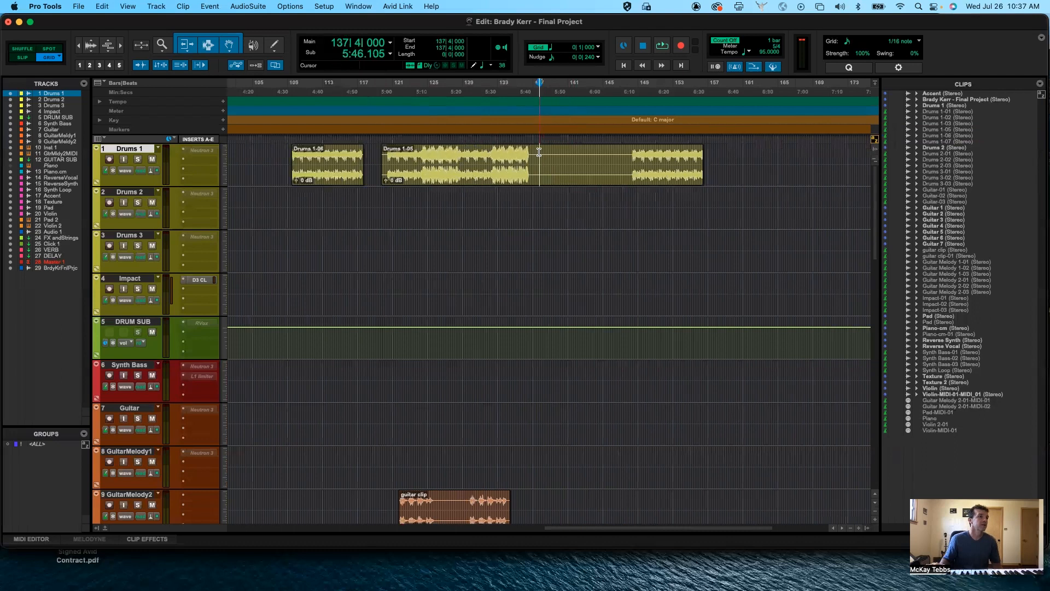
key("super+e")
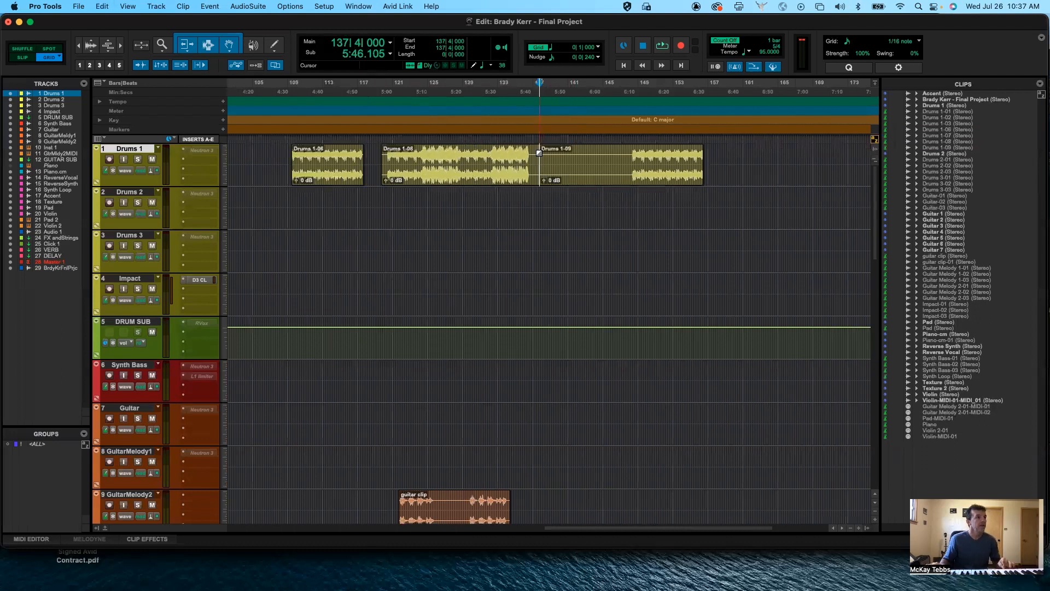
left_click(515, 155)
key("super+e")
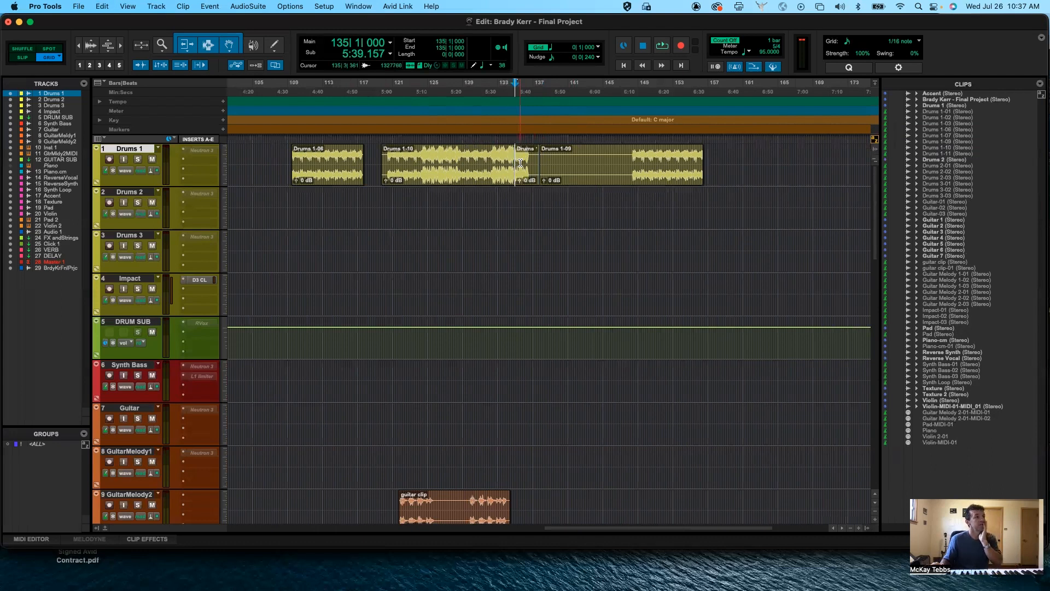
Step: Select across both splits near bars 135 and 137 on Drums 1, starting at 133|2|000, and heal the separations
left_click(549, 162)
left_click_drag(550, 162, 500, 158)
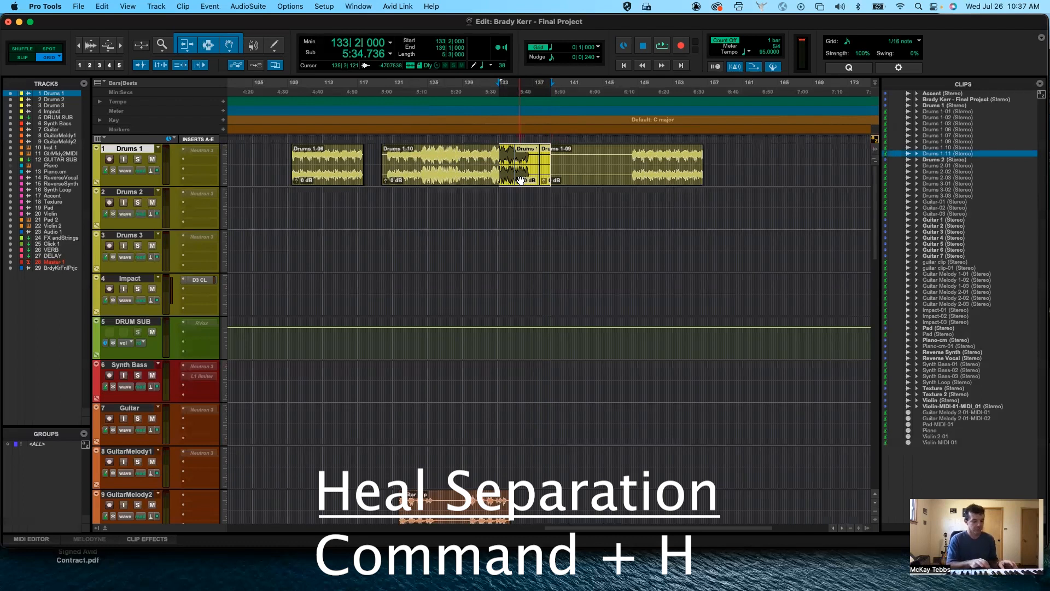
key("super+h")
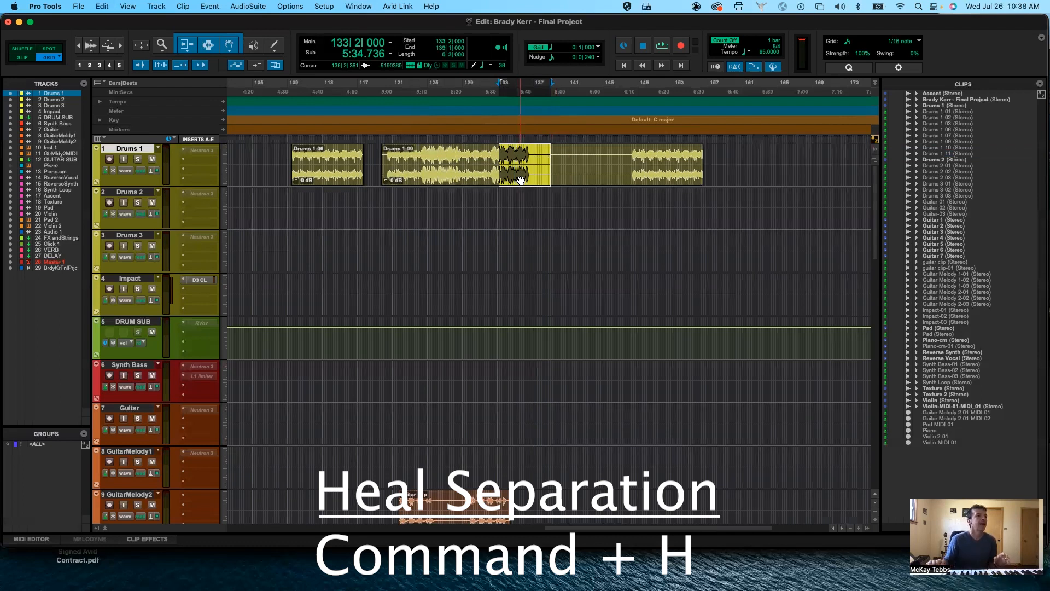
Step: Separate the healed Drums 1 clip at 137|3|000, and heal that split with a selection starting at 135|4|000
left_click(536, 155)
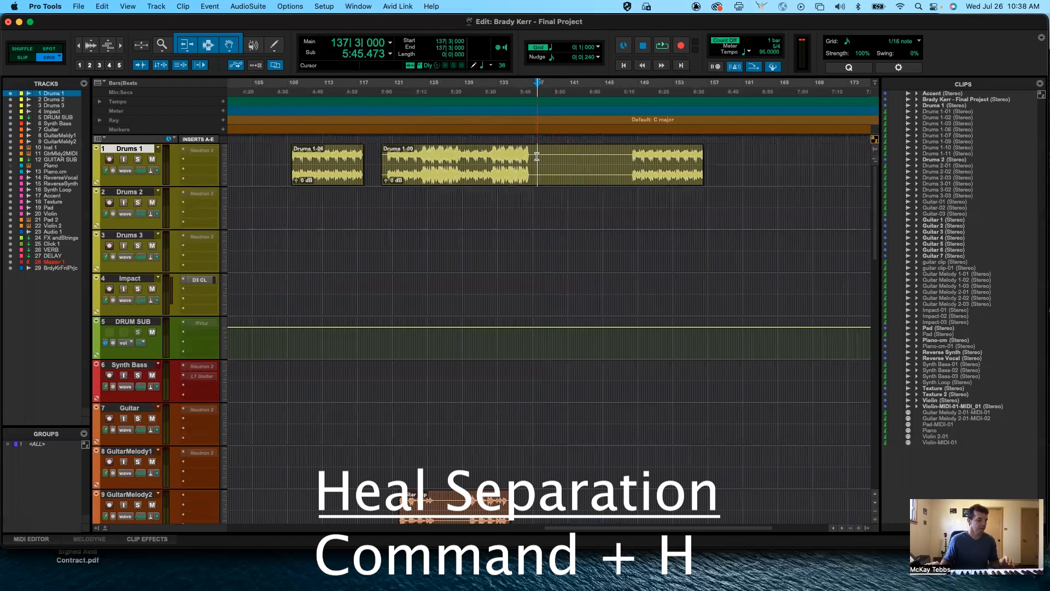
key("super+e")
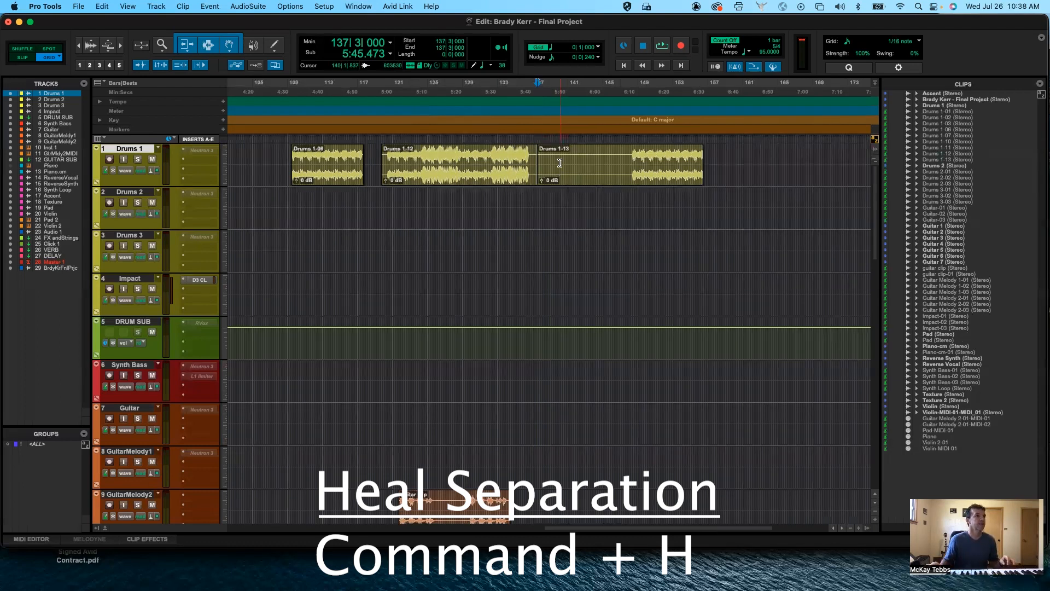
left_click_drag(558, 172, 522, 161)
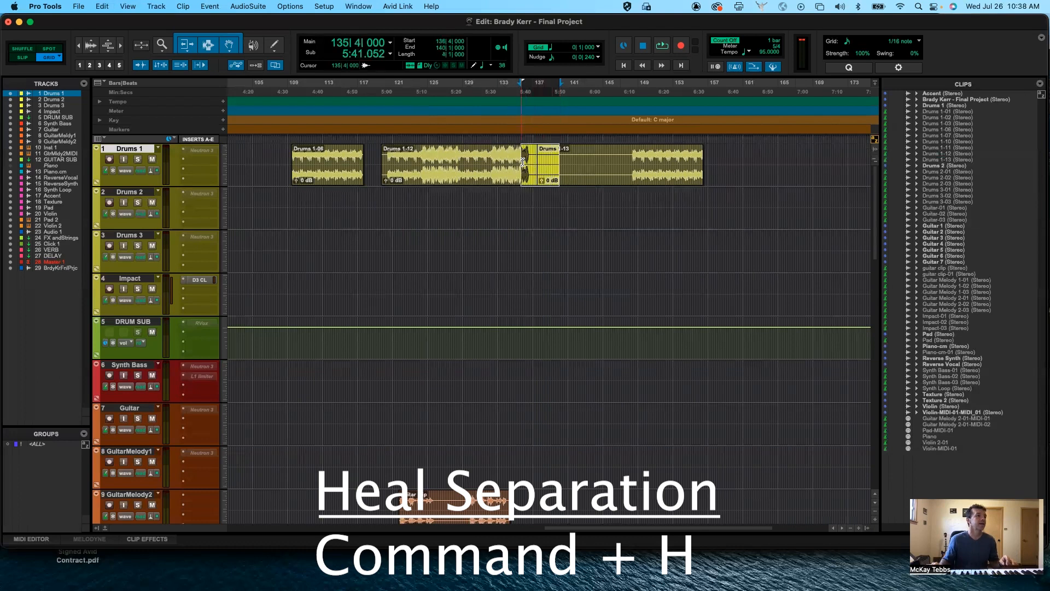
key("super+h")
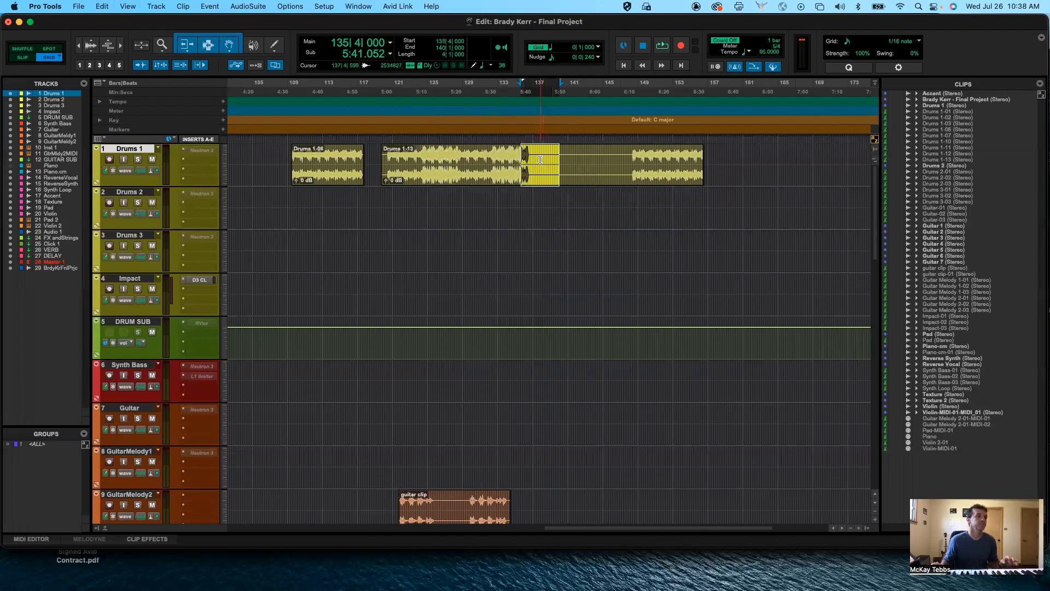
Step: Separate the drum clip at 137|2|000 and 147|2|000, and delete the silent section between the two splits
left_click(535, 158)
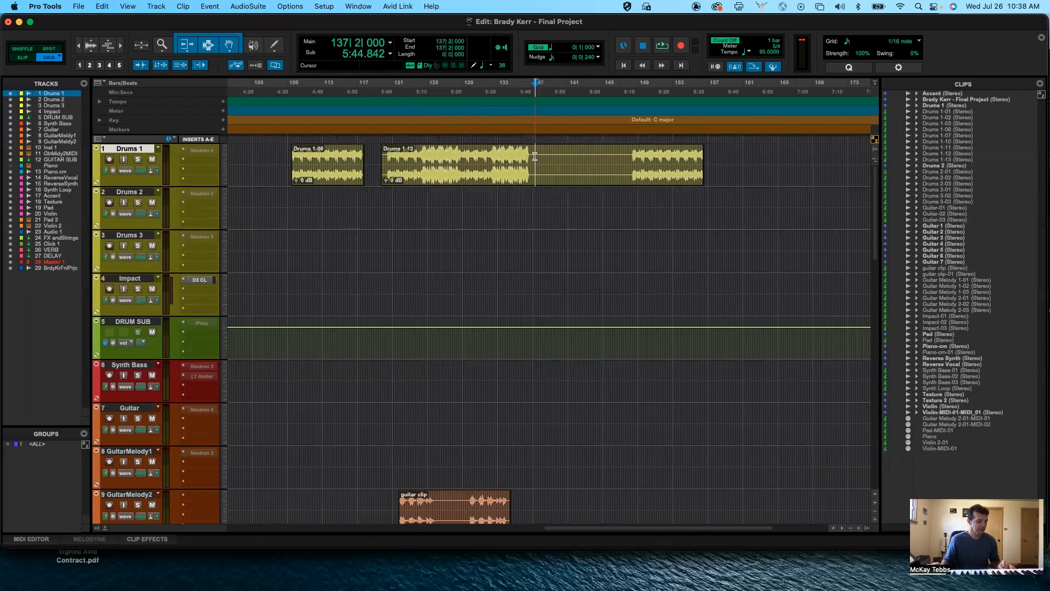
key("super+e")
left_click(622, 156)
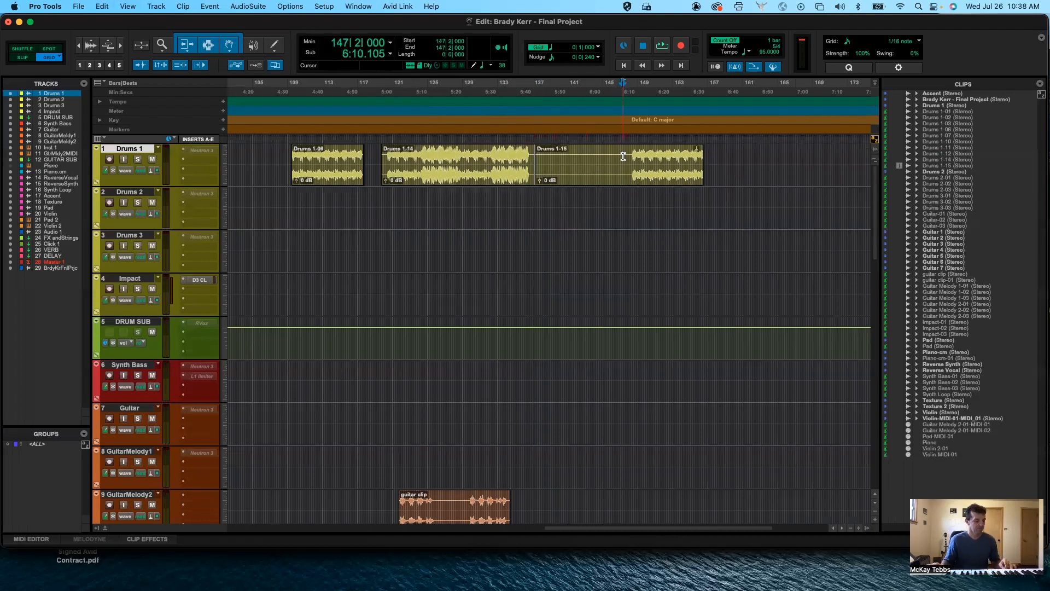
key("super+e")
double_click(618, 157)
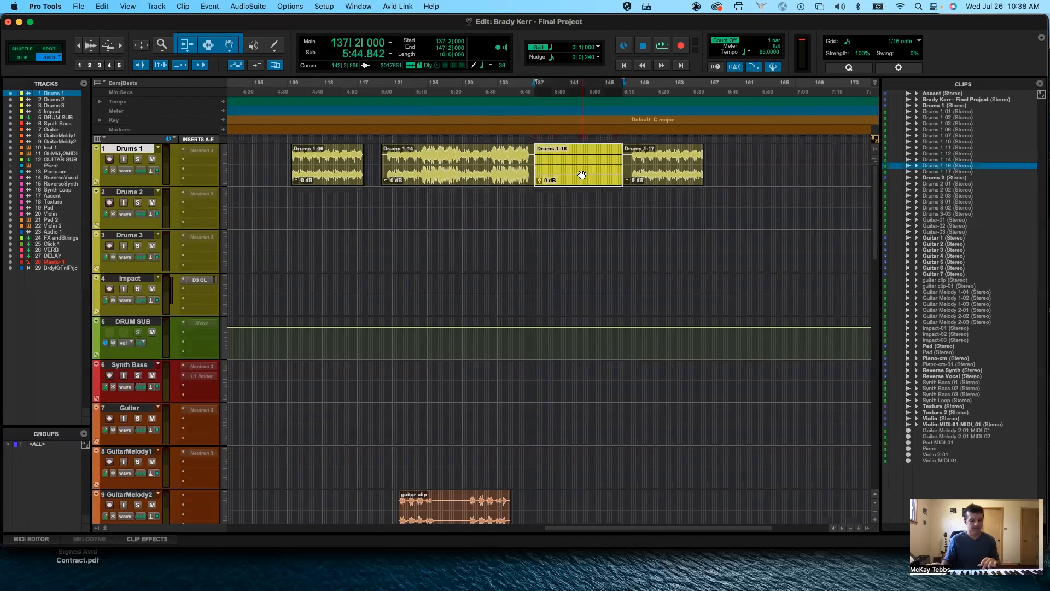
key("Delete")
Step: Move the last drum clip to start at 138|4|000 and the middle drum clip to start at 119|1|000
left_click_drag(630, 176, 569, 173)
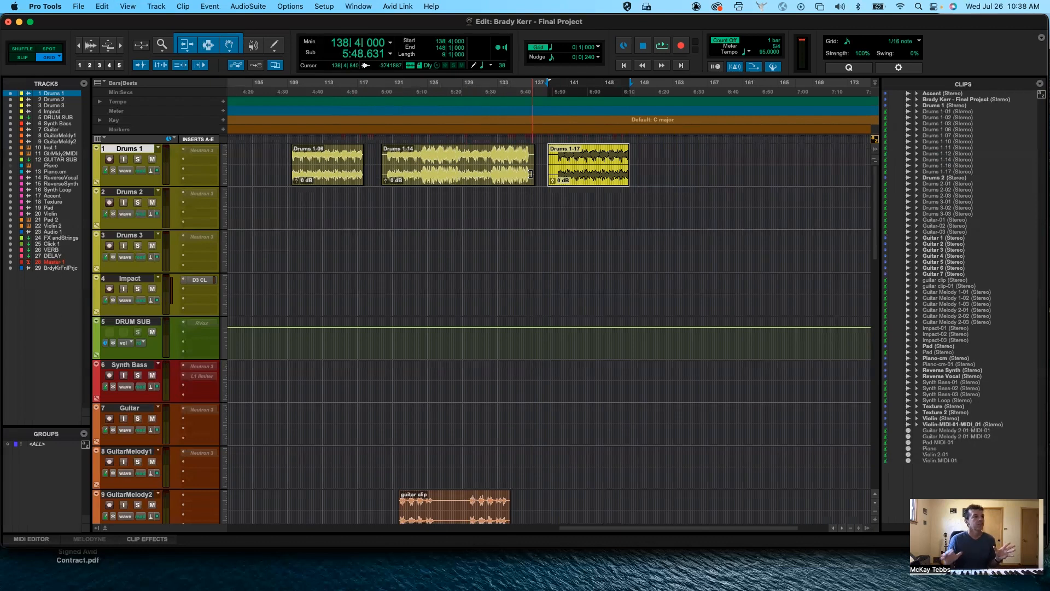
left_click_drag(515, 176, 509, 176)
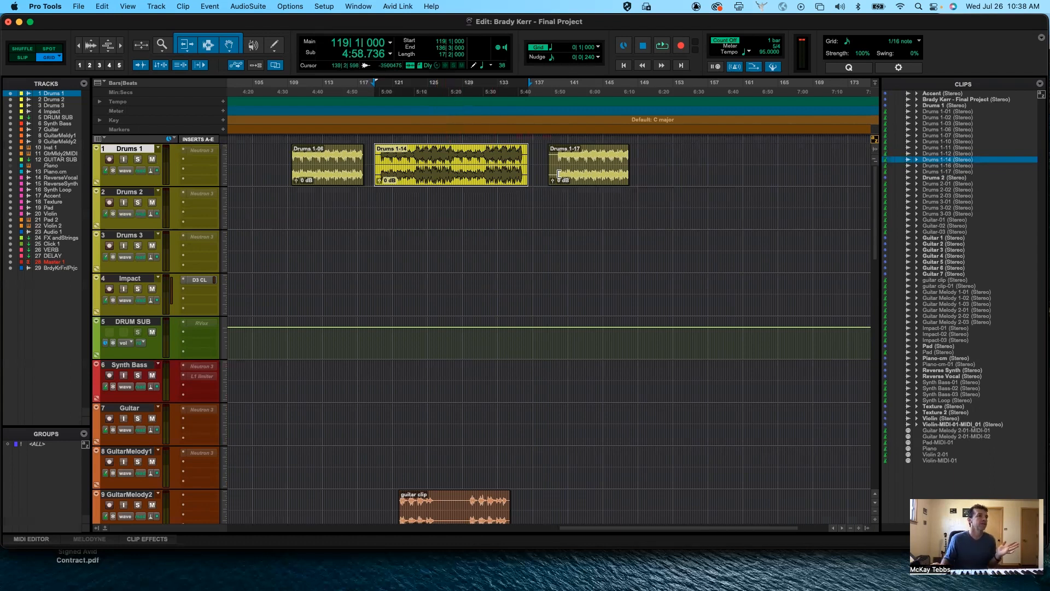
Step: Select the three separated clips on the Drums 1 track, from 109|3|000 to 148|1|000, and open the editing commands
left_click(581, 174)
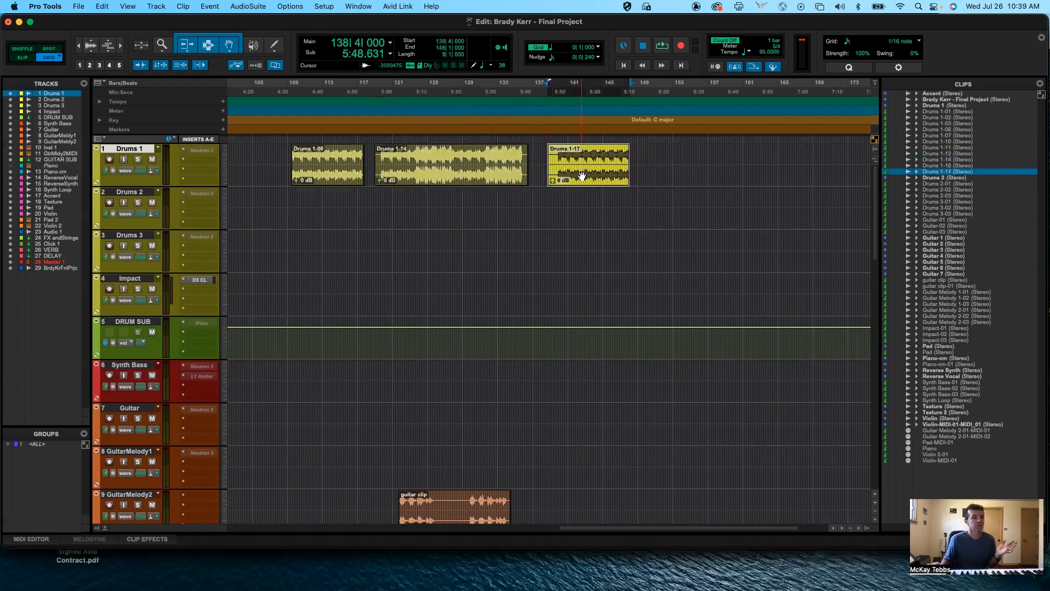
left_click(322, 172, "shift")
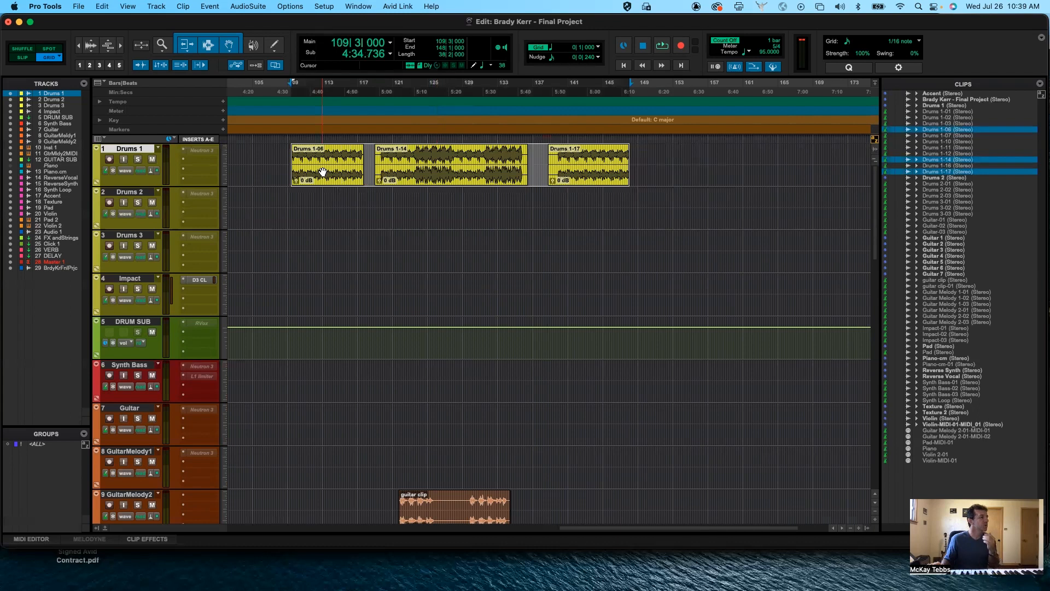
left_click(103, 7)
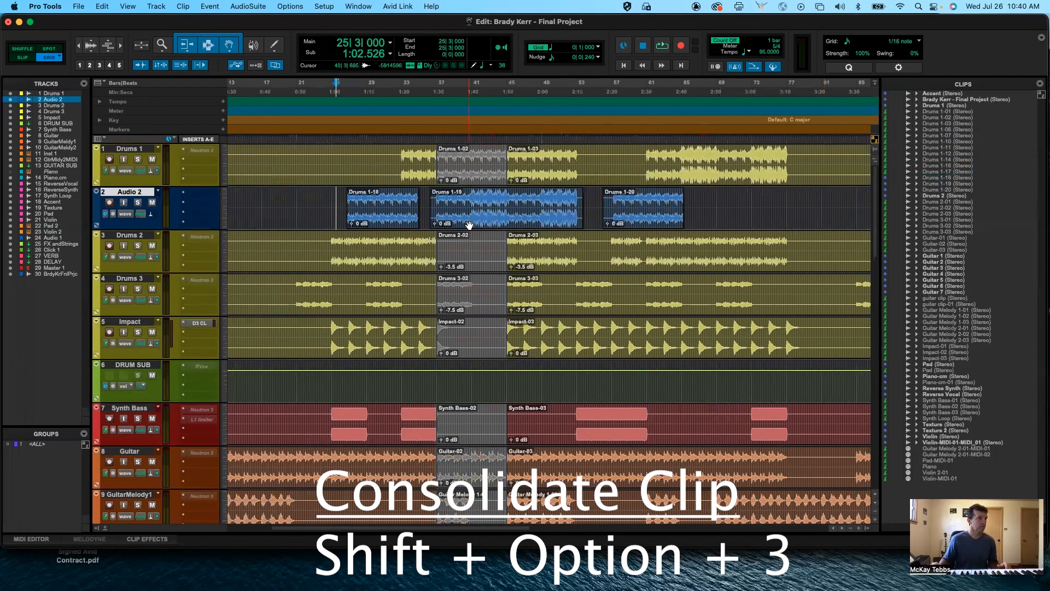
Step: Select the three drum clips on the Audio 2 track, starting at 26|4|000, and consolidate them into one clip
left_click(656, 218)
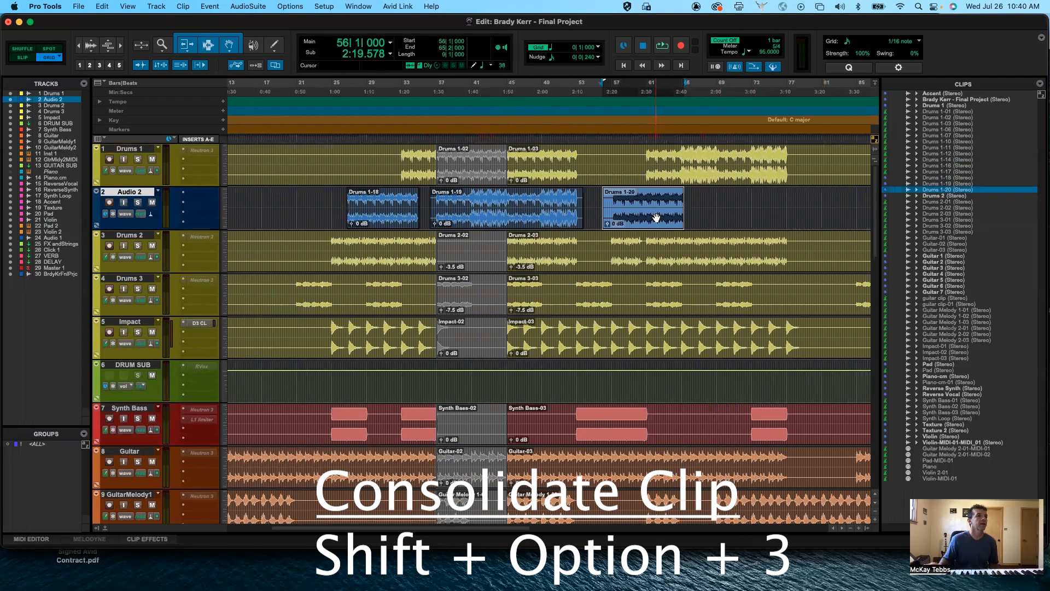
left_click(516, 219, "shift")
left_click(392, 219, "shift")
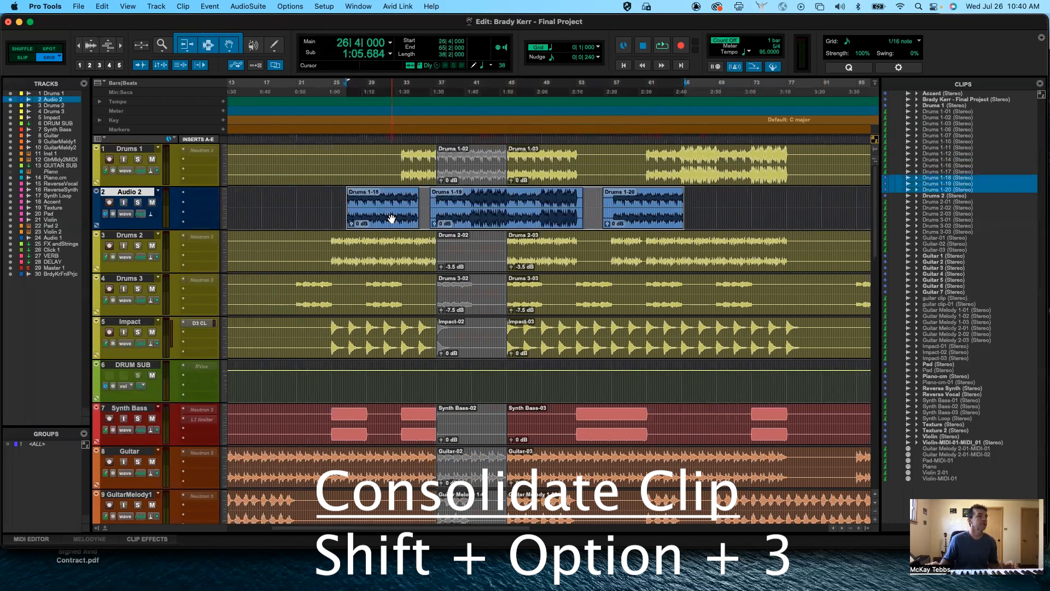
key("shift+alt+3")
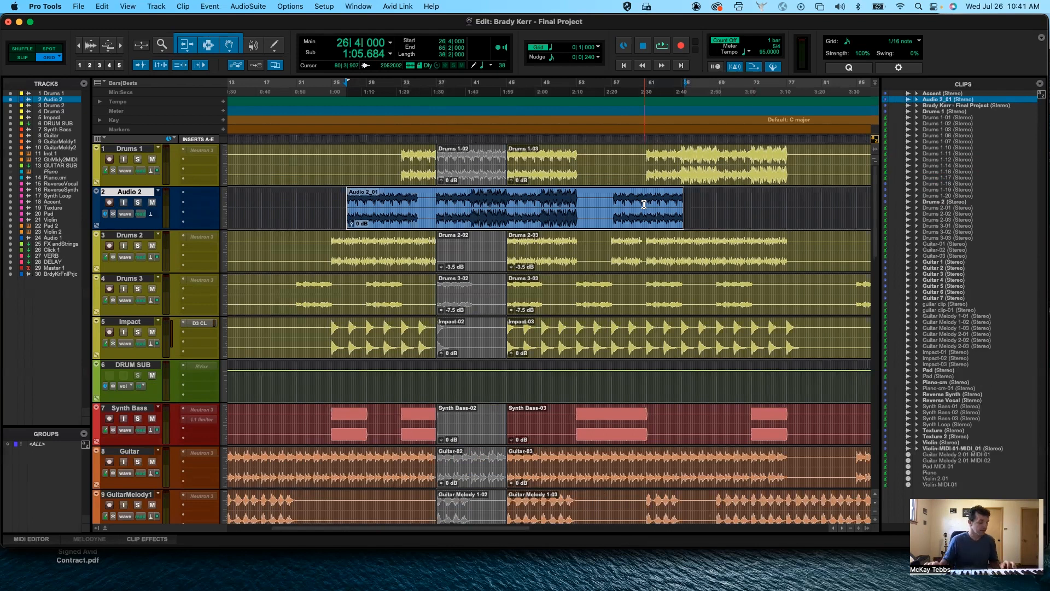
Step: Deselect the consolidated clip, switch between the individual Trimmer and Selector tools, and check the Trimmer modes, keeping Standard
left_click(339, 208)
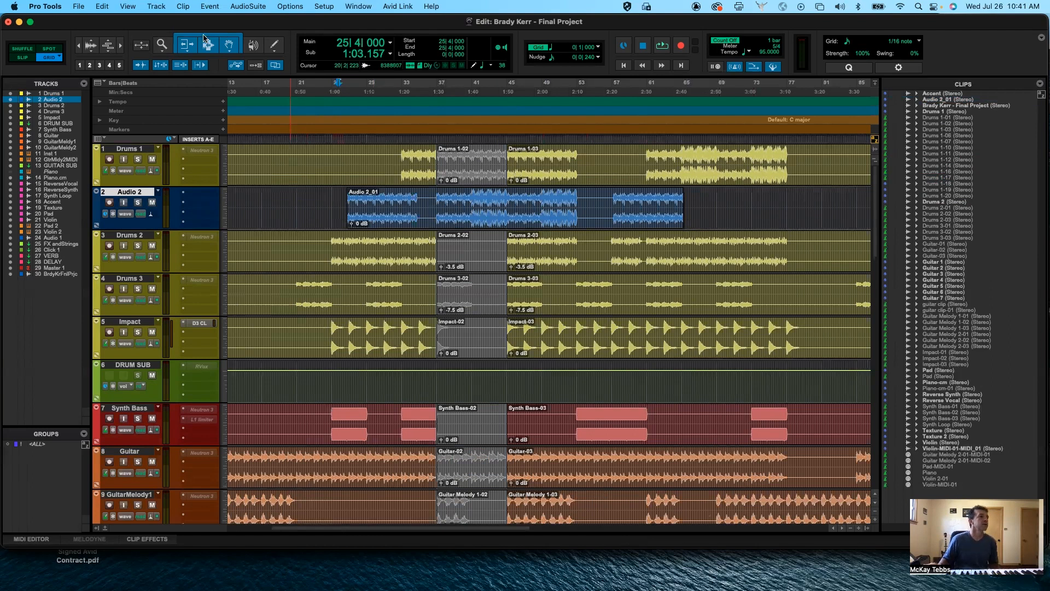
left_click(213, 45)
left_click(228, 45)
left_click(186, 45)
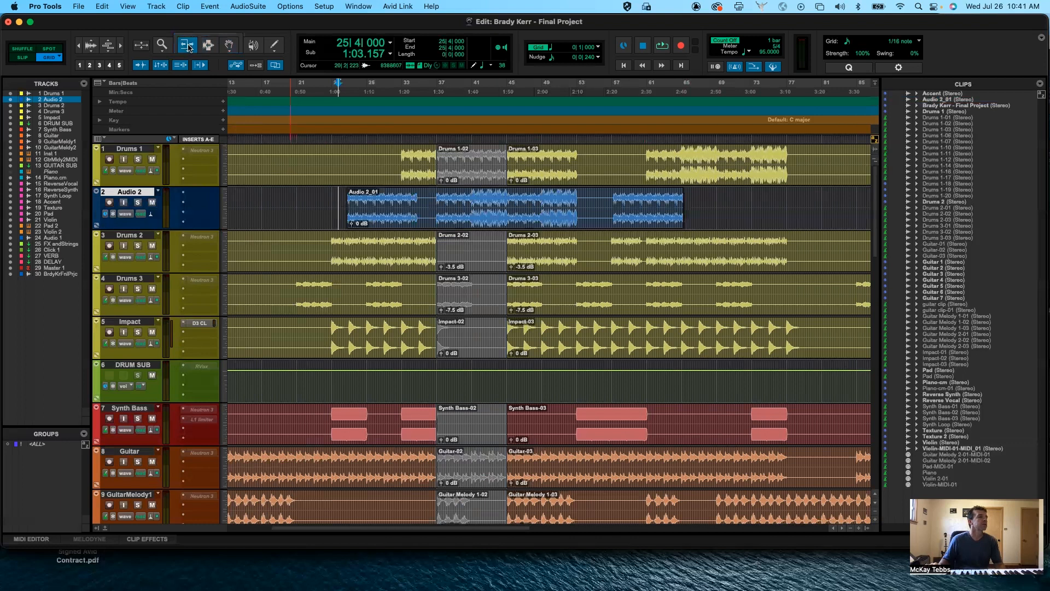
left_click(208, 46)
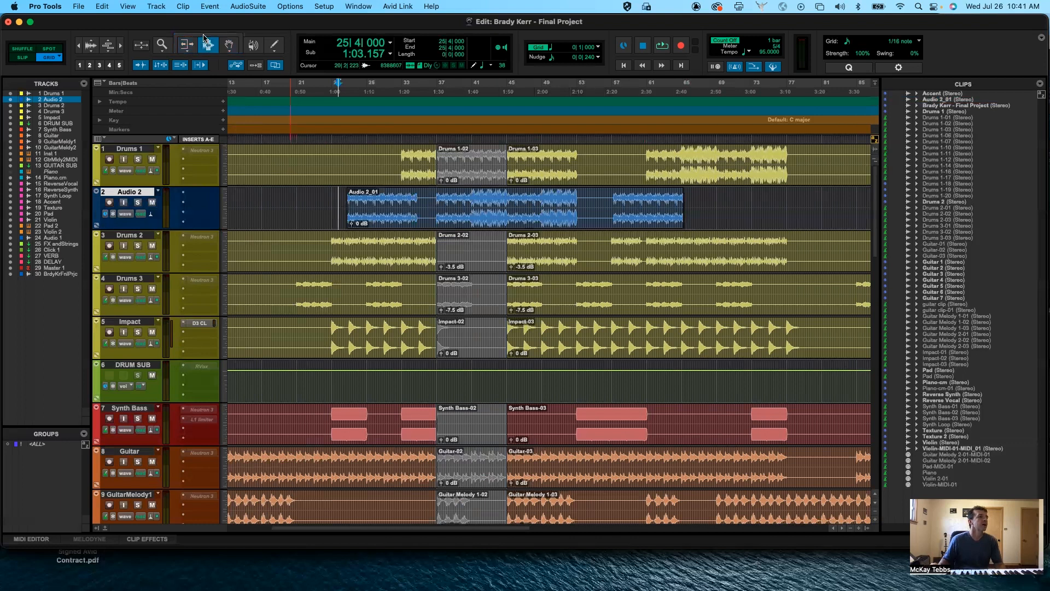
left_click(189, 47)
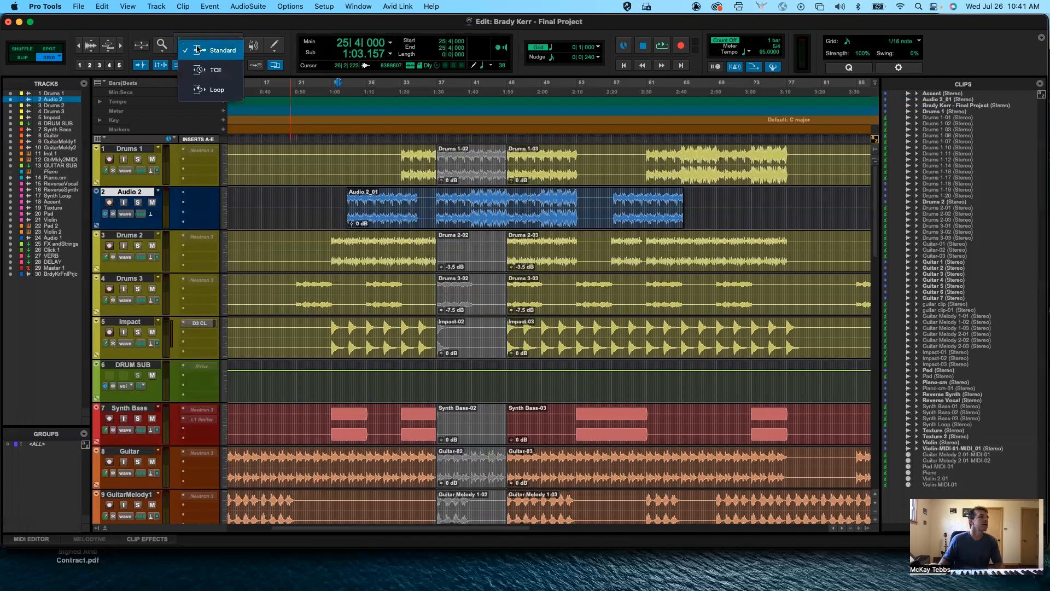
left_click(184, 39)
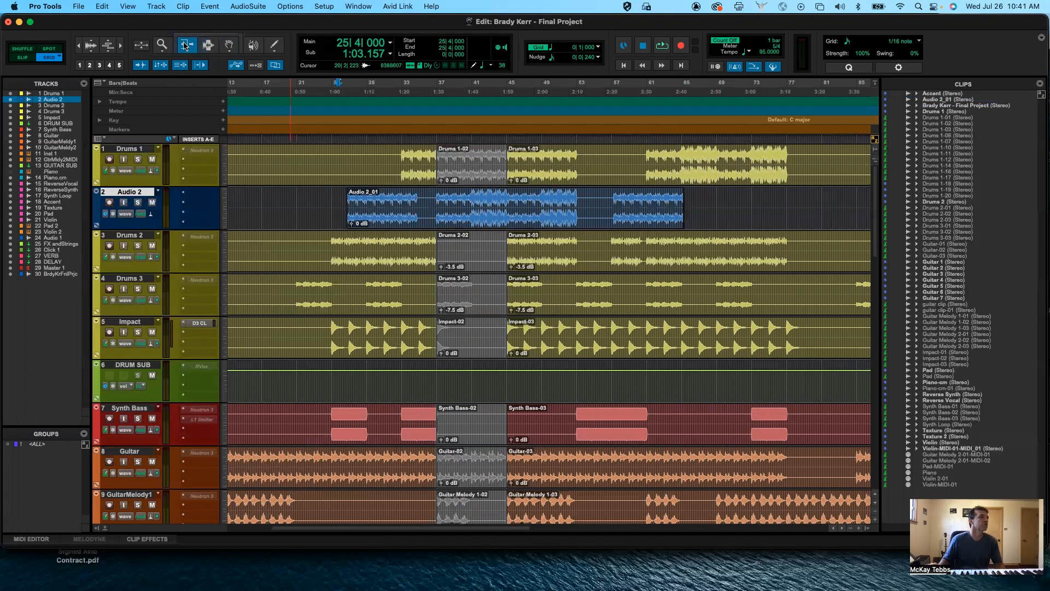
Step: Set the Trimmer to TCE mode and stretch the guitar clip on GuitarMeldy2 so it ends at 143|3|000
left_click(184, 44)
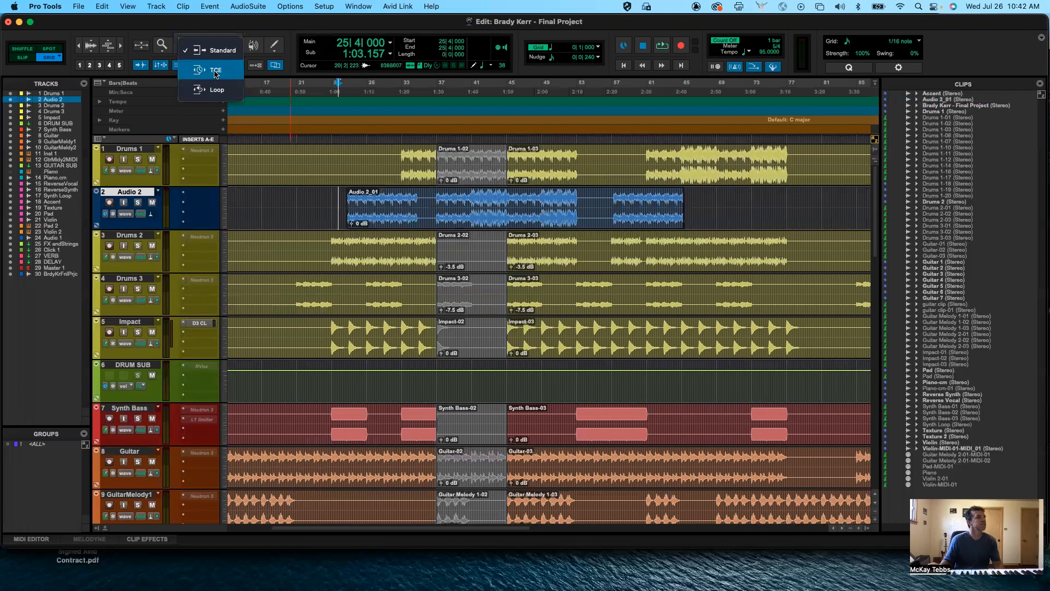
left_click(220, 72)
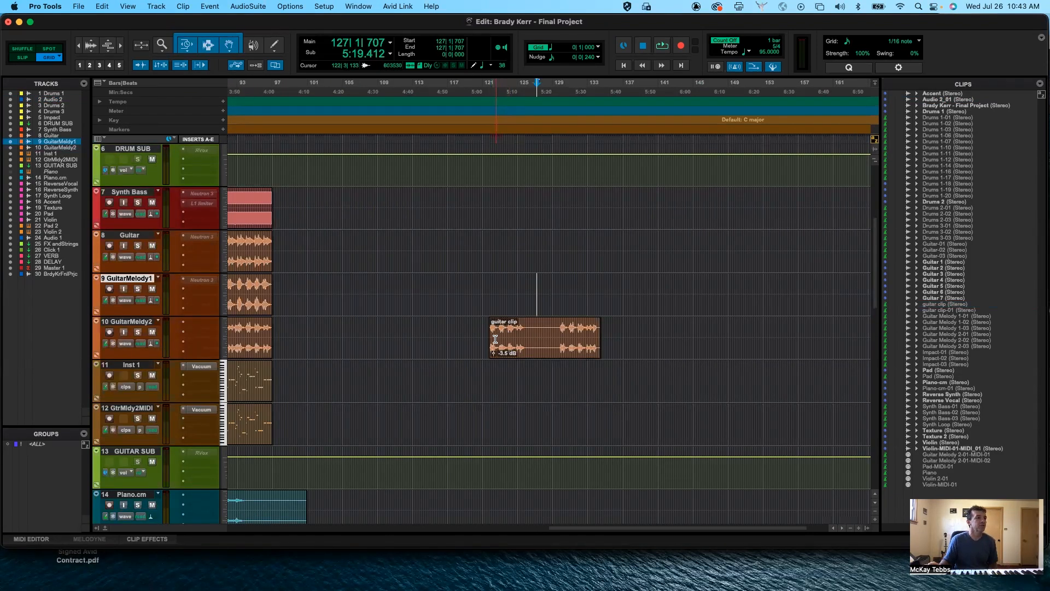
left_click(597, 333)
left_click_drag(598, 336, 680, 339)
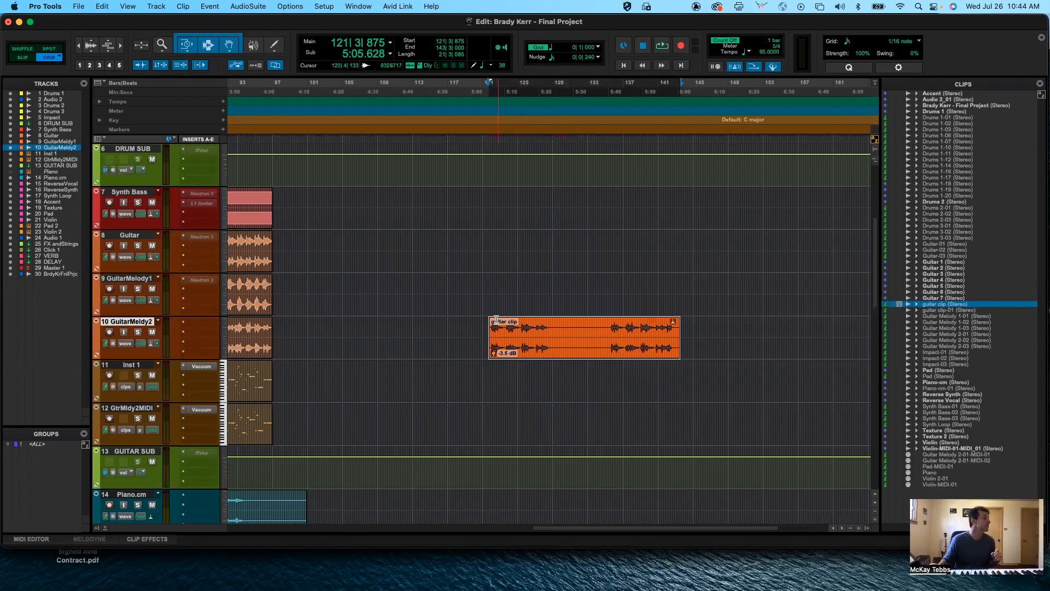
Step: Compress the guitar clip with the TCE Trimmer so it ends at 128|4|000
left_click(537, 304)
left_click_drag(679, 331, 550, 339)
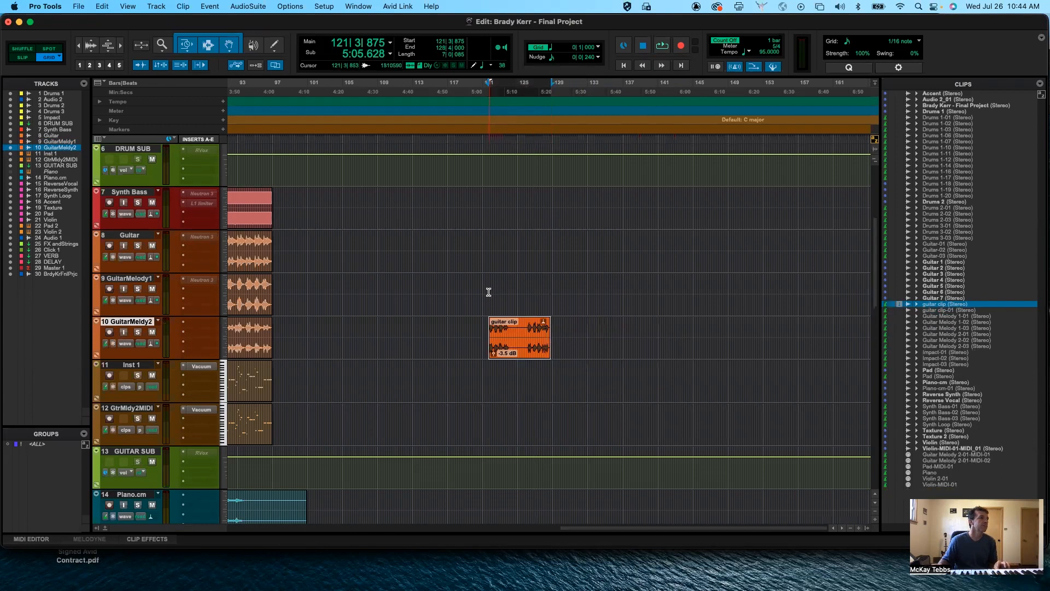
left_click(512, 295)
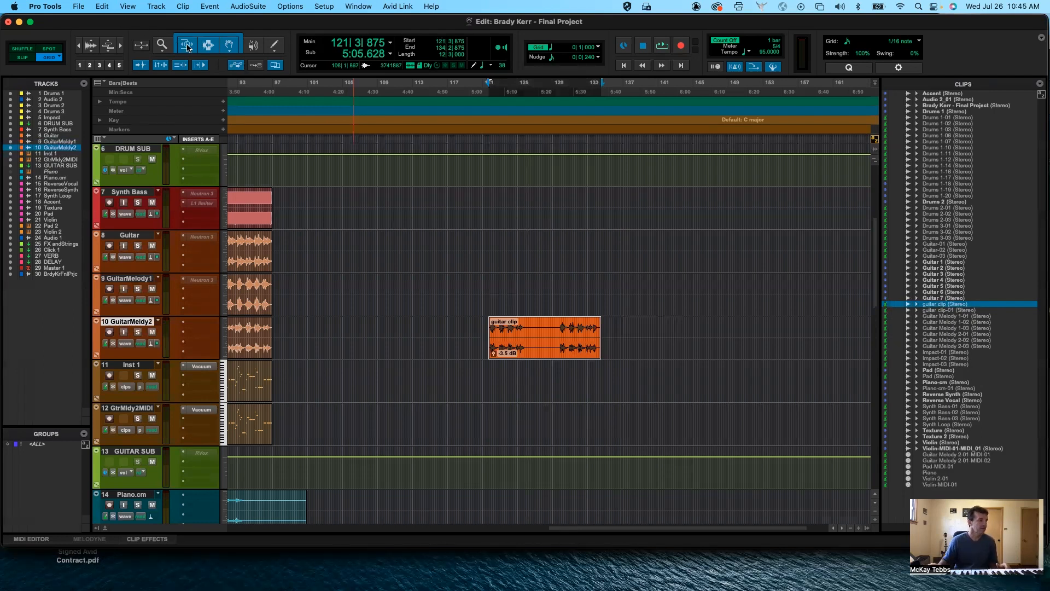
Step: Set the Trimmer to Loop mode and loop the guitar clip out to 147|4|000
left_click(187, 47)
left_click(202, 87)
left_click_drag(596, 328, 715, 343)
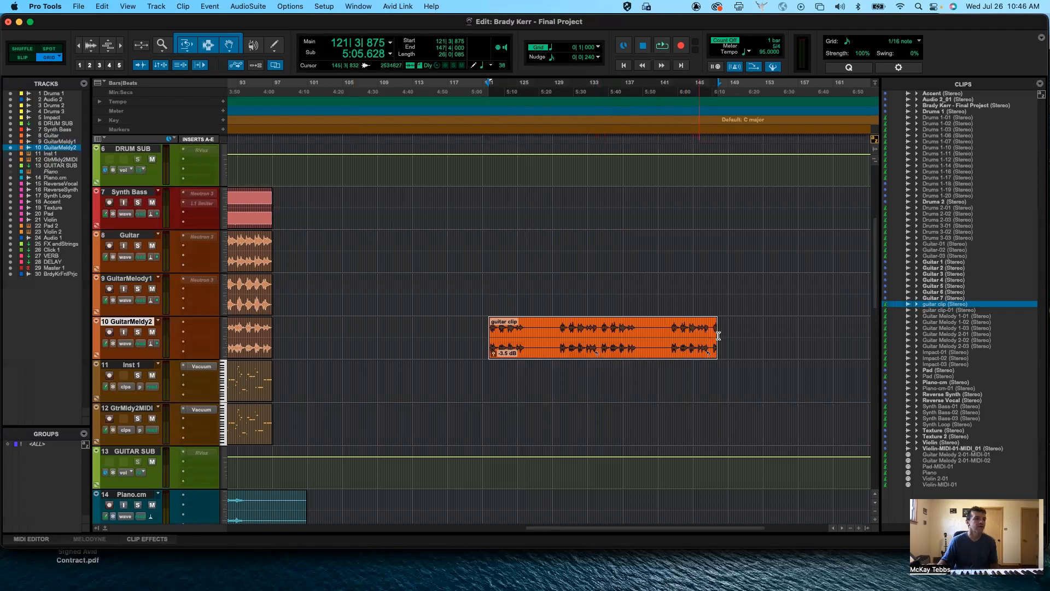
Step: Extend the looped guitar clip on GuitarMeldy2 so it ends at 163|4|000
scroll(711, 358, "up", 5)
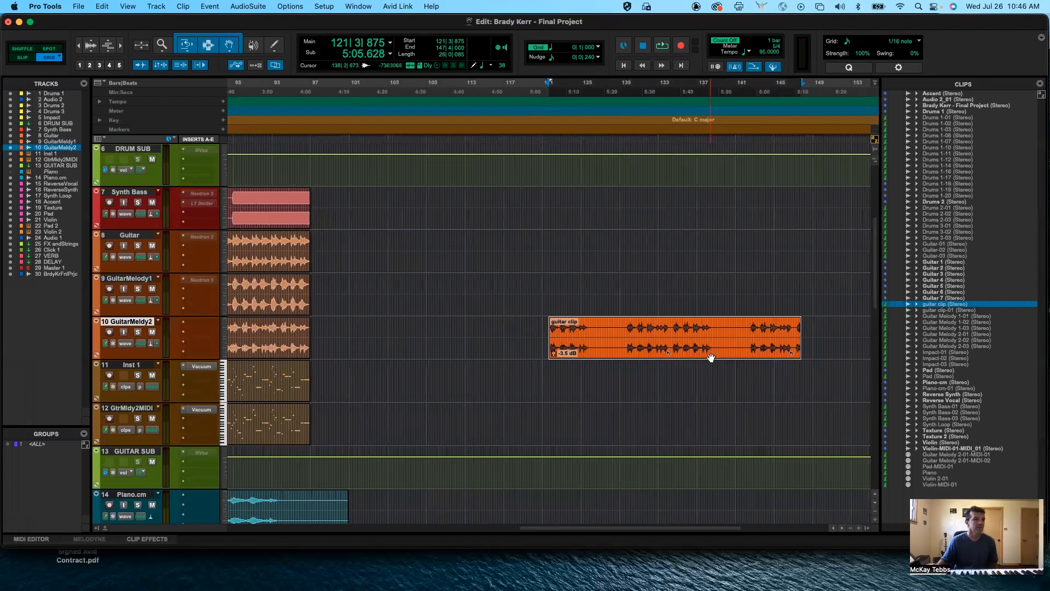
scroll(710, 357, "up", 1)
scroll(711, 357, "right", 6)
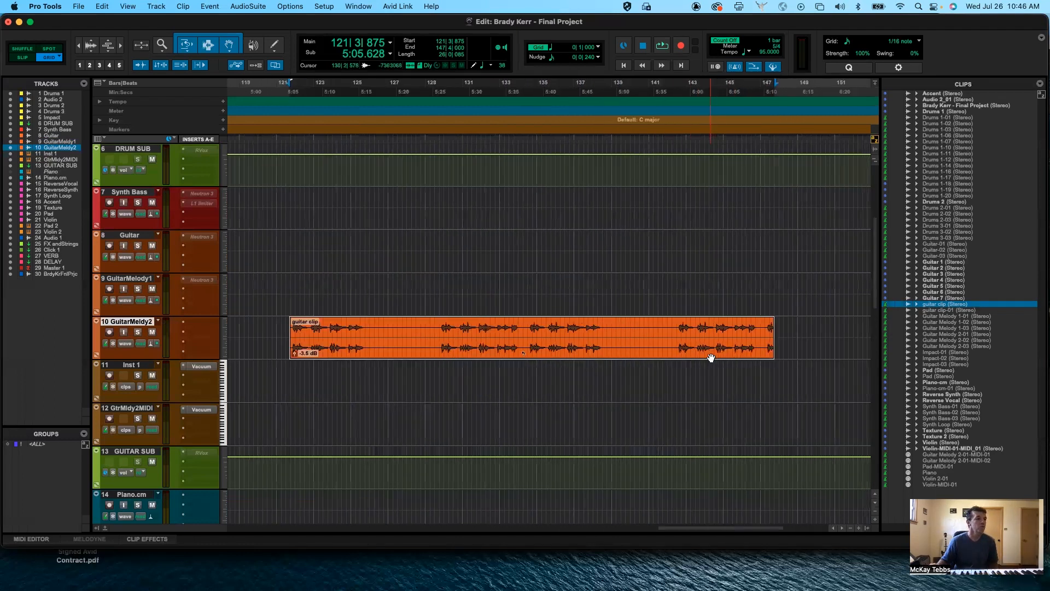
scroll(711, 358, "right", 2)
scroll(711, 357, "right", 1)
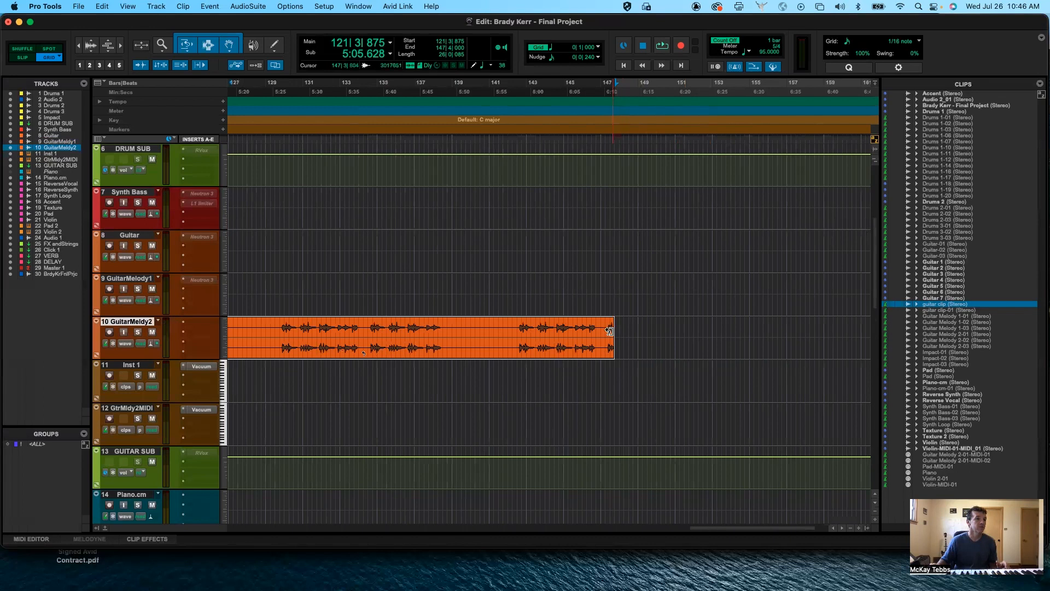
left_click_drag(613, 335, 848, 350)
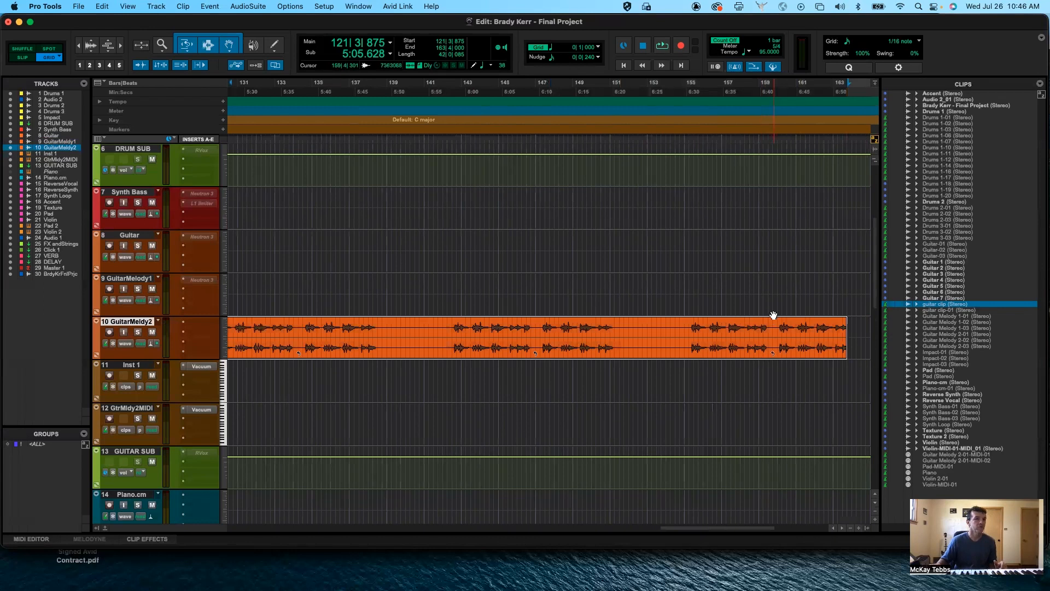
Step: Mark individual loop repetitions of the guitar clip with selections from 147|1|000 to 159|4|000 and from 134|2|000 to 146|4|000, and deselect
left_click_drag(770, 292, 535, 336)
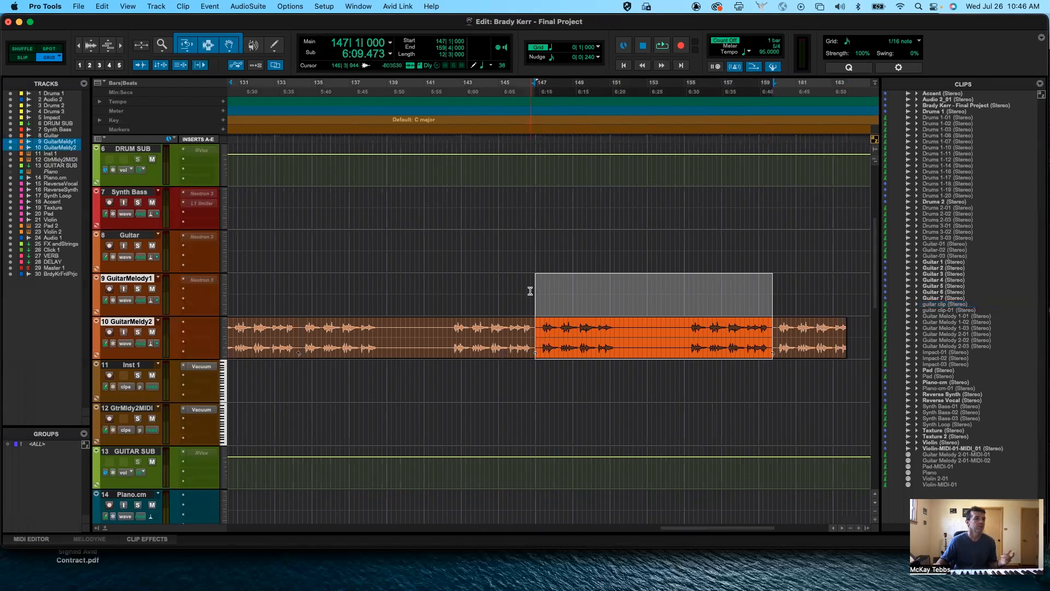
left_click_drag(533, 285, 299, 352)
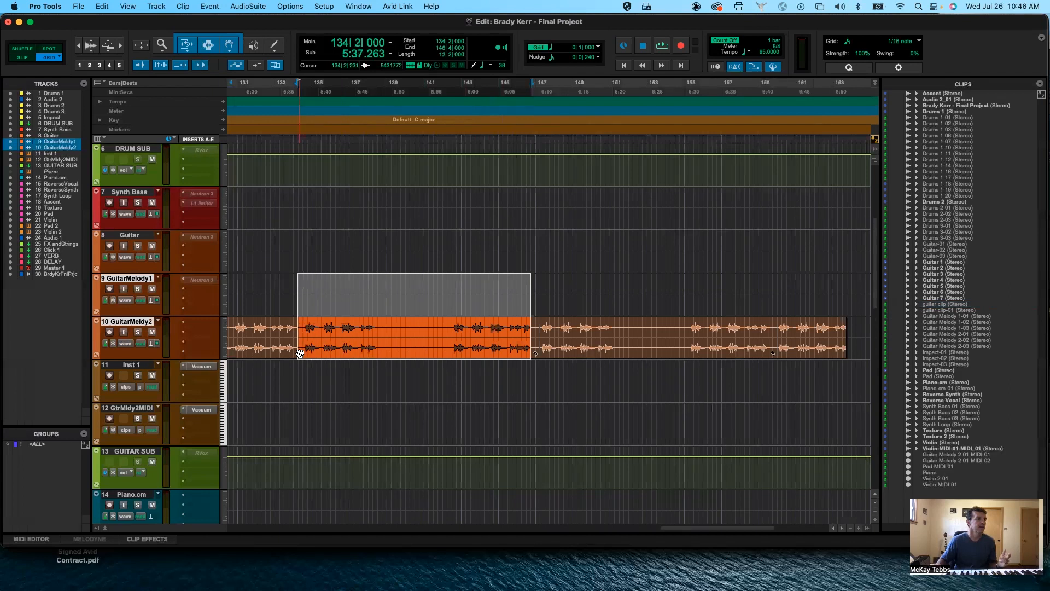
scroll(299, 353, "left", 10)
left_click(436, 279)
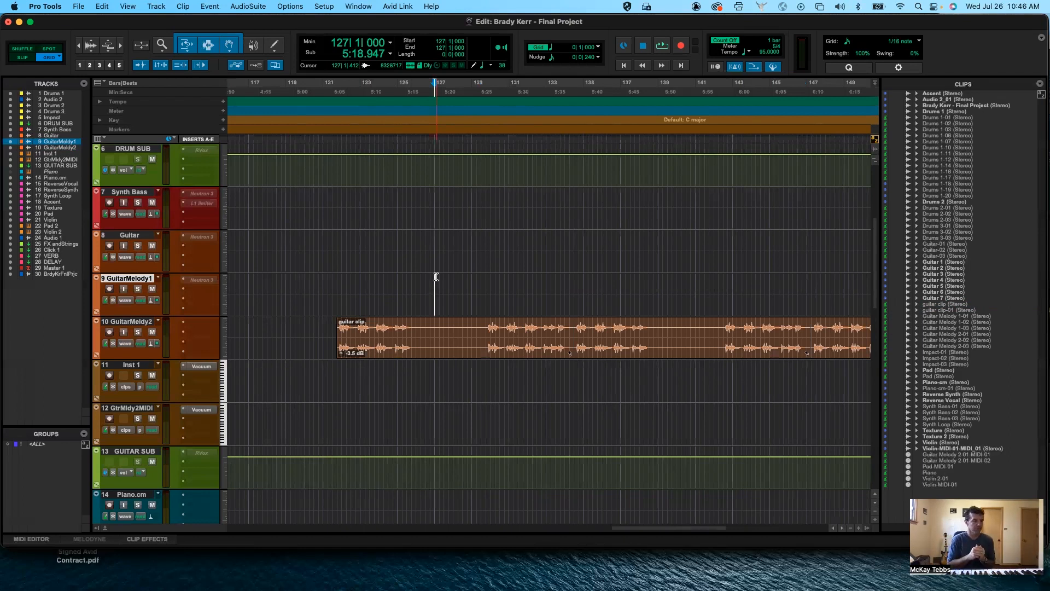
Step: Undo the last two loop extensions of the guitar clip on GuitarMeldy2
key("super+z")
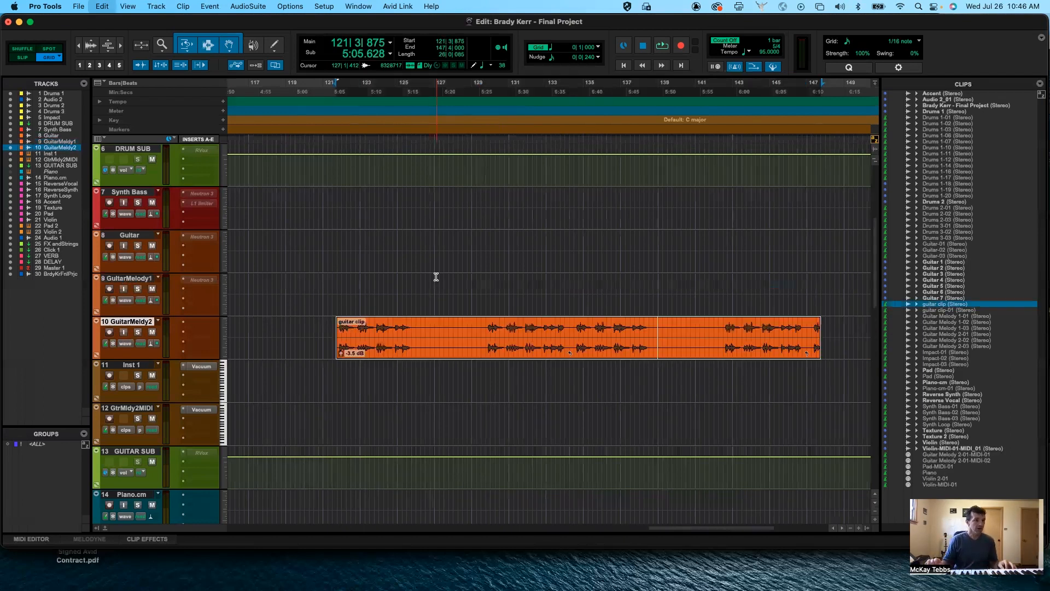
key("super+z")
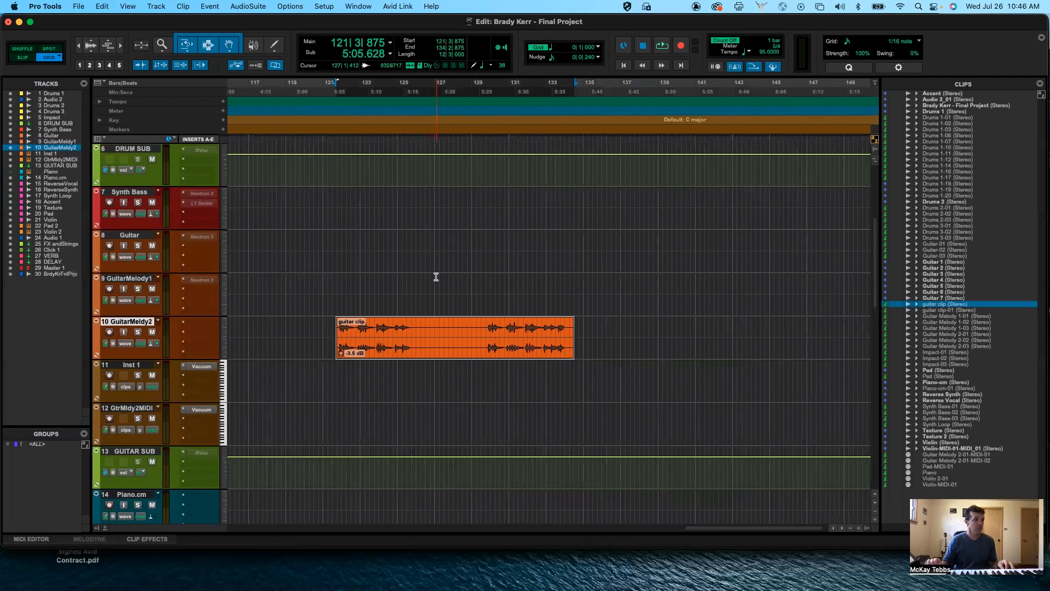
Step: Loop the guitar clip by number of loops with Clip Looping so it ends at 223|3|875, and undo the loop
left_click(462, 328)
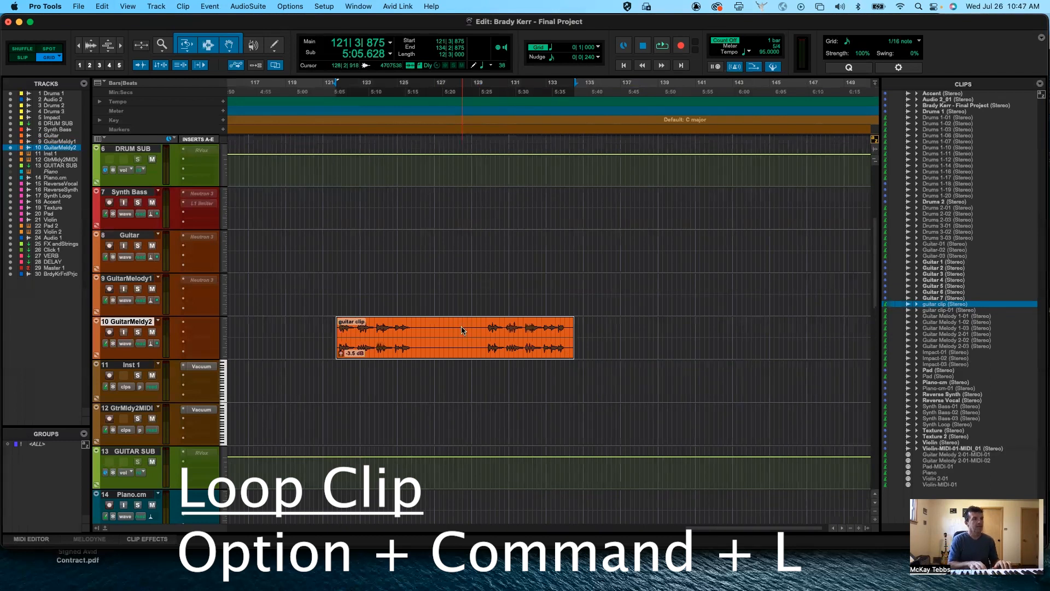
key("alt+super+l")
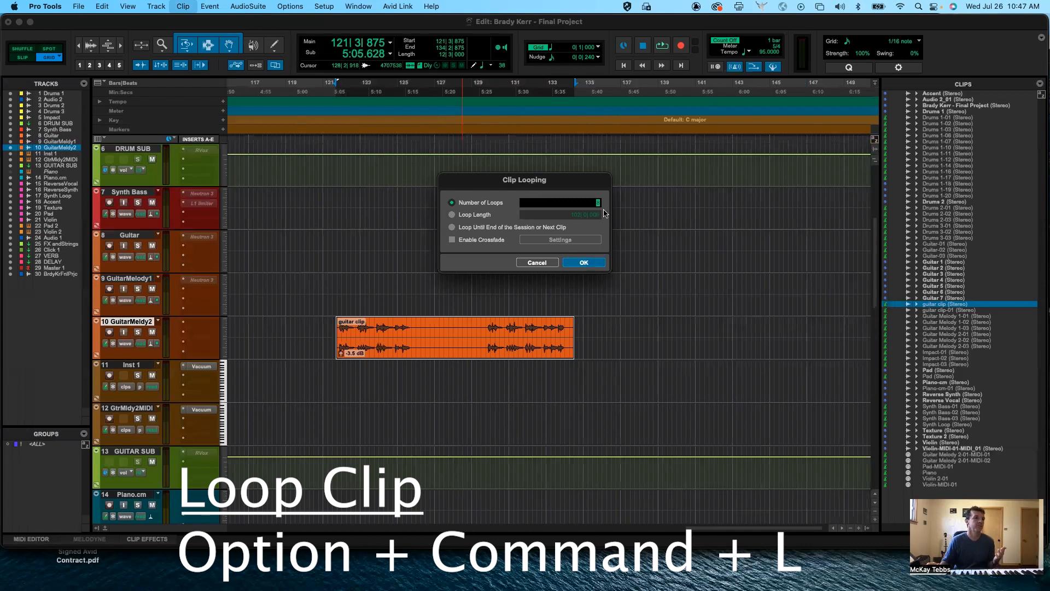
left_click(583, 264)
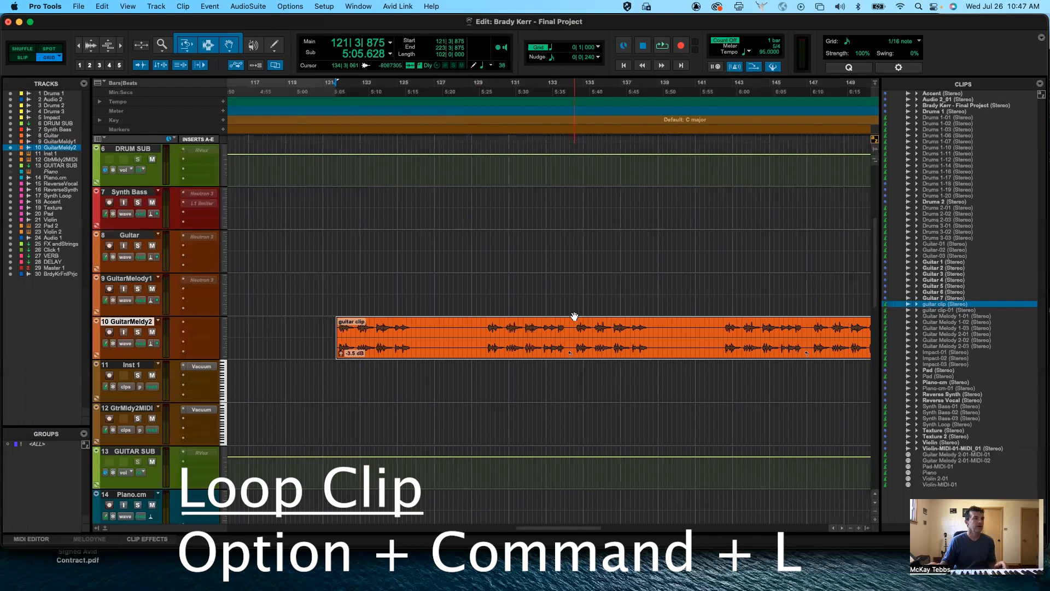
scroll(535, 334, "down", 5)
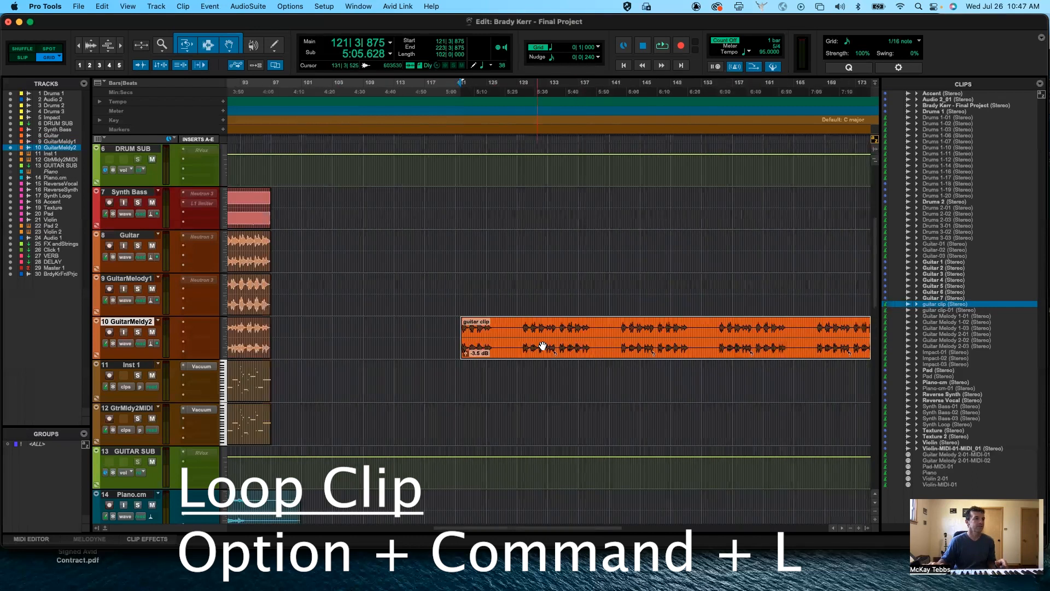
scroll(543, 345, "down", 3)
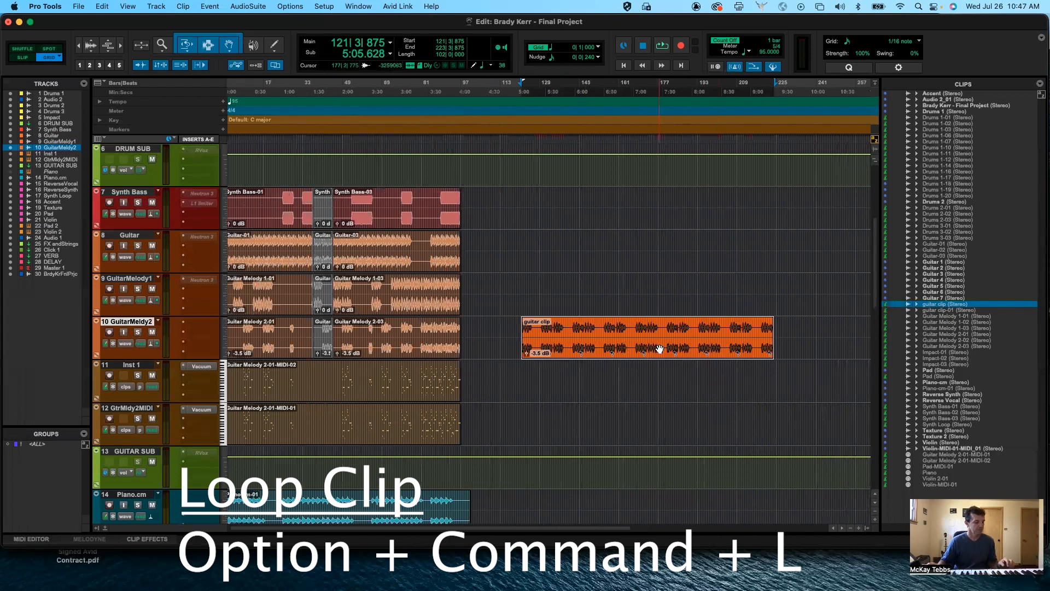
key("super+z")
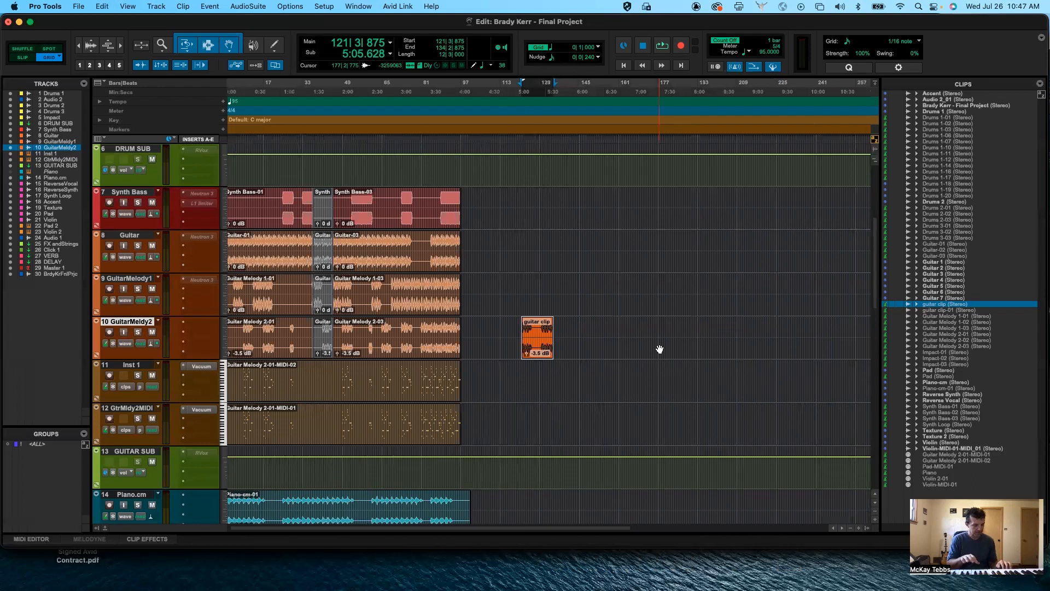
Step: Loop the guitar clip with Clip Looping so it ends at 159|4|875, and undo the loop
key("alt+super+l")
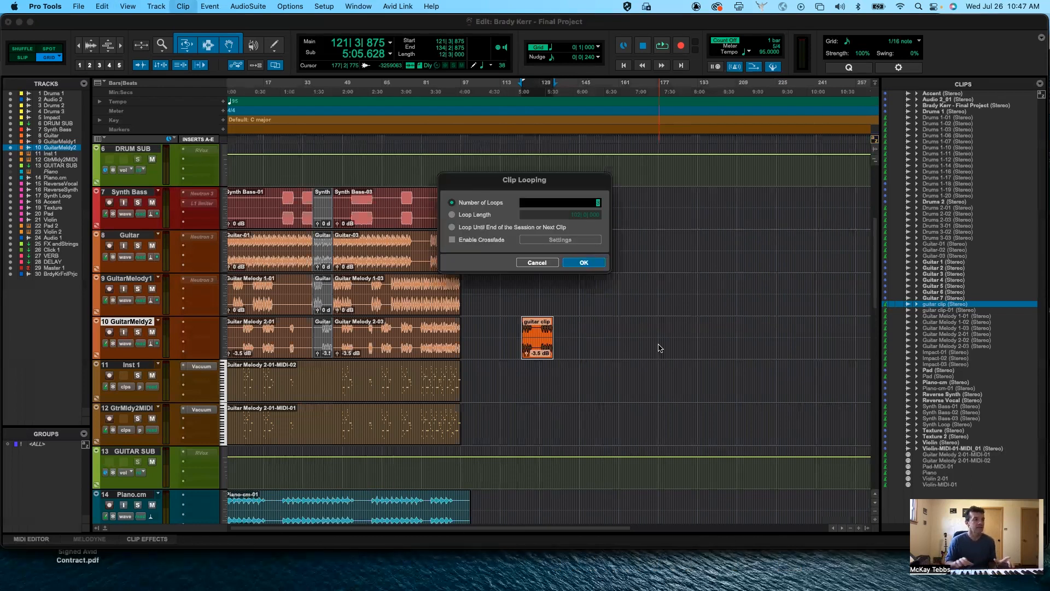
key("Return")
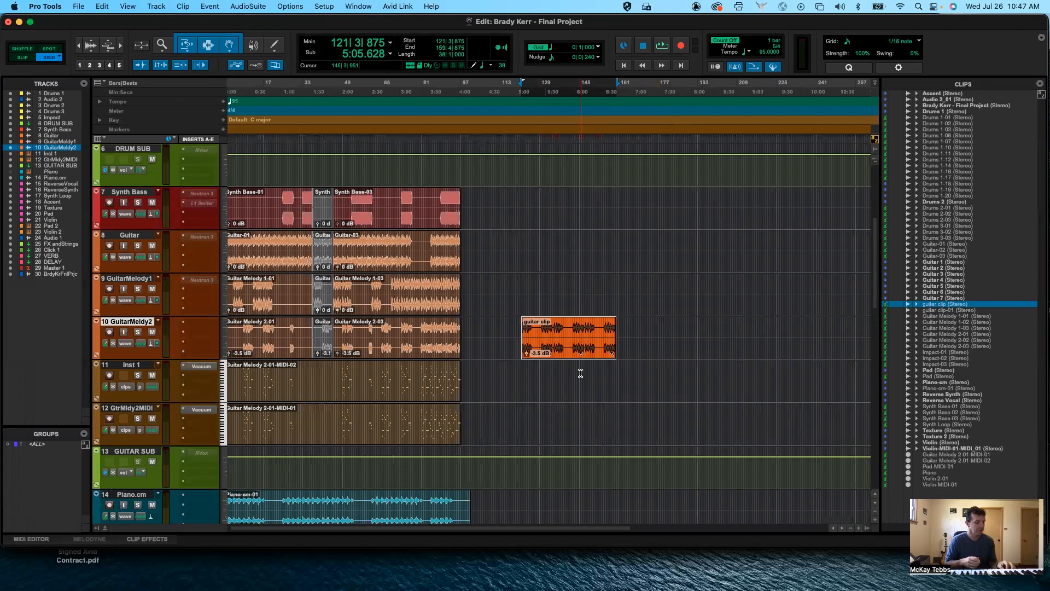
key("super+z")
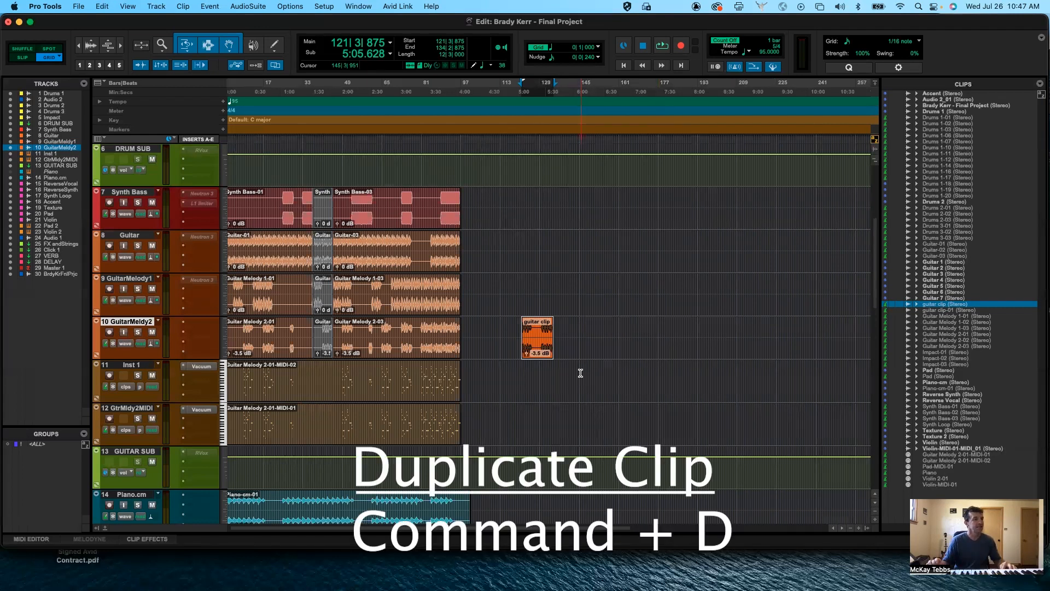
Step: Duplicate the guitar clip on GuitarMeldy2 seven times back to back, with the last copy ending at 223|3|875
key("cmd+d")
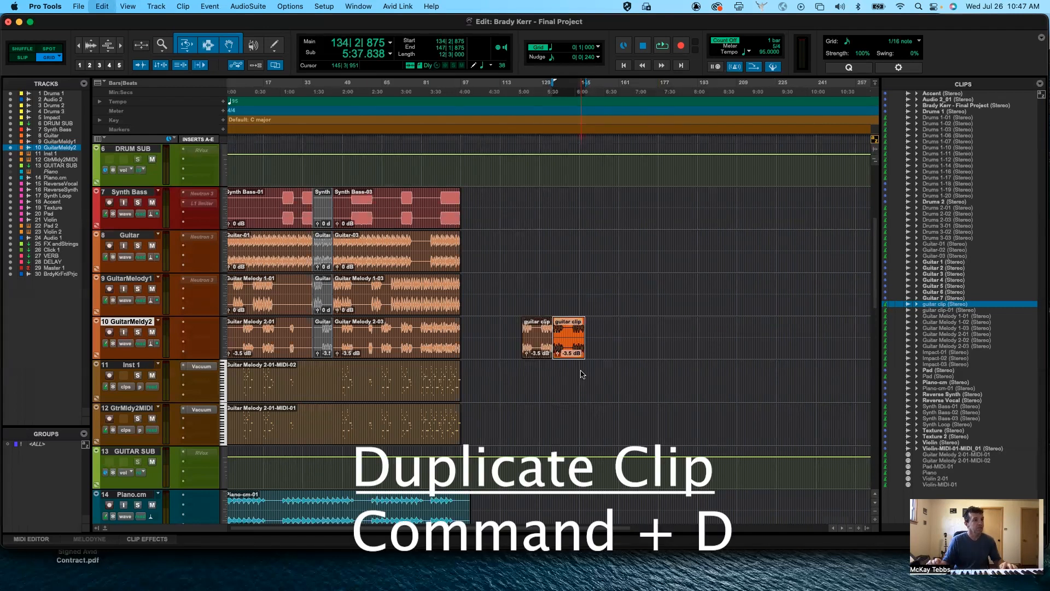
key("super+d")
key("super+d")
key("super+d")
key("super+d")
key("super+d")
key("super+d")
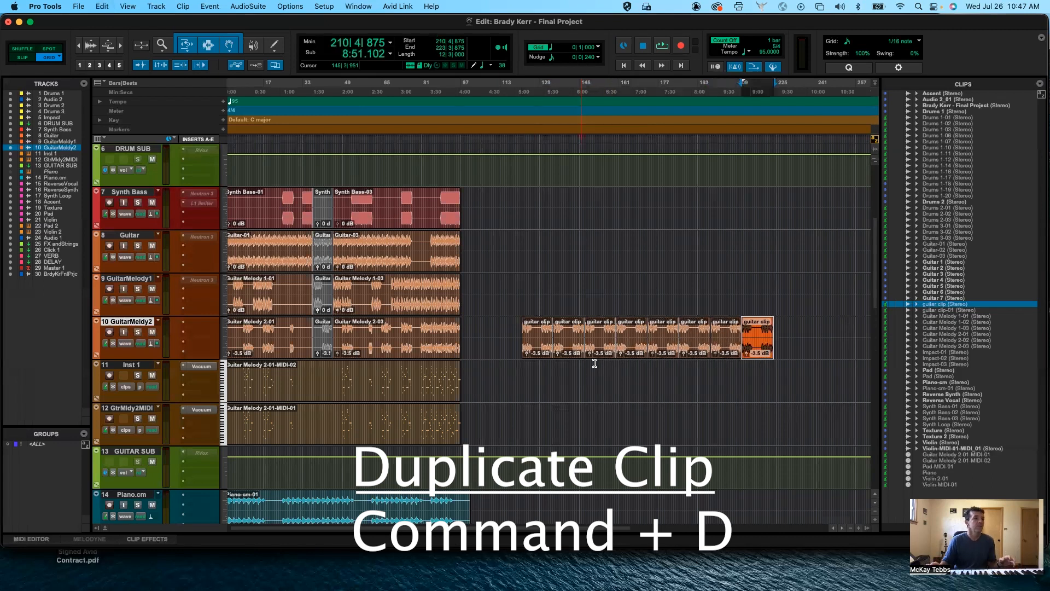
Step: Repeat the single guitar clip three times on GuitarMeldy2 so the copies end at 172|3|875, and undo the repeats
scroll(611, 344, "down", 2)
scroll(611, 344, "up", 3)
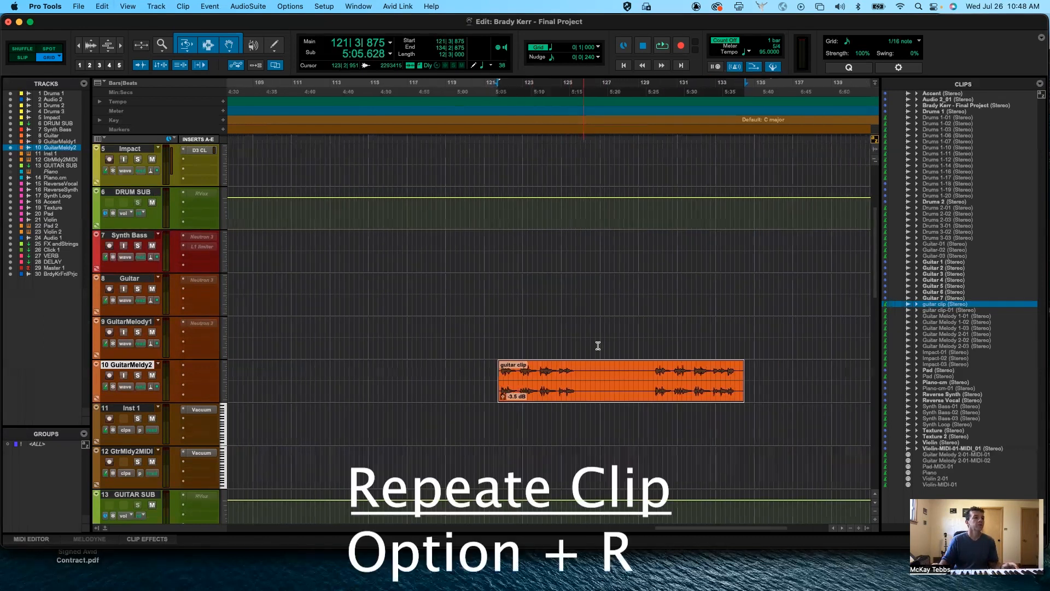
scroll(563, 374, "right", 5)
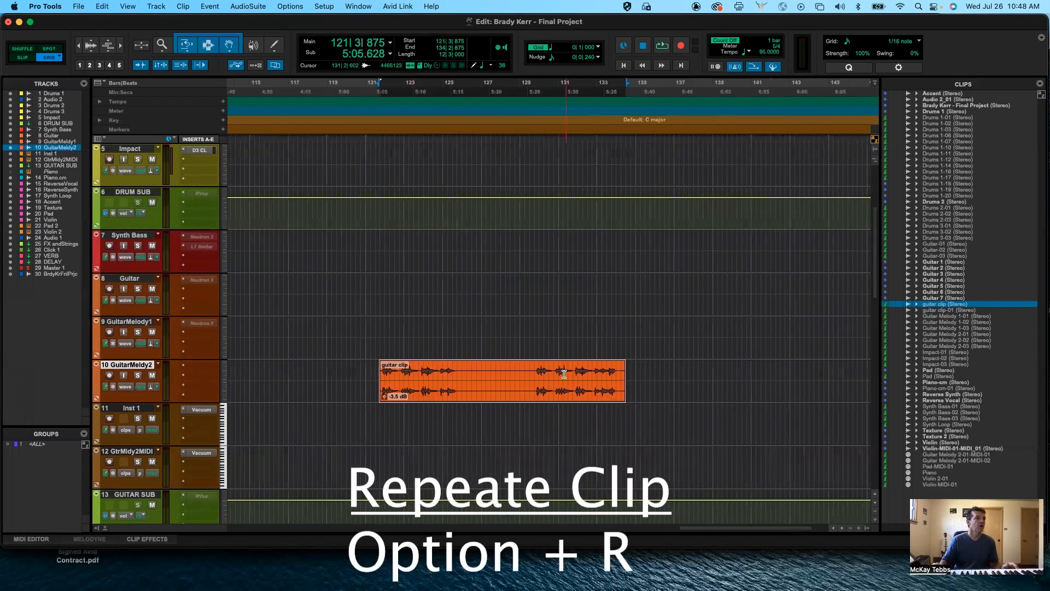
key("alt+r")
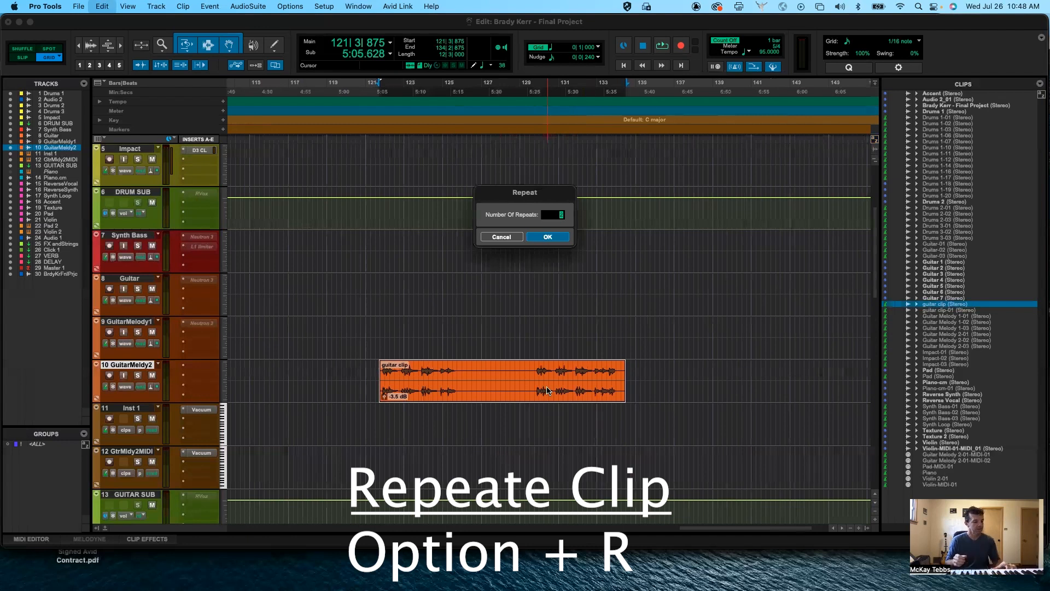
key("Return")
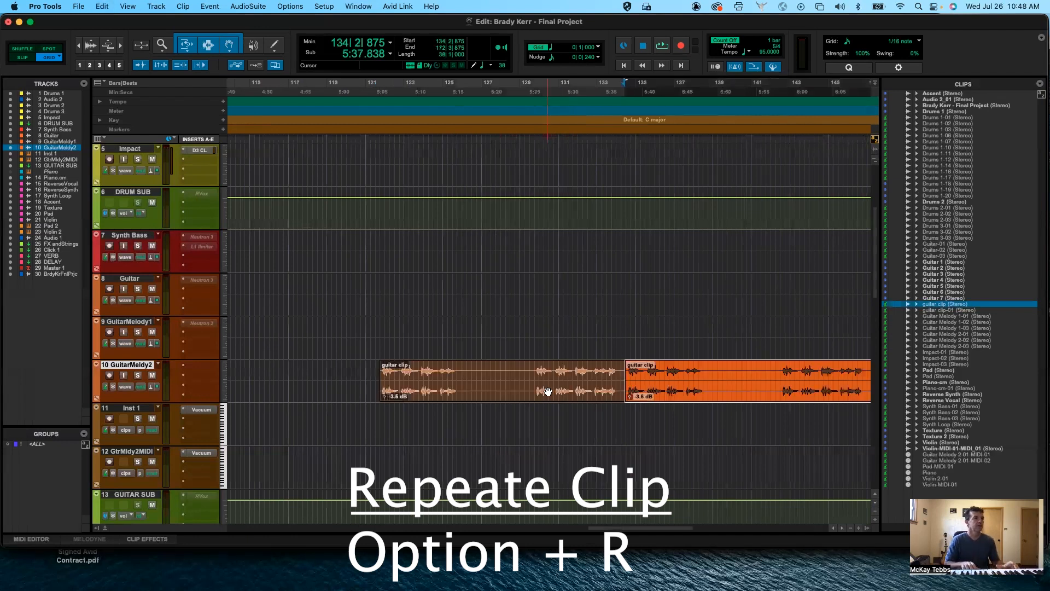
scroll(594, 396, "down", 4)
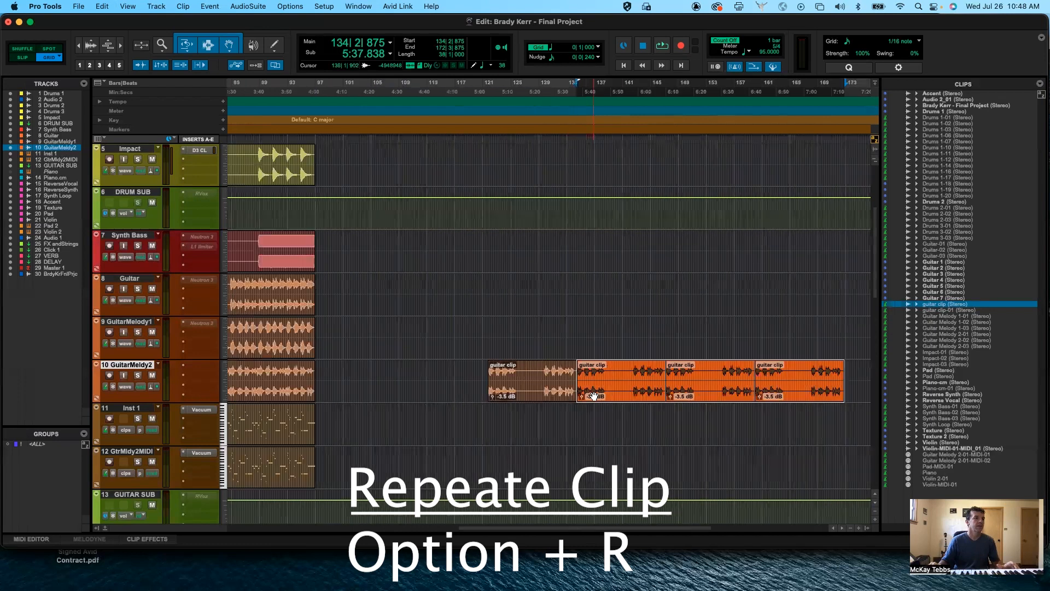
scroll(594, 396, "down", 1)
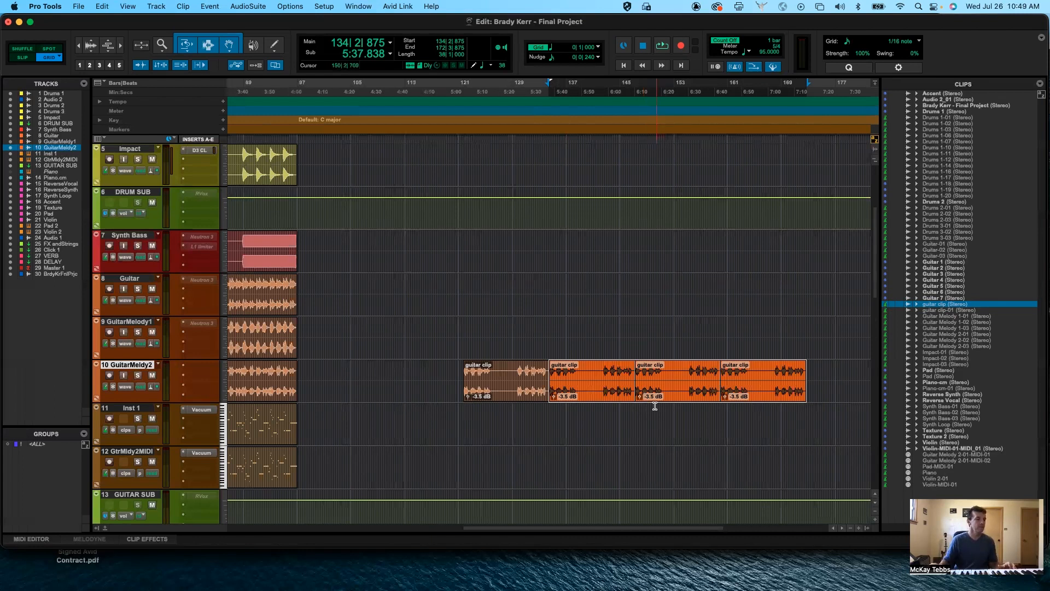
key("super+z")
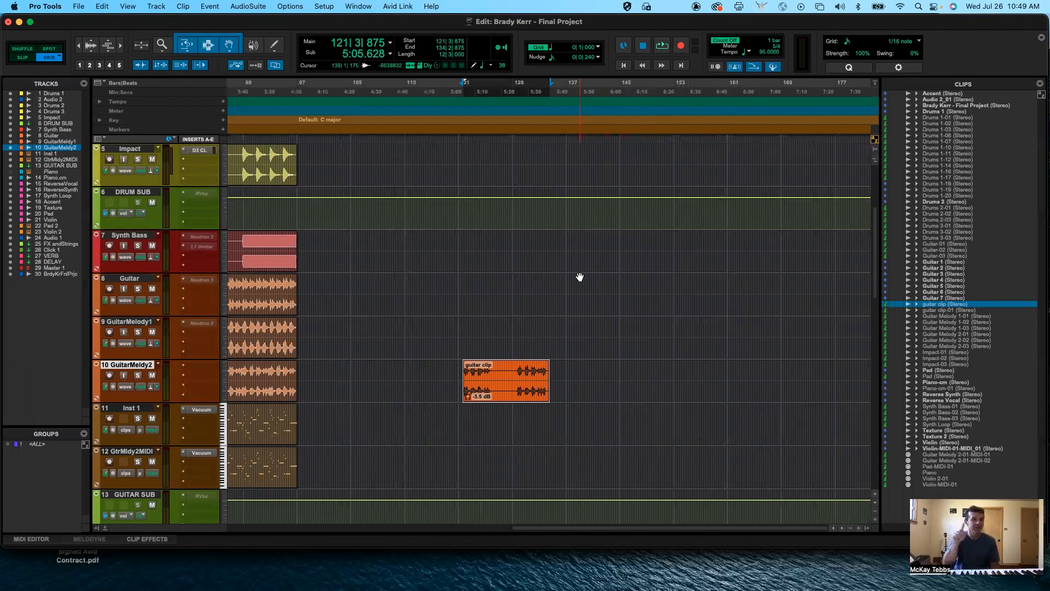
Step: Toggle the grid line display off and back on several times
left_click(542, 50)
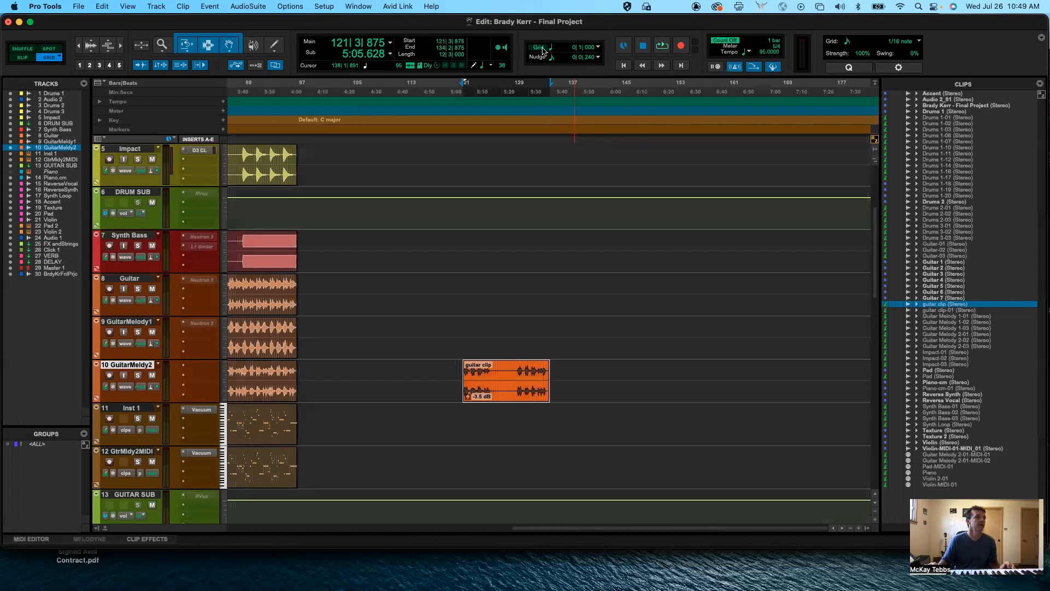
left_click(543, 49)
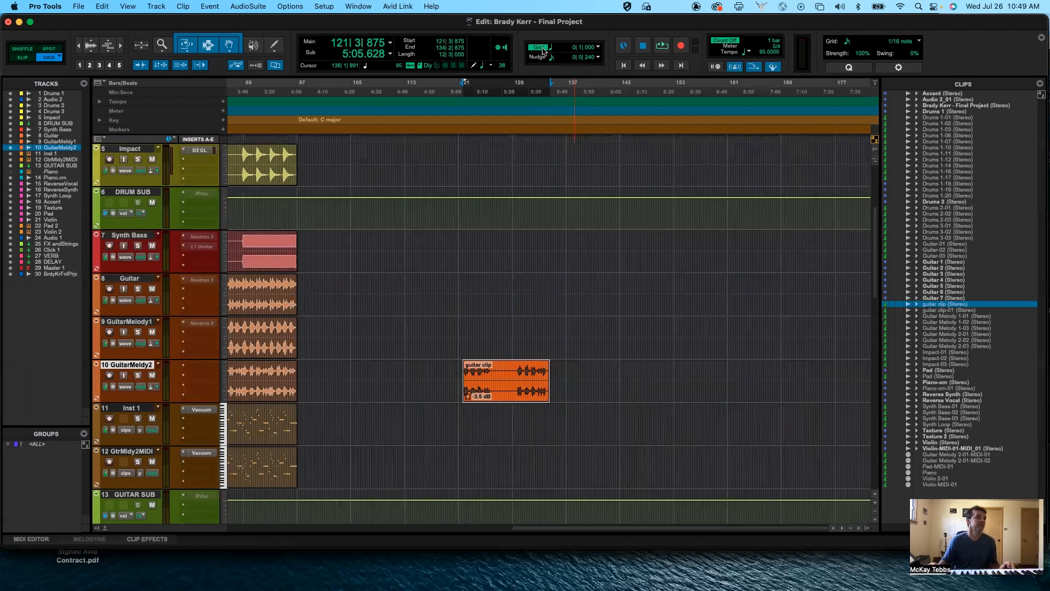
left_click(543, 49)
left_click(541, 49)
left_click(543, 49)
left_click(544, 51)
Step: Set the nudge value to a 1/4 note in Bars|Beats
left_click(536, 57)
left_click(535, 58)
left_click(598, 58)
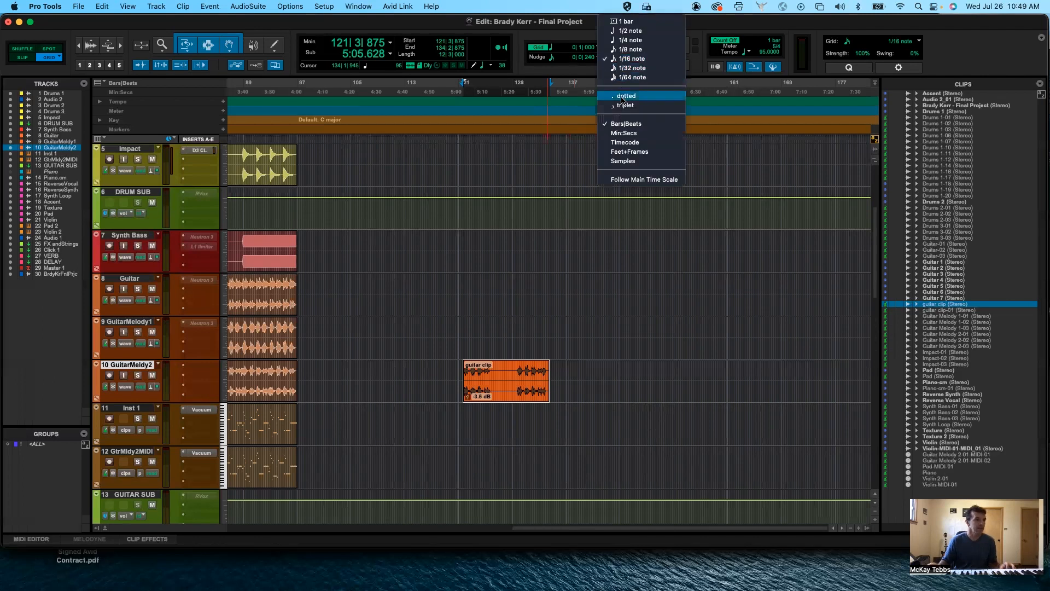
left_click(628, 129)
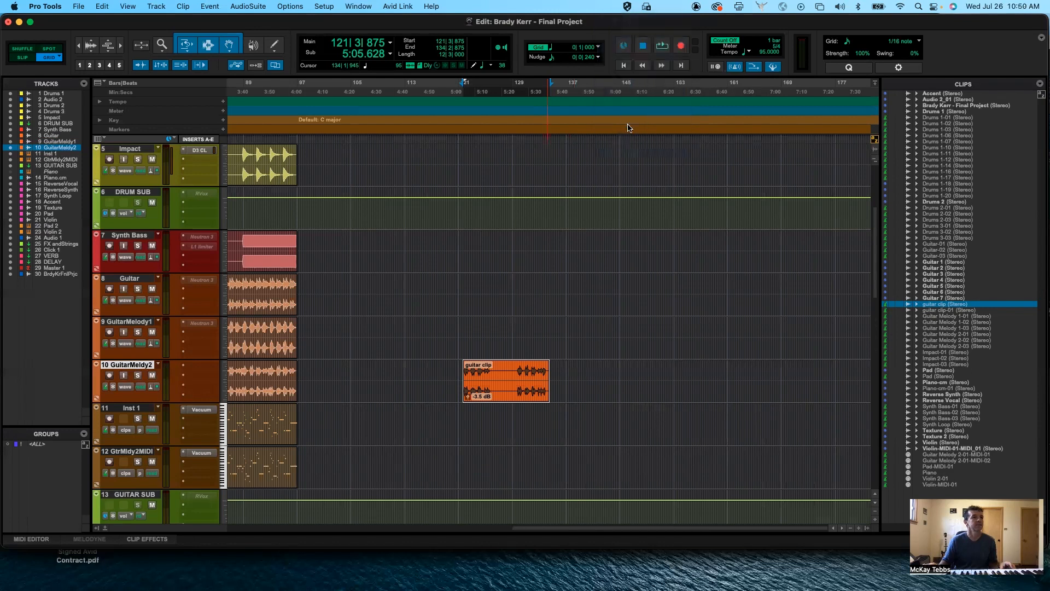
left_click(599, 57)
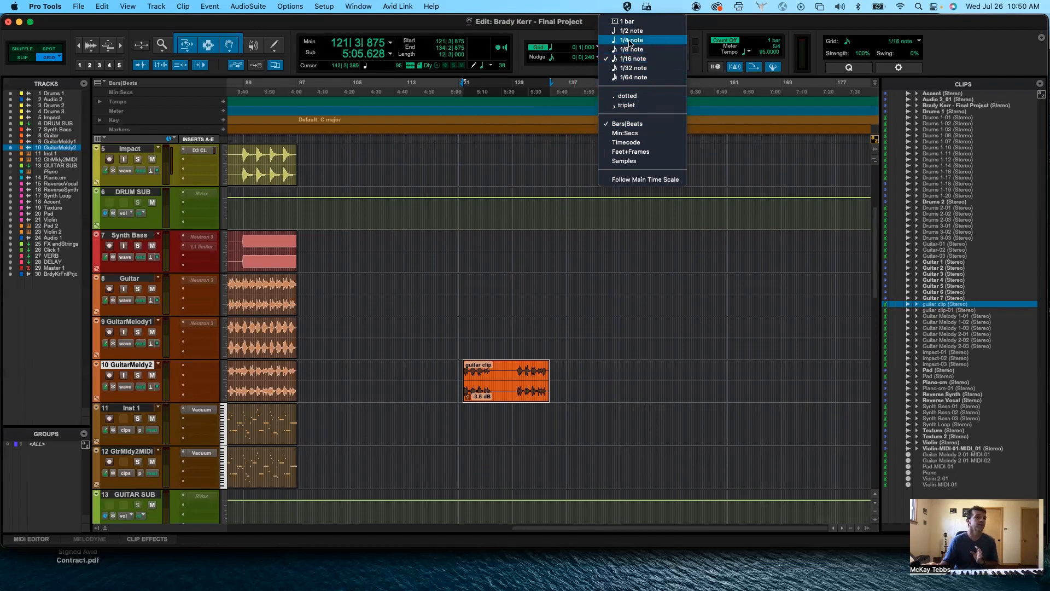
left_click(630, 40)
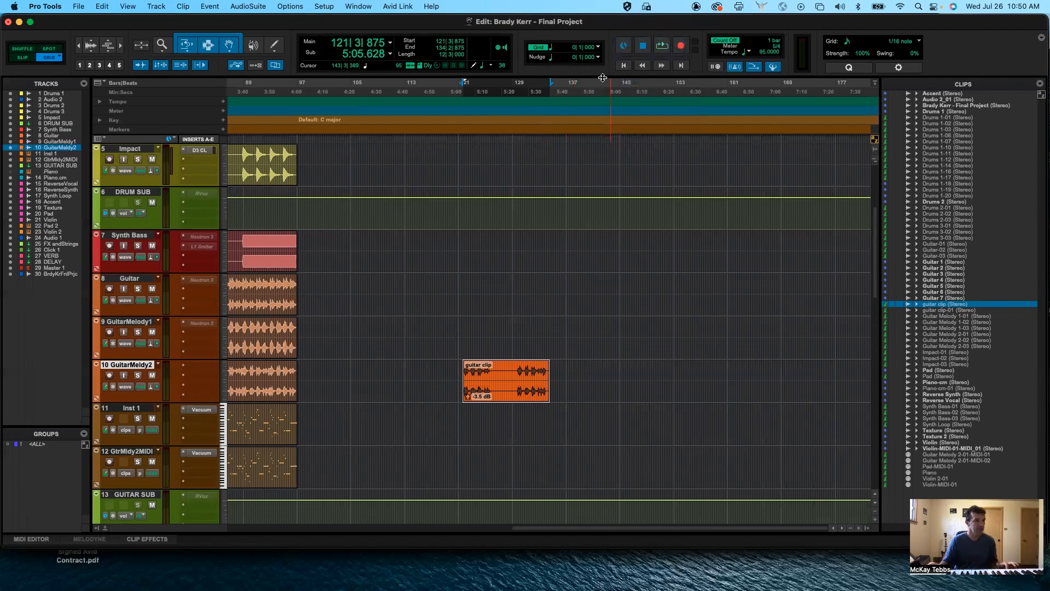
Step: Nudge the guitar clip on GuitarMeldy2 forward in quarter-note increments until it starts at 125|4|875
left_click(570, 372)
left_click(510, 394)
key("super+bracketright")
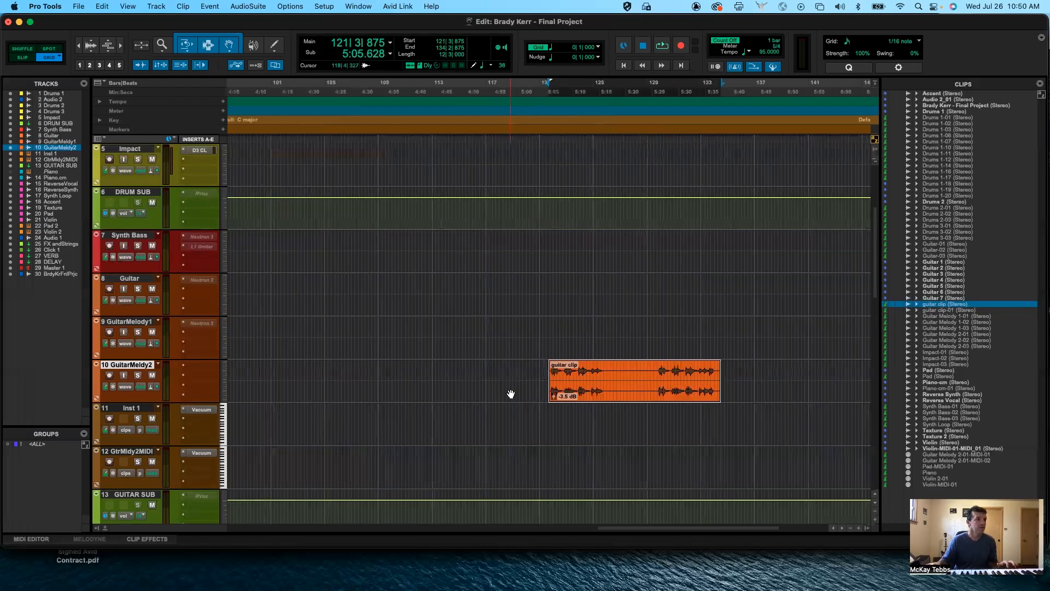
key("t")
key("t")
key("t")
scroll(511, 394, "right", 5)
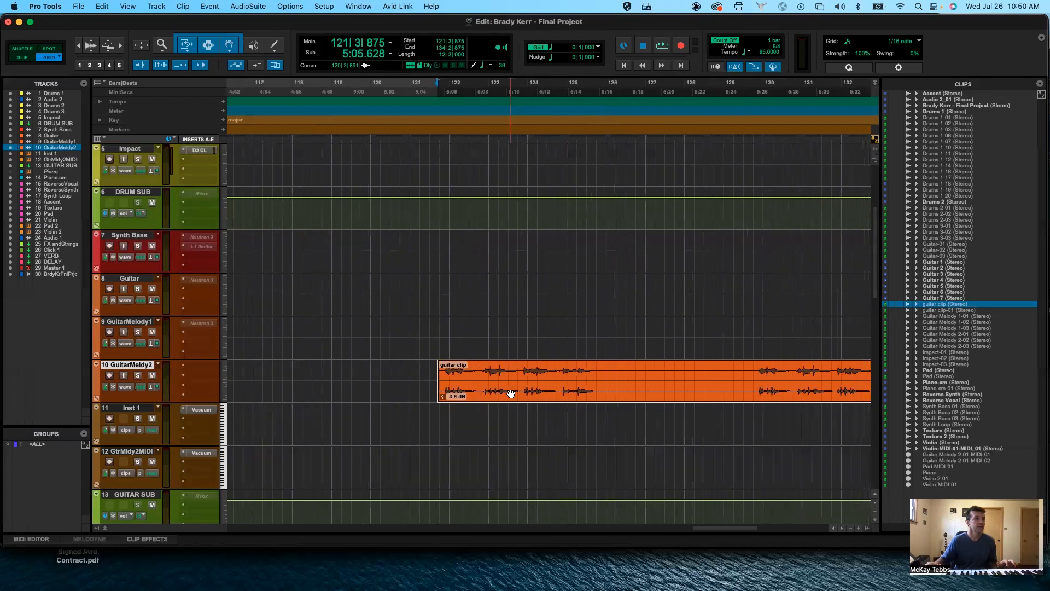
scroll(511, 394, "up", 1)
scroll(510, 394, "down", 2)
scroll(511, 394, "right", 5)
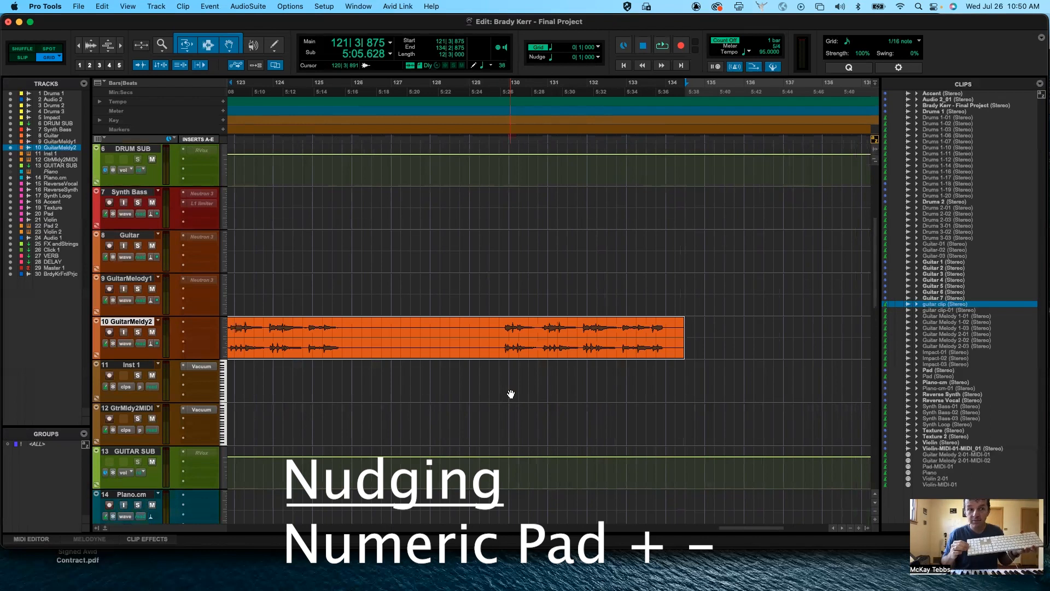
key("KP_Add")
key("KP_Add")
key("KP_Add")
key("KP_Add")
key("KP_Add")
key("KP_Add")
key("KP_Add")
key("KP_Add")
key("KP_Add")
key("KP_Add")
key("KP_Add")
key("KP_Add")
key("KP_Add")
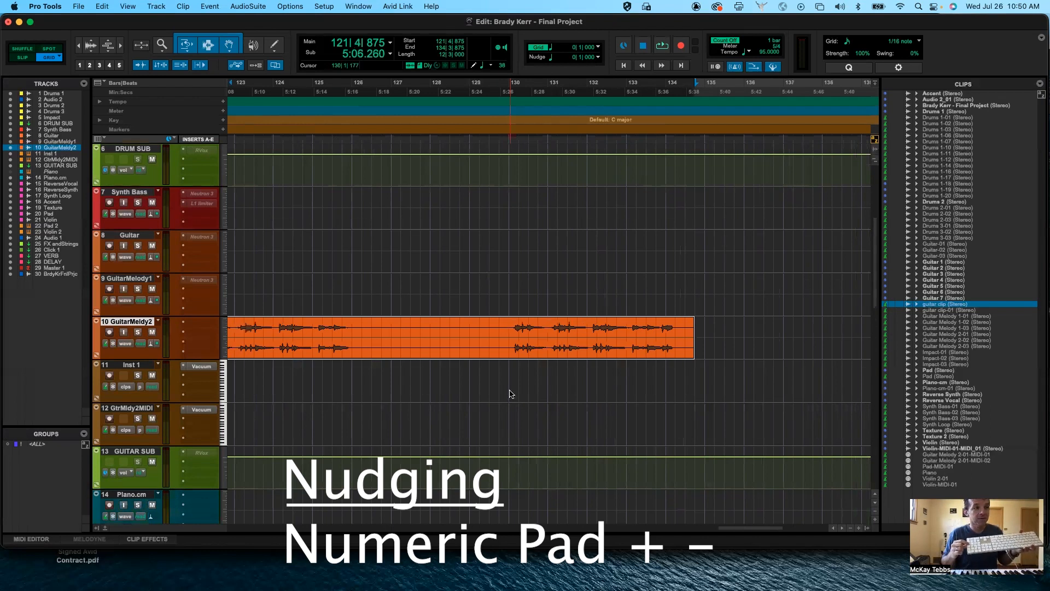
key("KP_Add")
key("KP_Add")
key("KP_Add")
key("KP_Add")
key("KP_Add")
key("KP_Add")
key("KP_Add")
key("KP_Add")
key("KP_Add")
key("KP_Add")
key("KP_Add")
key("KP_Add")
key("KP_Add")
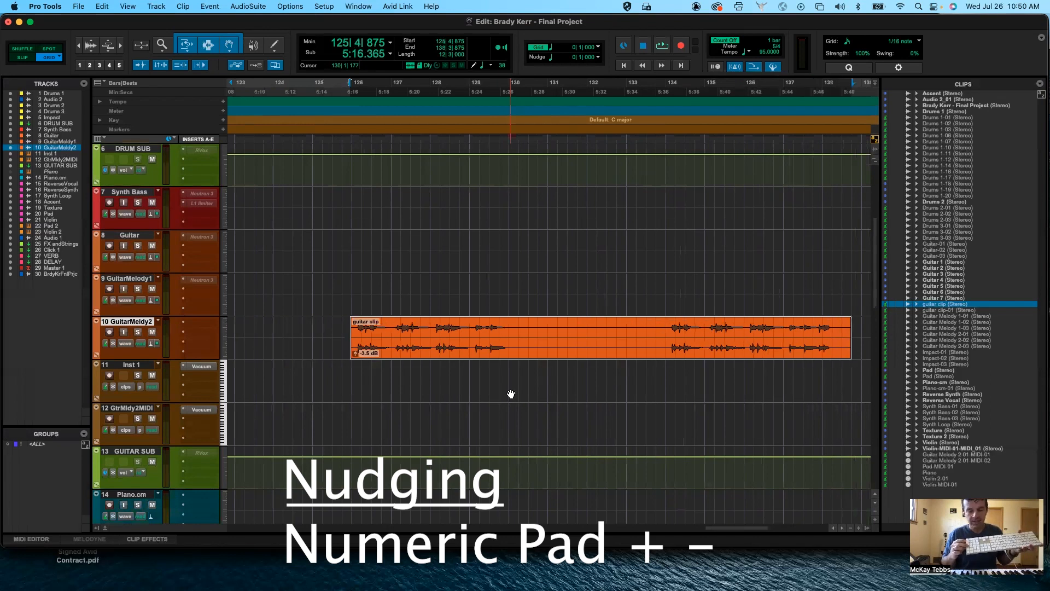
Step: Nudge the guitar clip backward in quarter-note increments until it starts at 123|4|875
key("KP_Subtract")
key("KP_Subtract")
key("KP_Subtract")
key("KP_Subtract")
key("KP_Subtract")
key("KP_Subtract")
key("KP_Subtract")
key("KP_Subtract")
key("KP_Subtract")
key("KP_Subtract")
key("KP_Subtract")
key("KP_Subtract")
key("KP_Subtract")
key("KP_Subtract")
key("KP_Subtract")
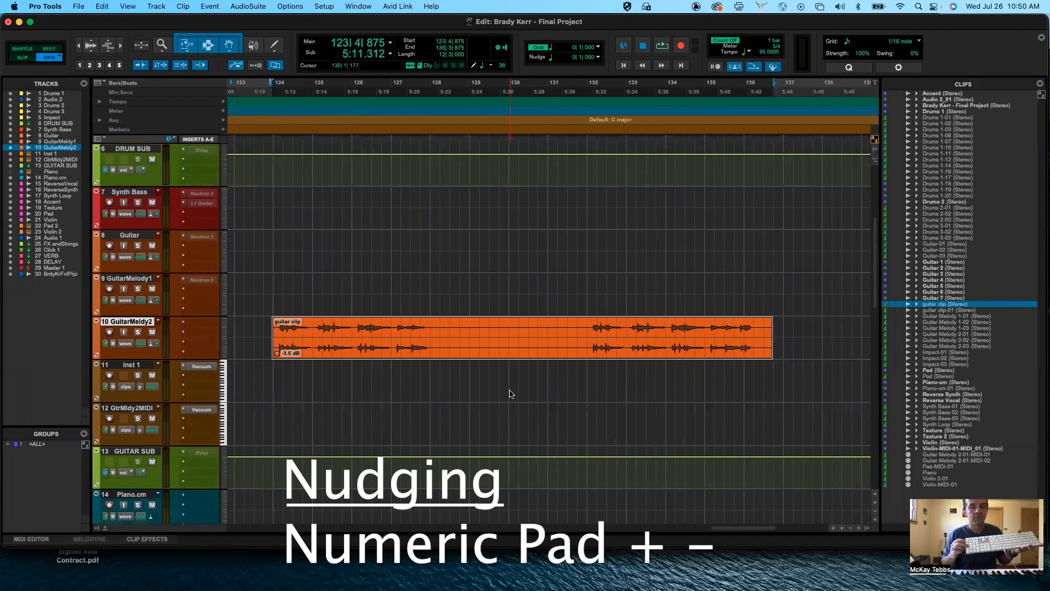
Step: Nudge the guitar clip back and forth by quarter notes, leaving it starting at 123|1|875
key("KP_Add")
key("KP_Add")
key("KP_Add")
key("KP_Add")
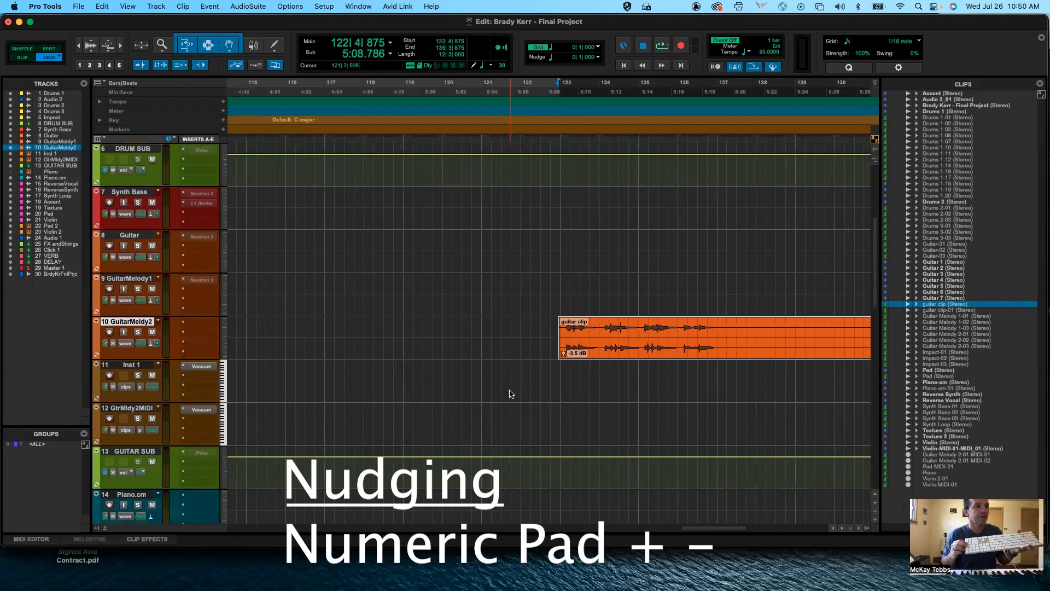
key("KP_Subtract")
key("KP_Subtract")
key("KP_Subtract")
key("KP_Subtract")
key("KP_Subtract")
key("KP_Subtract")
key("KP_Subtract")
key("KP_Subtract")
key("KP_Subtract")
key("KP_Subtract")
key("KP_Add")
key("KP_Add")
key("KP_Add")
key("KP_Add")
key("KP_Add")
key("KP_Add")
key("KP_Add")
key("KP_Add")
key("KP_Subtract")
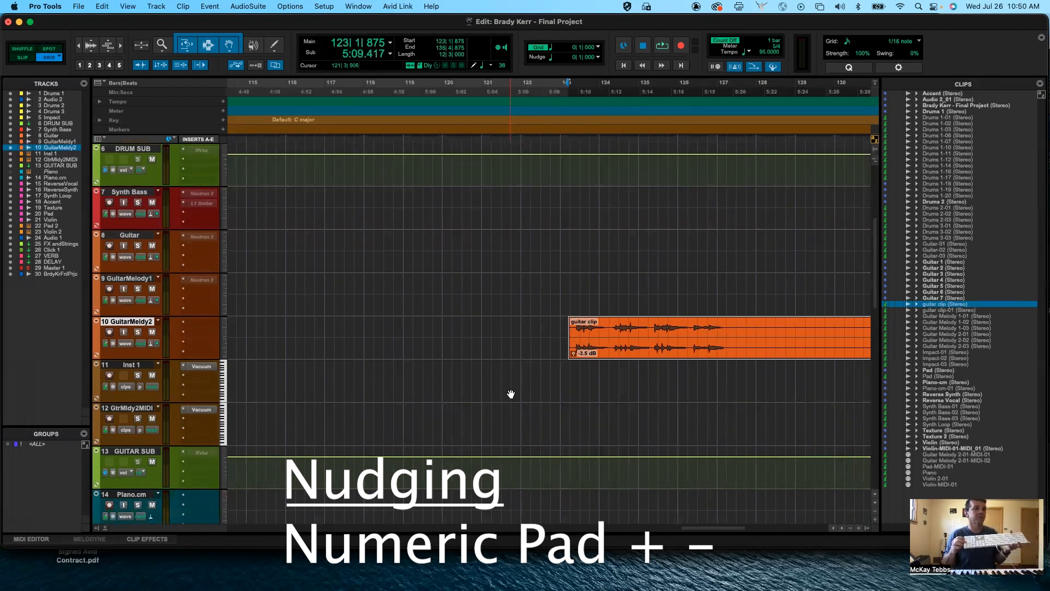
Step: Undo the most recent nudges of the guitar clip
key("super+z")
key("super+z")
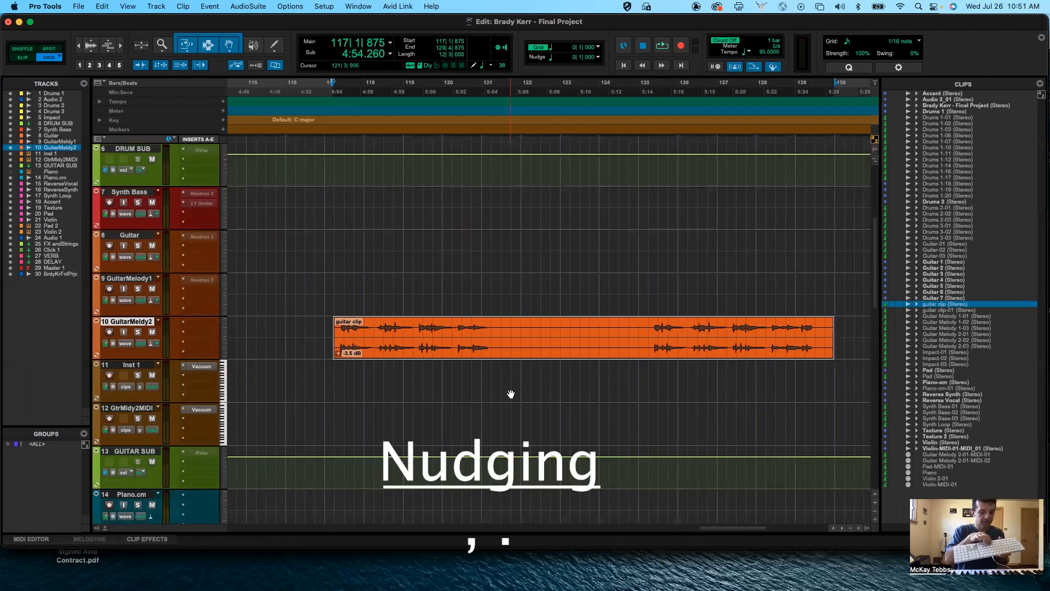
Step: Nudge the guitar clip on GuitarMeldy2 forward in quarter-note increments until it starts at 118|1|875
key("period")
key("period")
key("period")
key("period")
key("period")
key("period")
key("period")
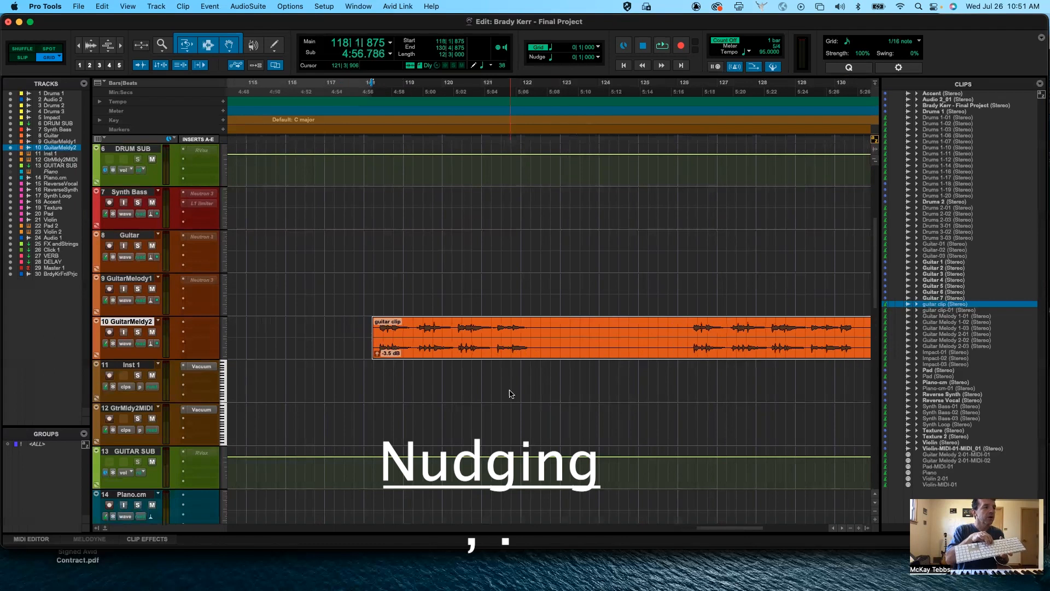
Step: Nudge the guitar clip backward in quarter-note increments until it starts at 116|4|875
key("comma")
key("comma")
key("comma")
key("comma")
key("comma")
key("comma")
key("comma")
key("comma")
key("comma")
key("comma")
key("comma")
key("comma")
key("comma")
key("comma")
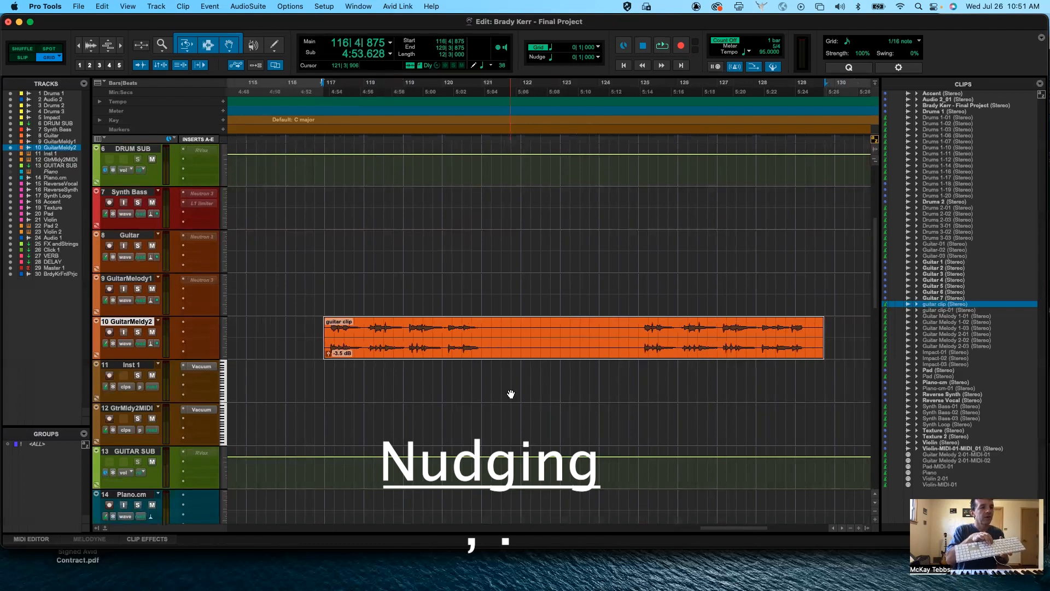
Step: Nudge the guitar clip forward in quarter-note increments until it starts at 117|1|875
key("period")
key("period")
key("period")
key("period")
key("period")
key("period")
key("period")
key("period")
key("period")
key("period")
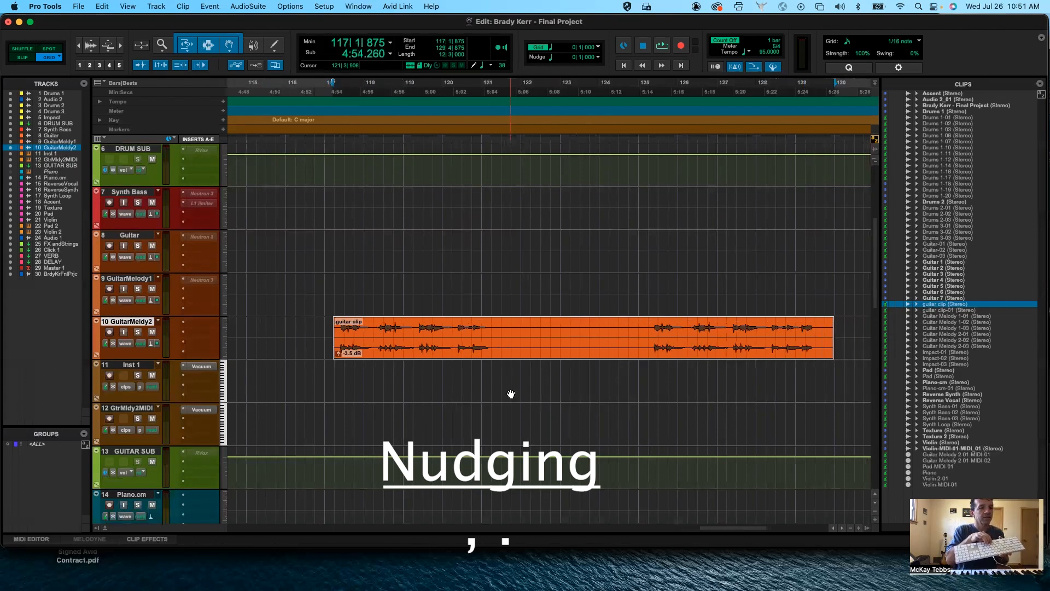
Step: Nudge the guitar clip backward in quarter-note increments until it starts at 114|4|875
key("comma")
key("comma")
key("comma")
key("comma")
key("comma")
key("comma")
key("comma")
key("comma")
key("comma")
key("comma")
key("comma")
key("comma")
key("comma")
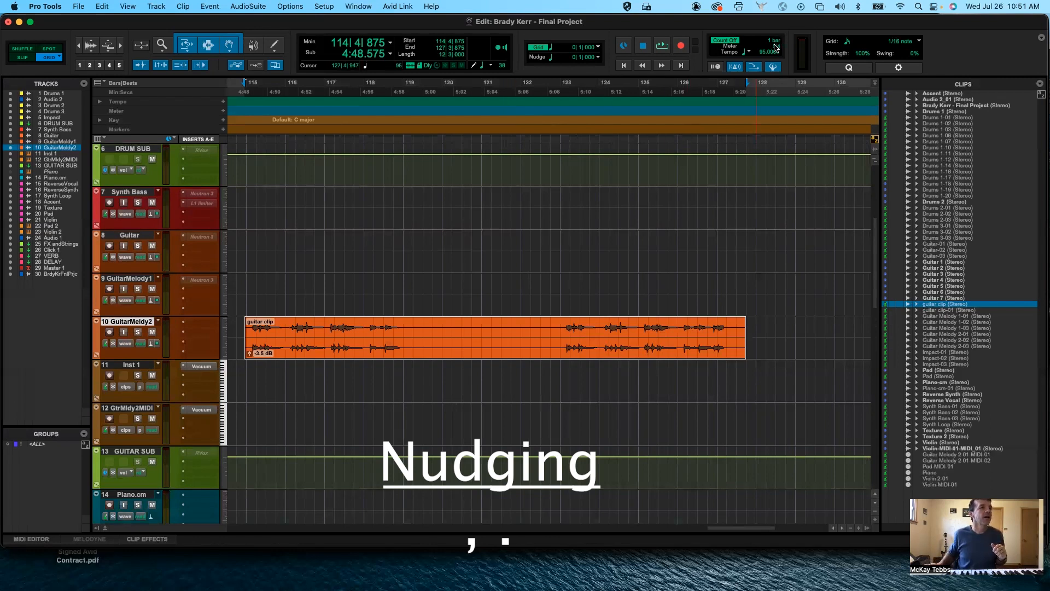
Step: Set the nudge value to a 1/16 note and nudge the guitar clip forward until it starts at 115|1|635
left_click(598, 58)
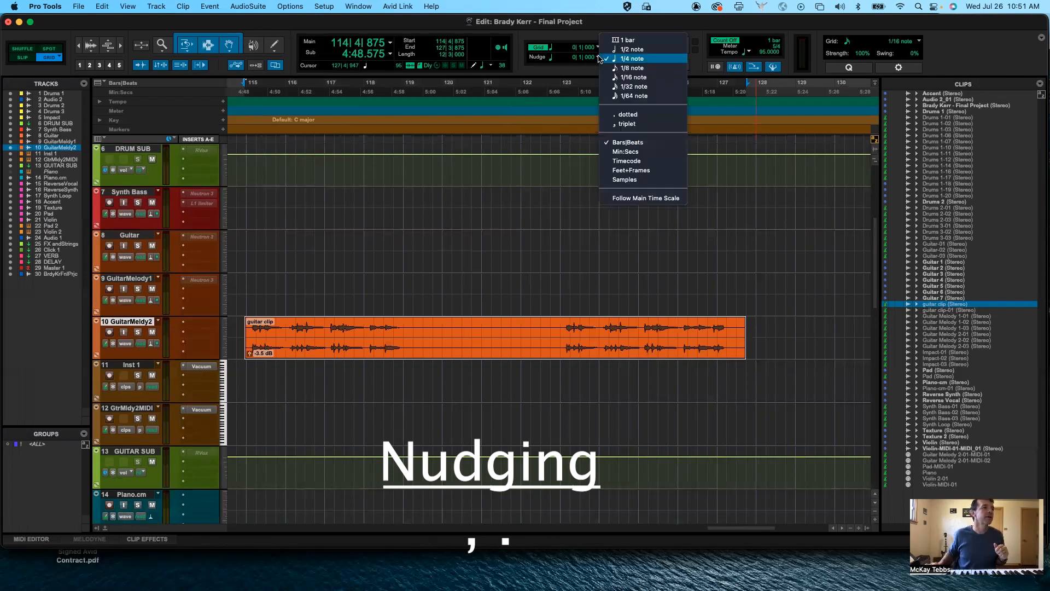
left_click(626, 78)
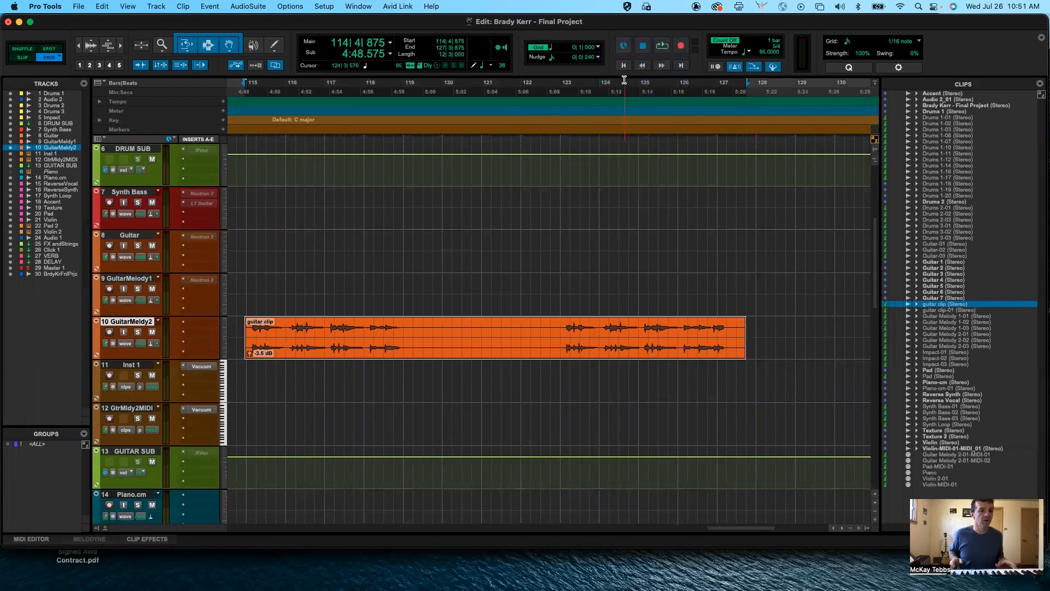
key("period")
key("period")
key("period")
key("period")
key("period")
key("period")
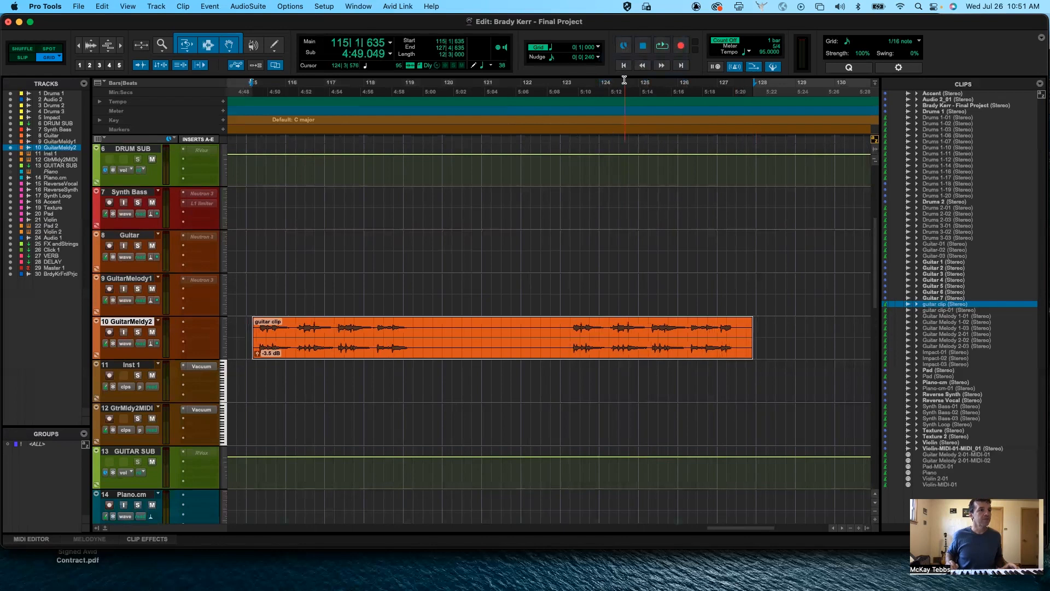
Step: Nudge the guitar clip forward and backward by sixteenth notes, leaving it starting at 115|1|395
key("period")
key("period")
key("comma")
key("comma")
key("comma")
key("comma")
key("comma")
key("comma")
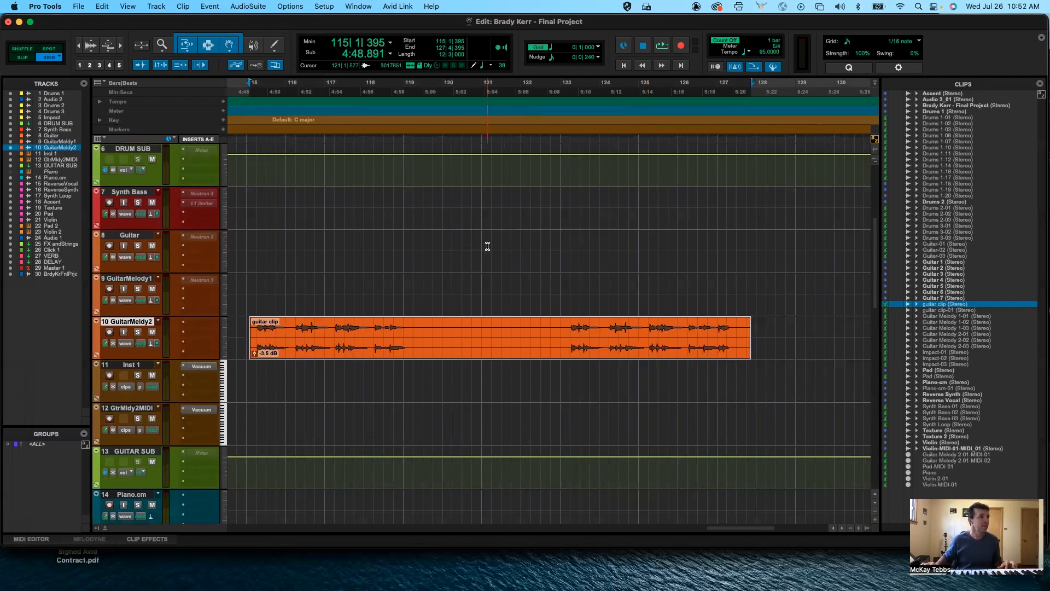
Step: Return the insertion point to the session start and select the Drums 3 track
key("super+bracketleft")
key("super+bracketleft")
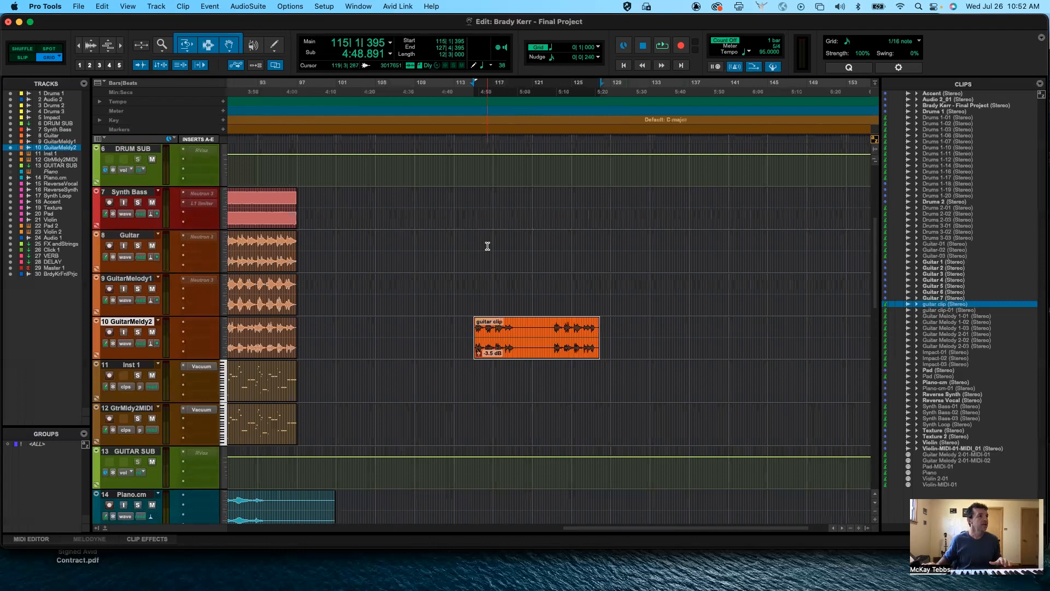
key("r")
scroll(488, 247, "left", 6)
scroll(488, 246, "up", 2)
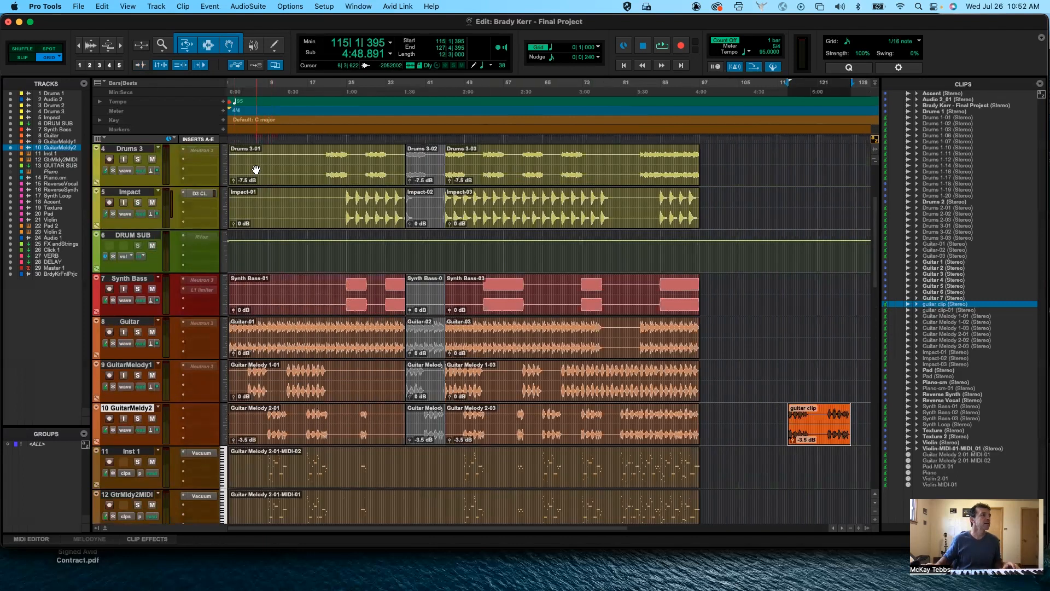
key("Return")
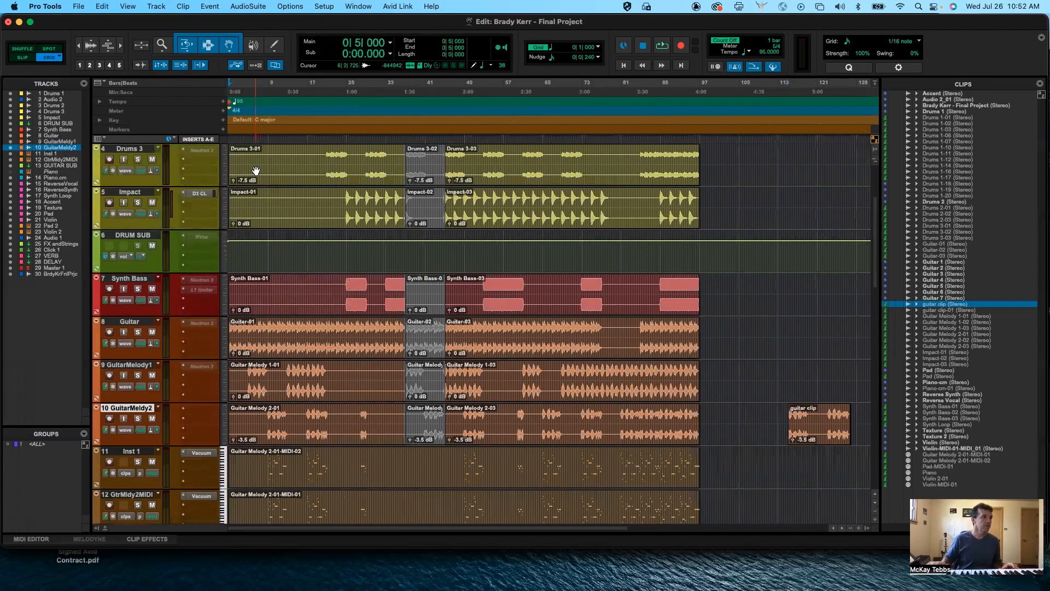
left_click(134, 149)
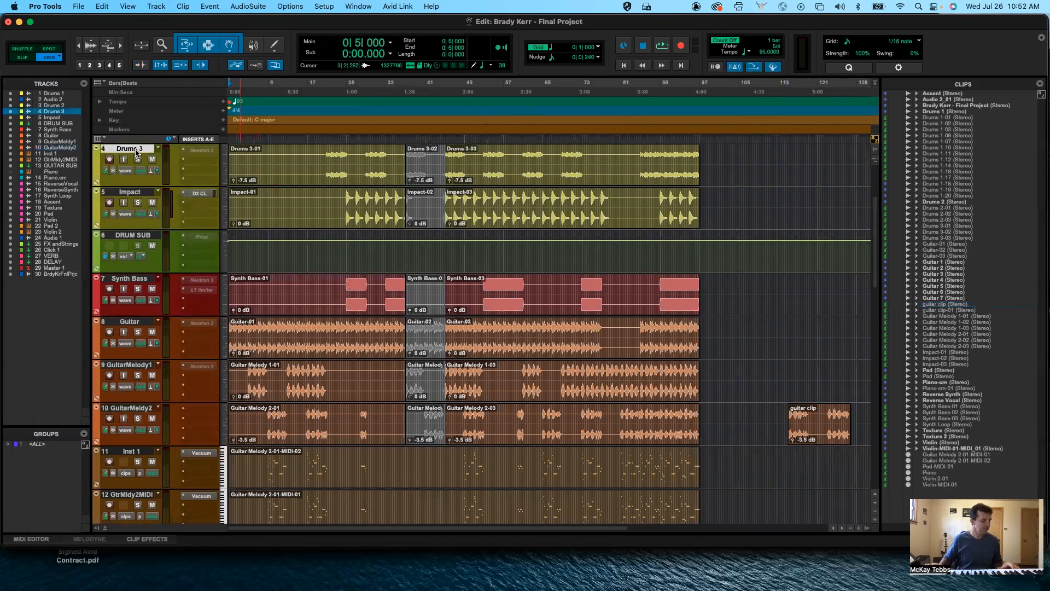
Step: Step the insertion point forward through the Drums 3 track, including 1|1|000, and return it to the session start
key("Tab")
key("Tab")
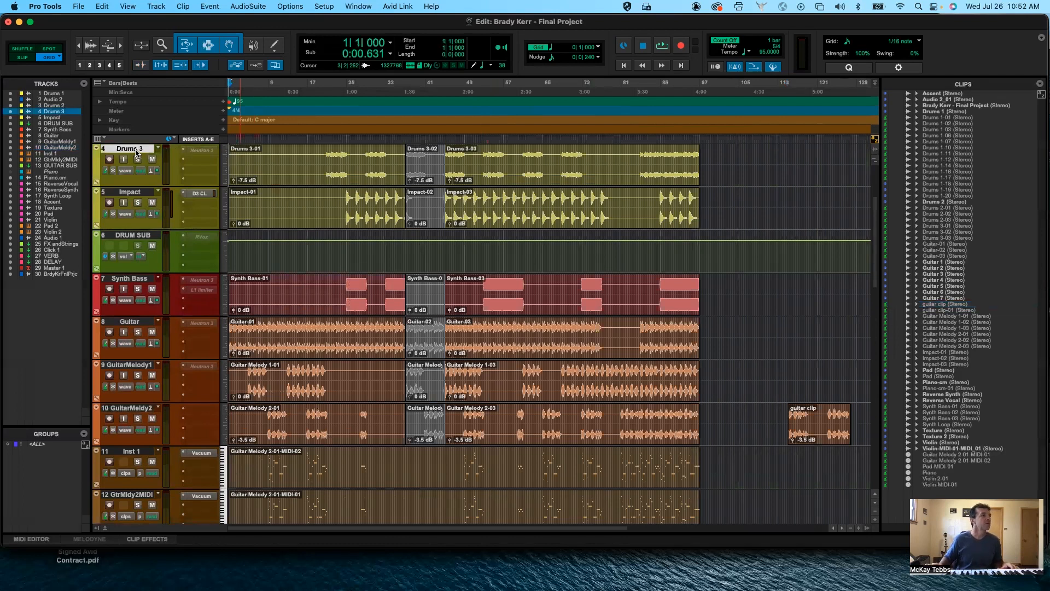
key("Tab")
key("Tab")
key("Return")
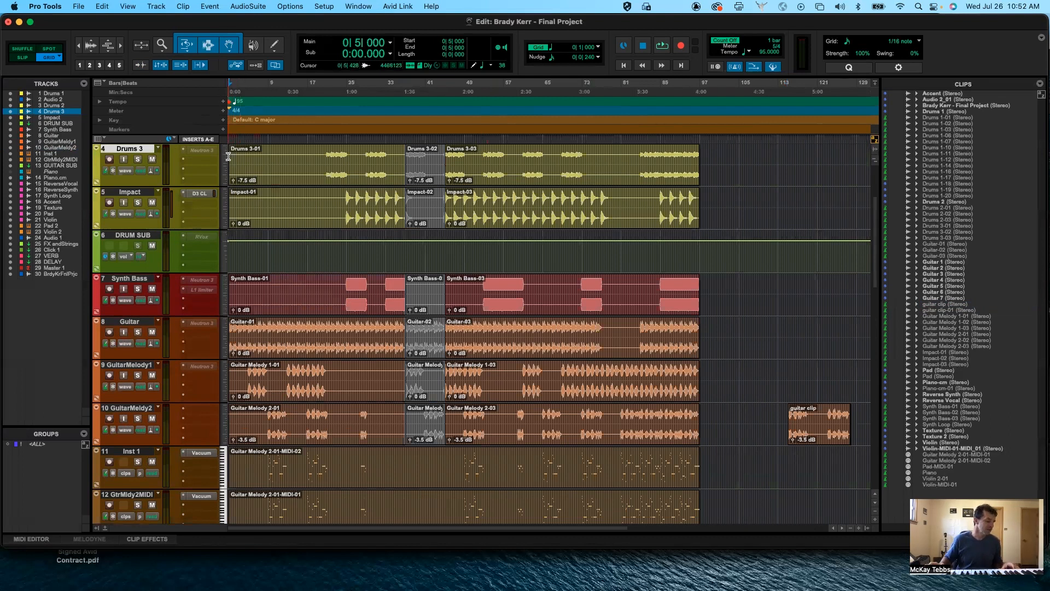
Step: Step through the Drums 3 clip boundaries at 37|1|000, 45|1|000 and 97|1|000, and return the insertion point to the session start
key("Tab")
key("Tab")
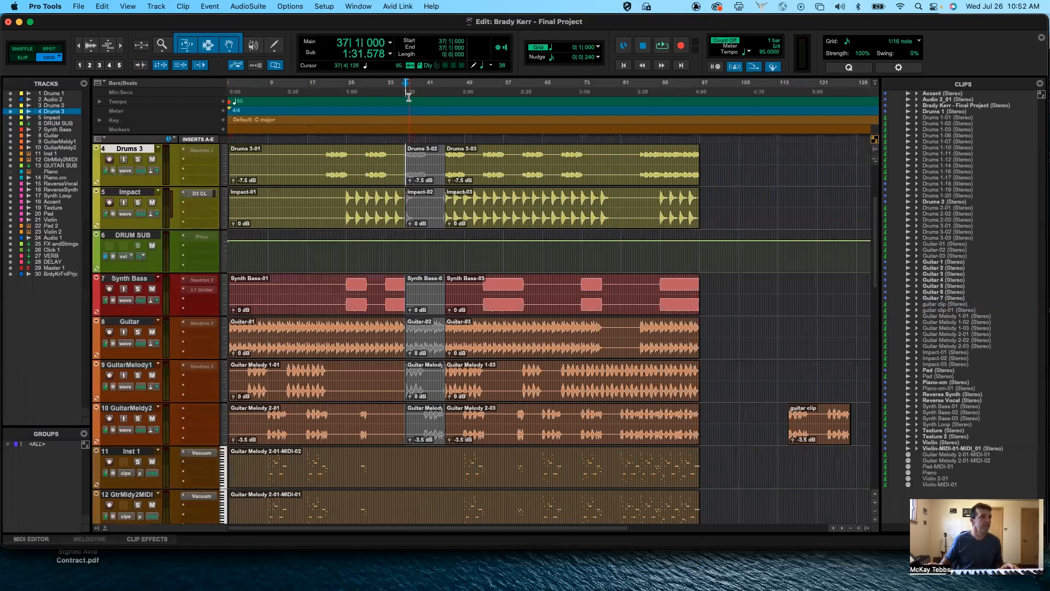
key("Tab")
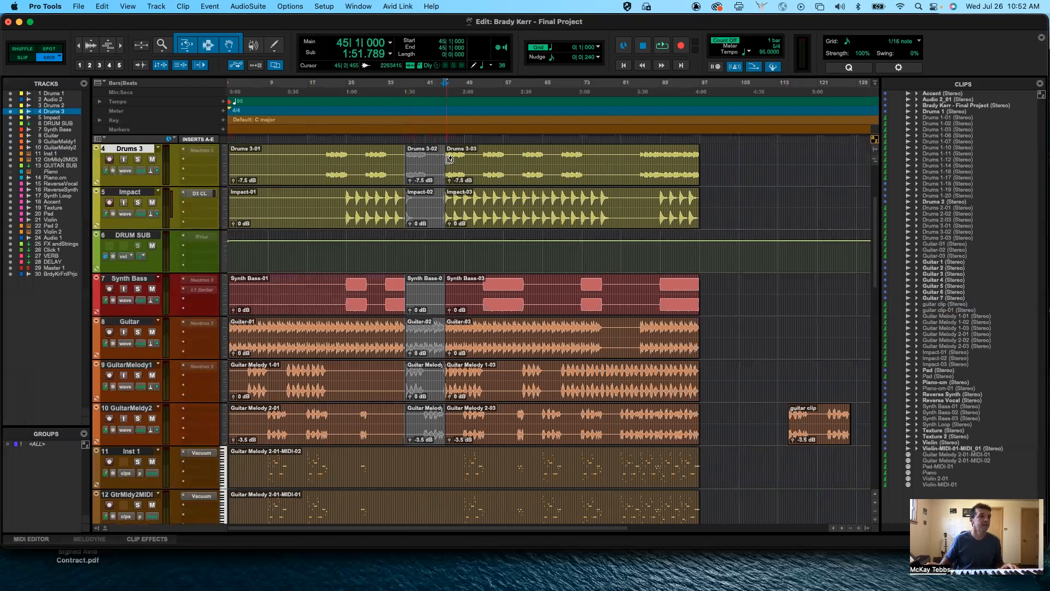
key("Tab")
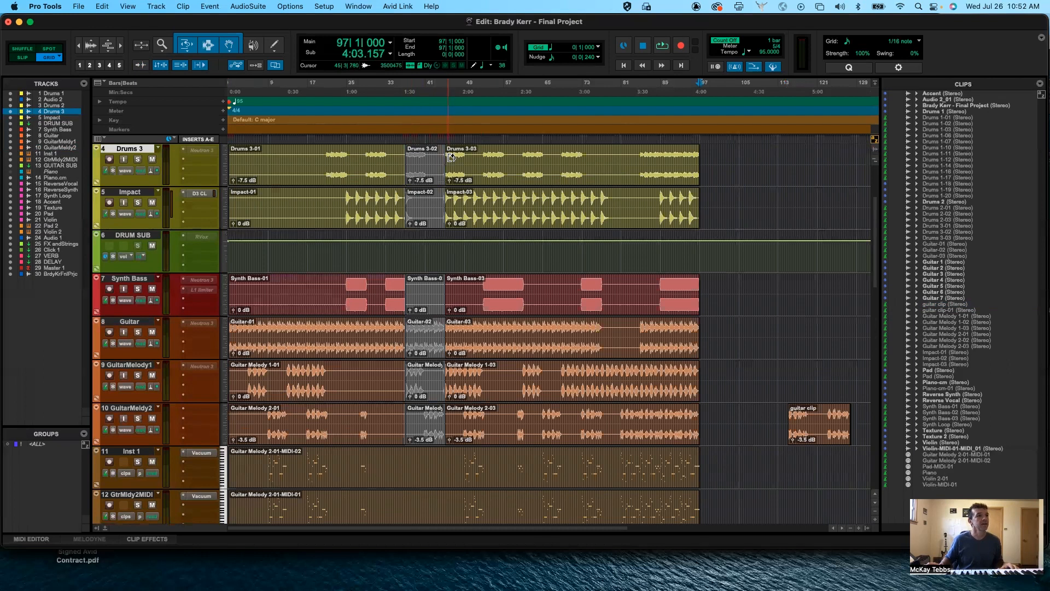
scroll(449, 157, "down", 5)
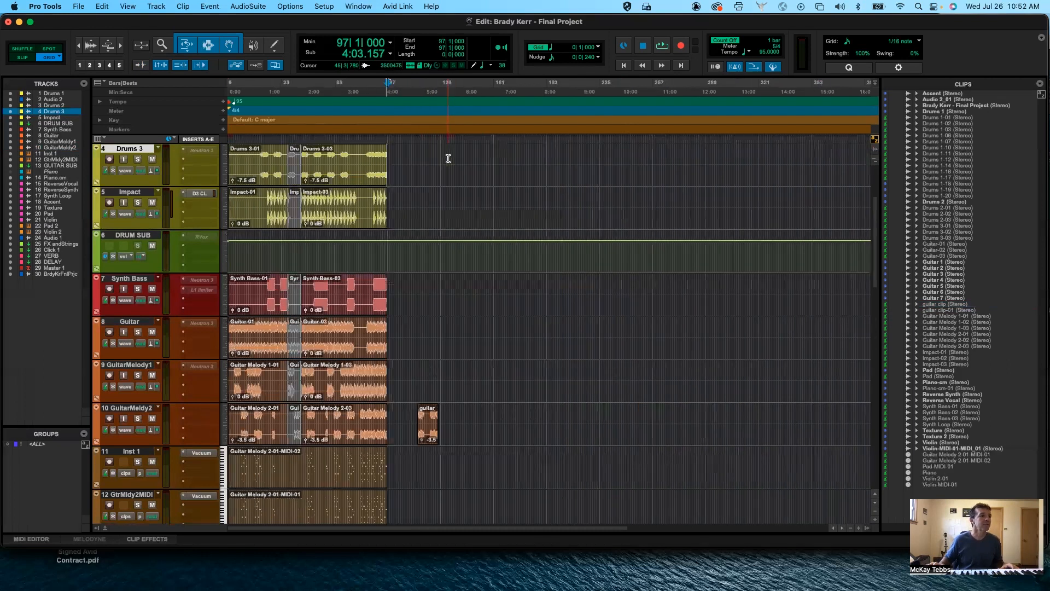
scroll(448, 158, "up", 1)
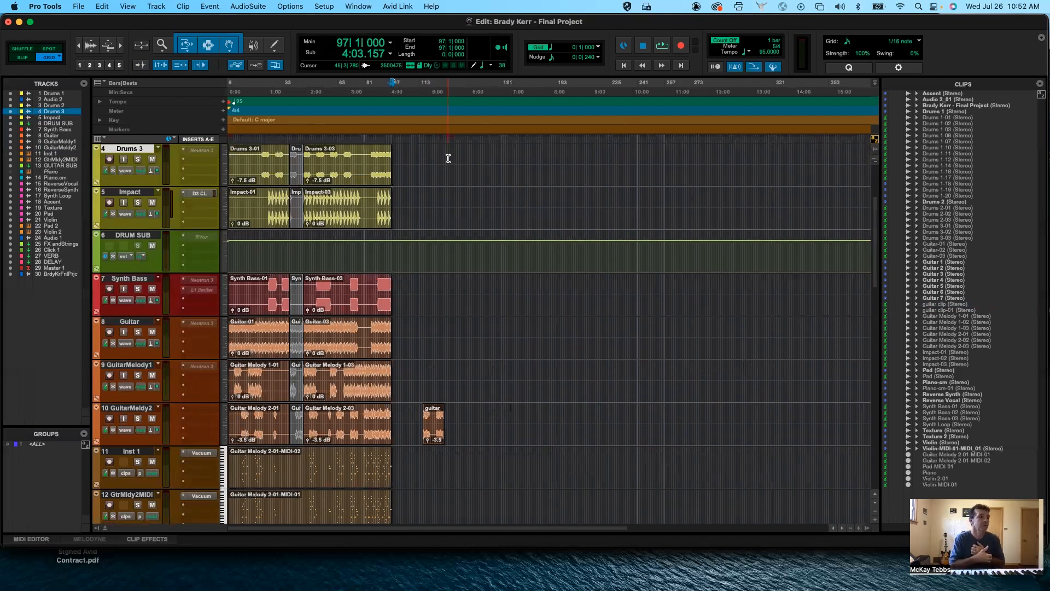
key("Return")
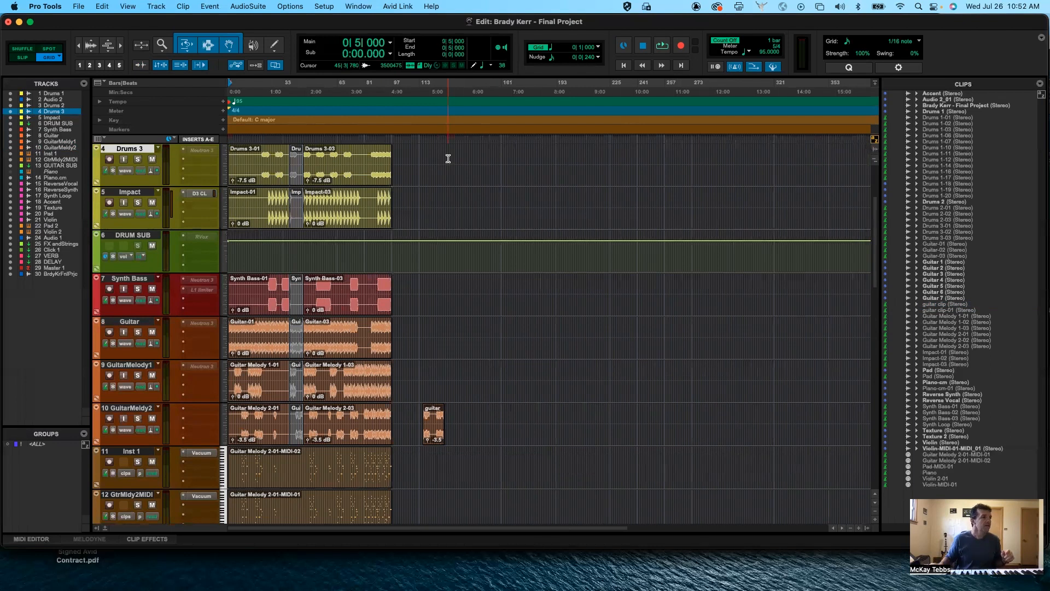
Step: Place the insertion point on the Impact track at 24|3|000, just before the first hit, and enable Tab to Transients
left_click(143, 67)
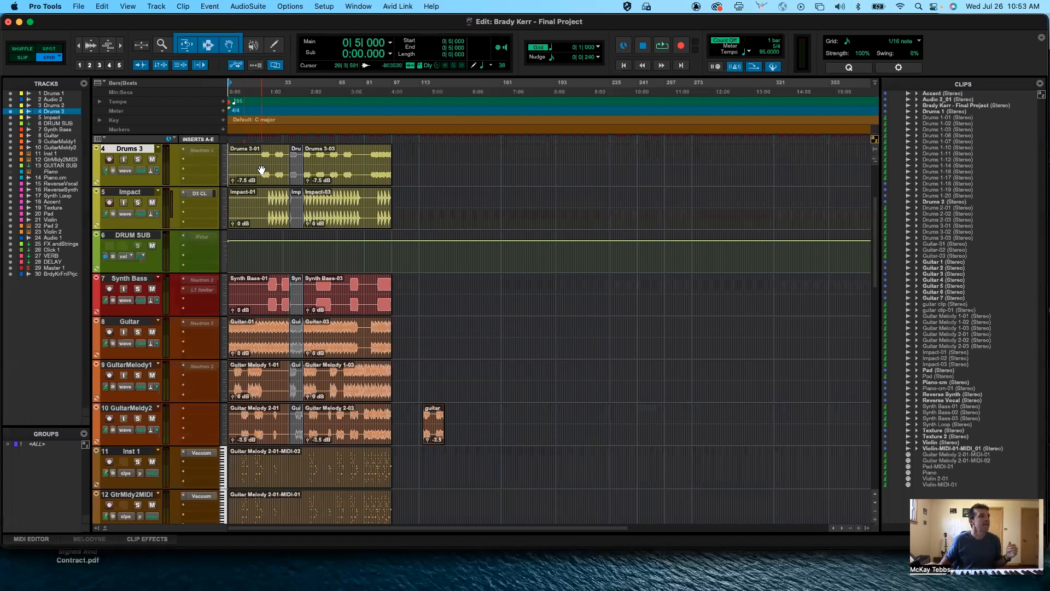
key("t")
key("t")
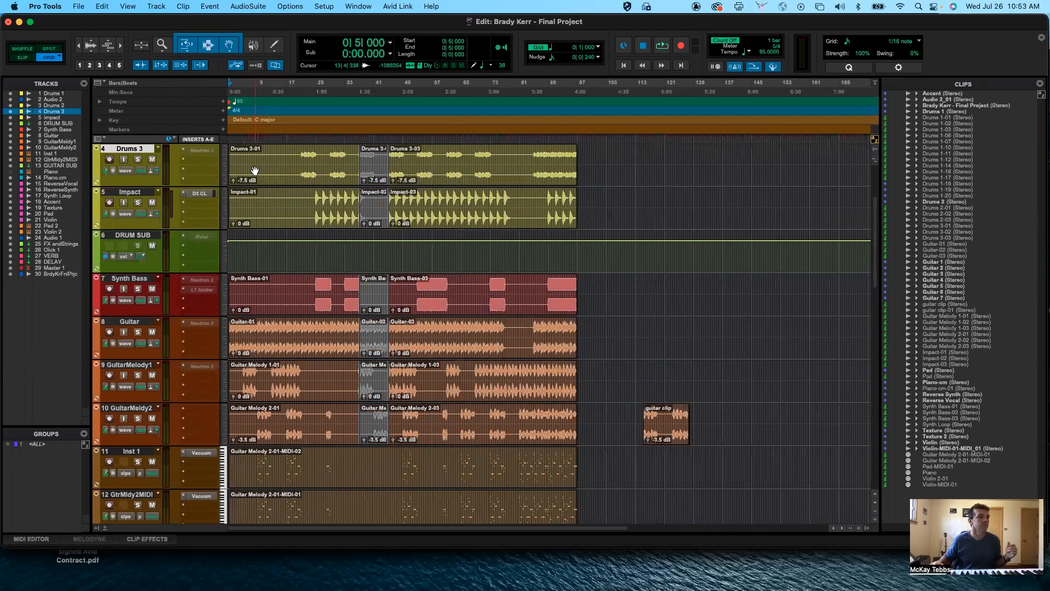
key("t")
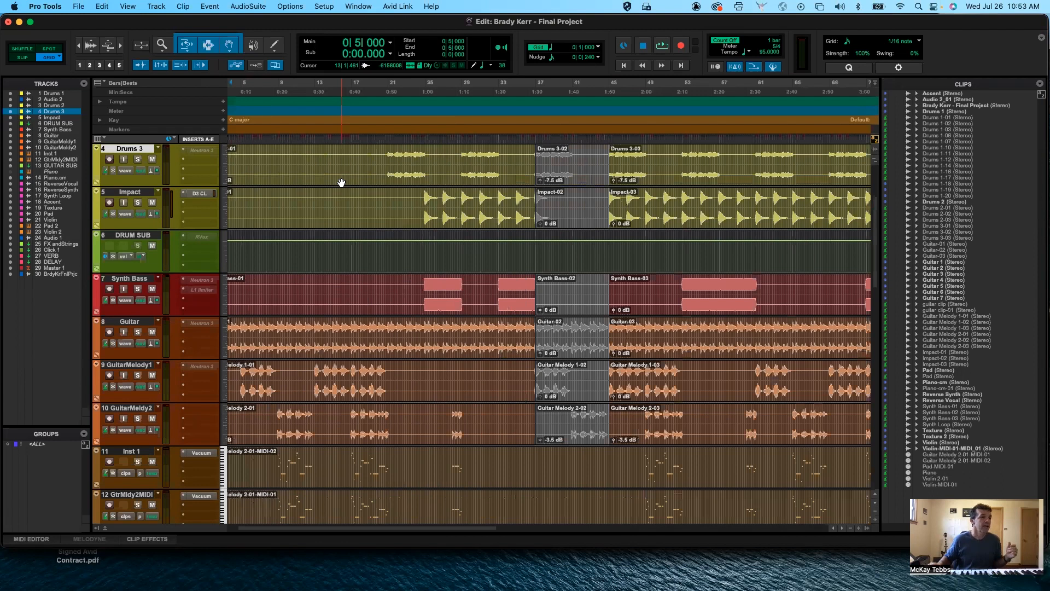
scroll(340, 182, "down", 2)
scroll(340, 182, "right", 3)
left_click(333, 162)
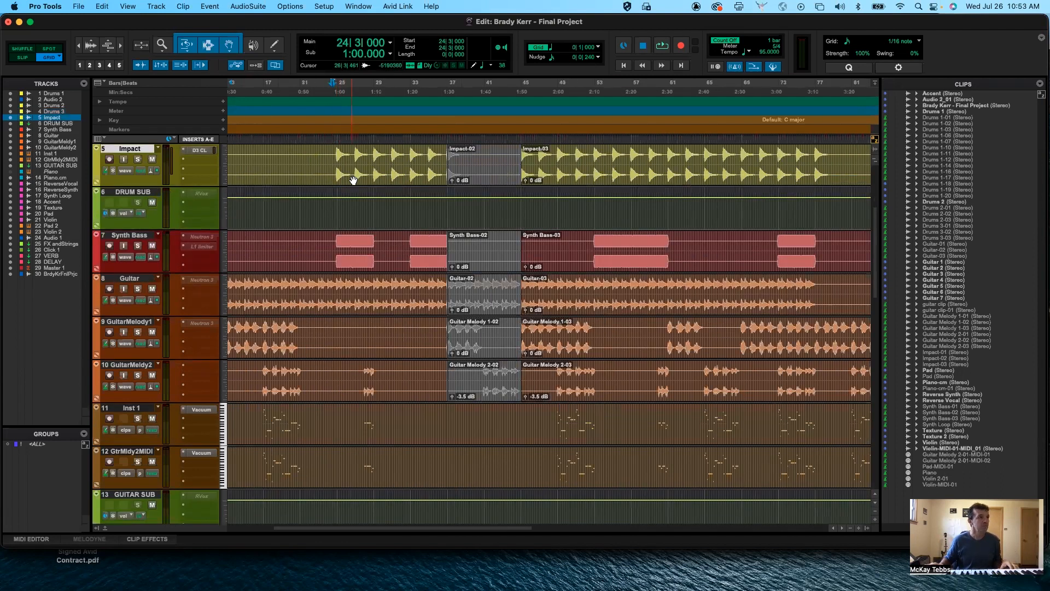
left_click(143, 67)
Step: Step the insertion point forward through the Impact track's transients to 31|1|199
key("Tab")
key("Tab")
key("Tab")
key("Tab")
key("Tab")
key("Tab")
key("Tab")
key("Tab")
key("Tab")
key("Tab")
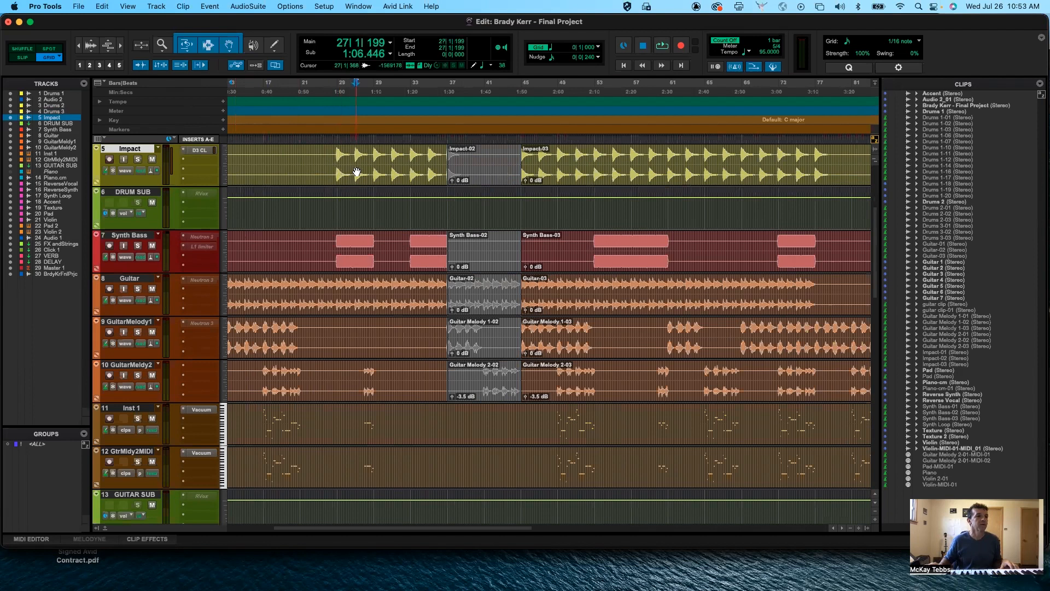
key("Tab")
key("Tab")
key("Tab")
key("Tab")
key("Tab")
key("Tab")
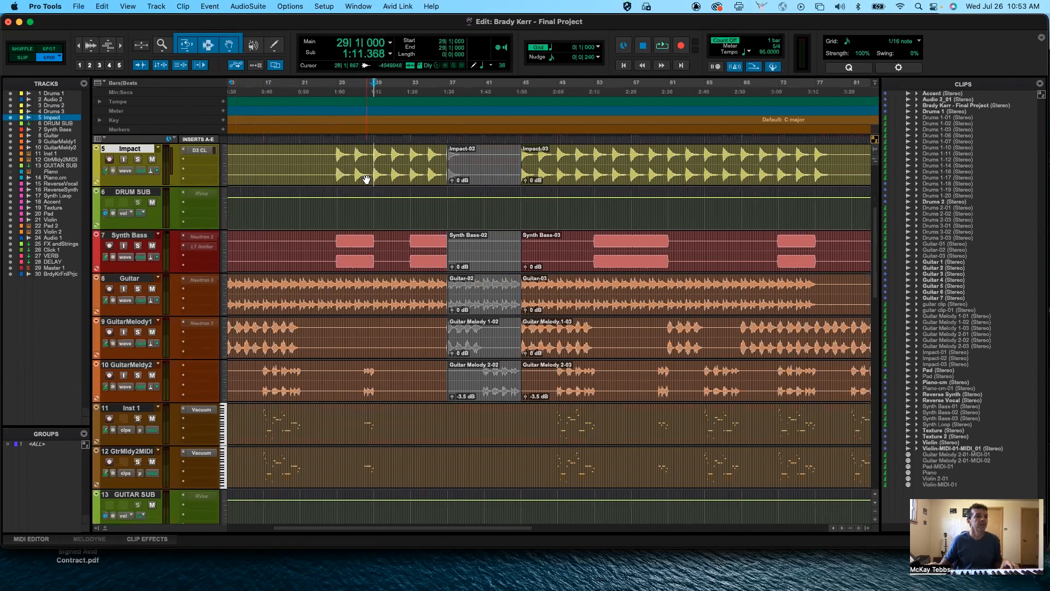
key("Tab")
key("Tab")
key("Tab")
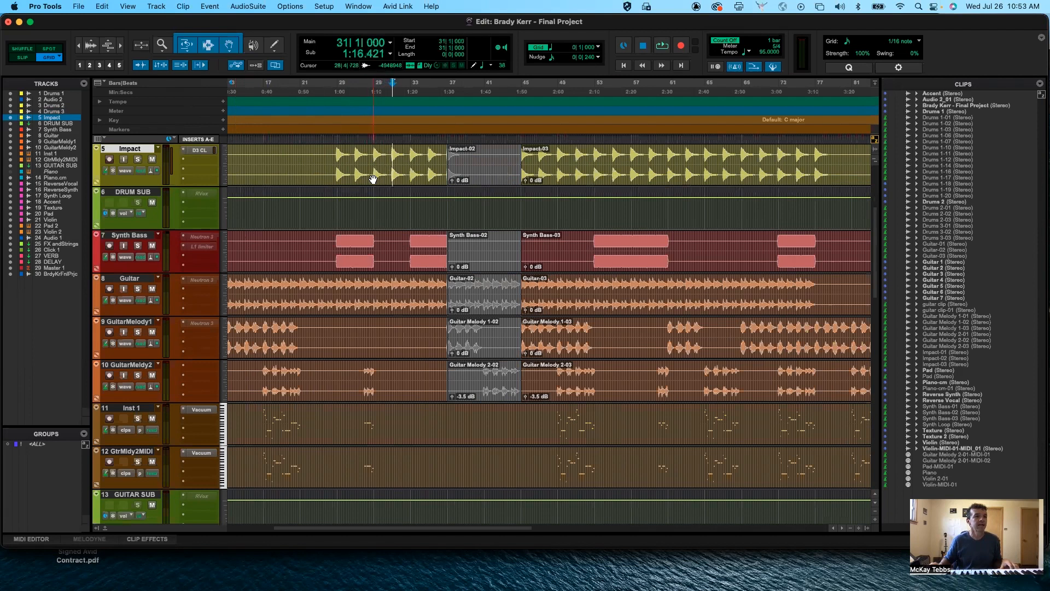
Step: Advance the insertion point through the next Impact transients to 33|1|199
scroll(372, 179, "up", 1)
scroll(373, 180, "right", 3)
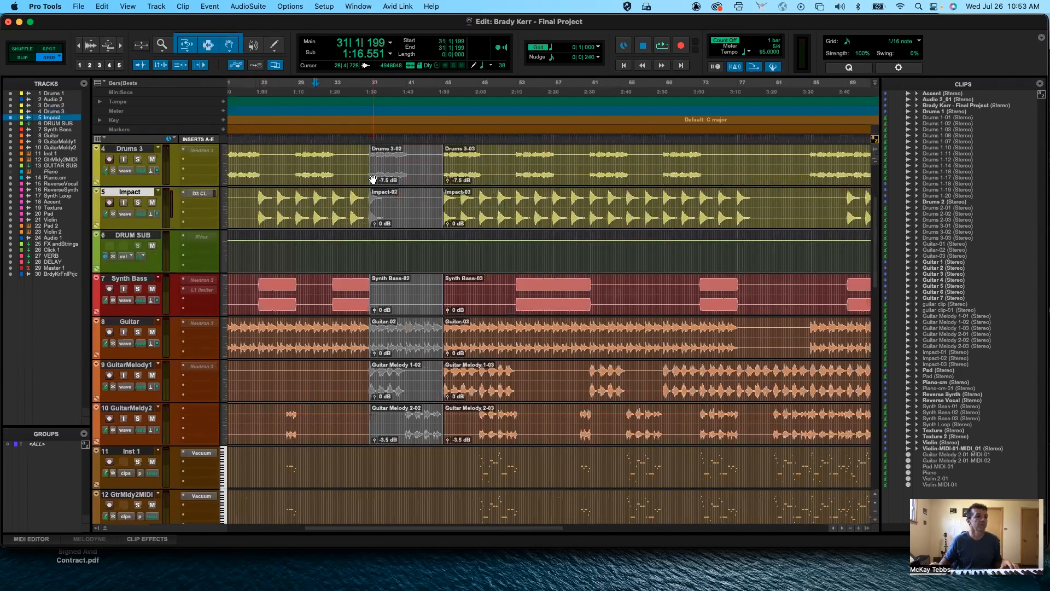
scroll(373, 179, "left", 1)
scroll(373, 180, "down", 2)
scroll(372, 179, "up", 1)
key("Tab")
key("Tab")
key("Tab")
key("Tab")
key("Tab")
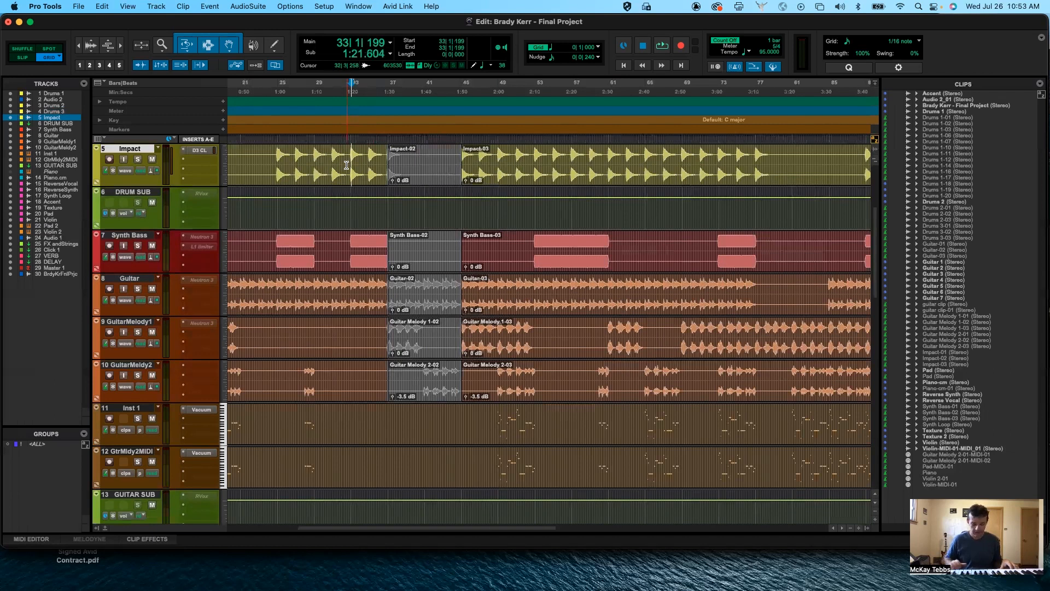
Step: Step the insertion point back through the transients and separate the Impact clip at 33|1|000
key("alt+Tab")
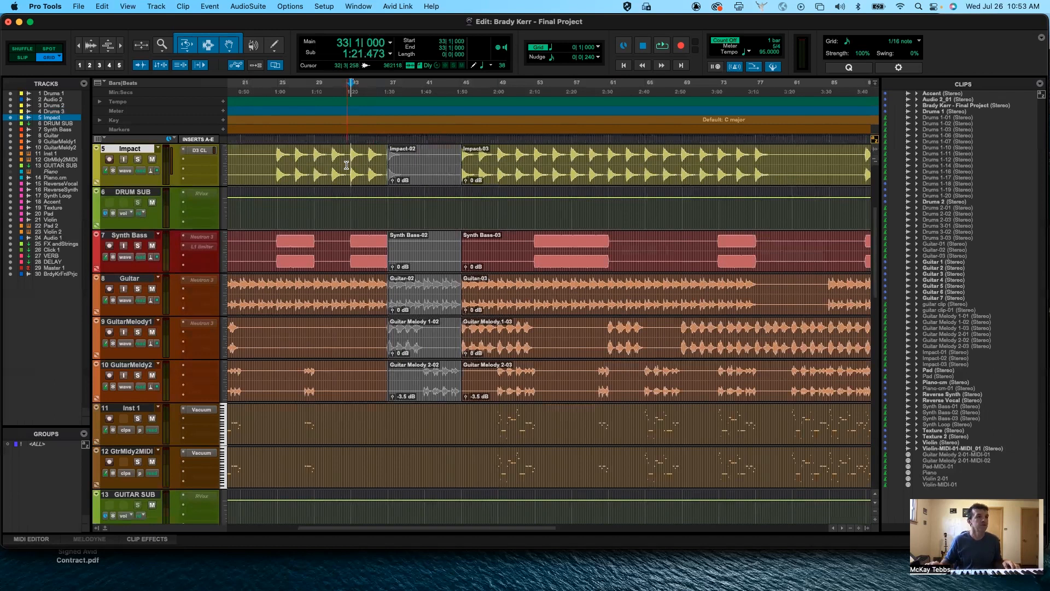
key("alt+Tab")
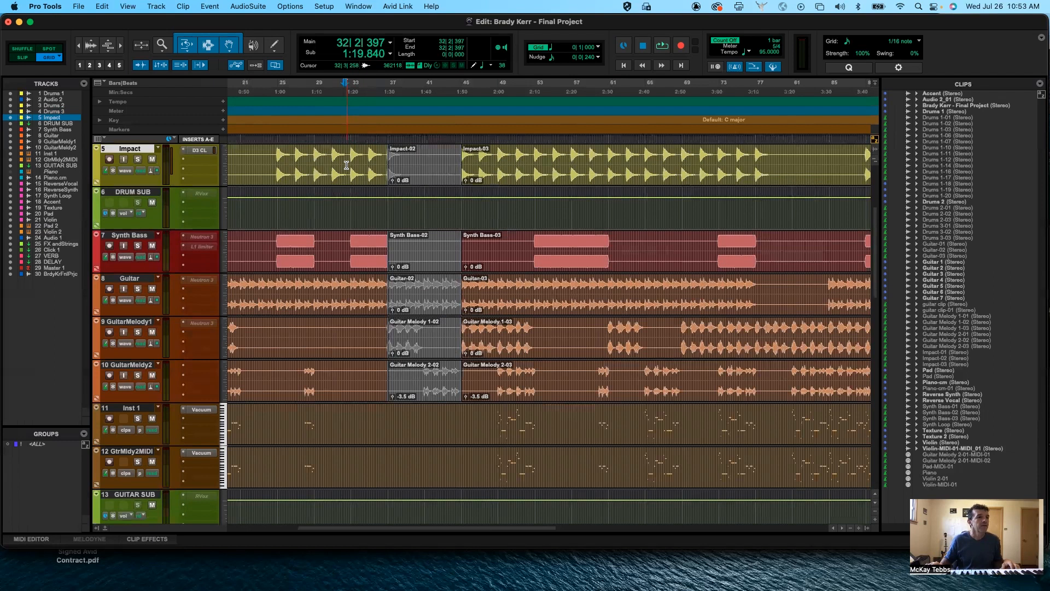
key("Tab")
key("super+e")
Step: Separate the Impact clip at the transient at 34|2|397 and select the isolated hit that starts at 33|1|000
key("Tab")
key("Tab")
key("Tab")
key("Tab")
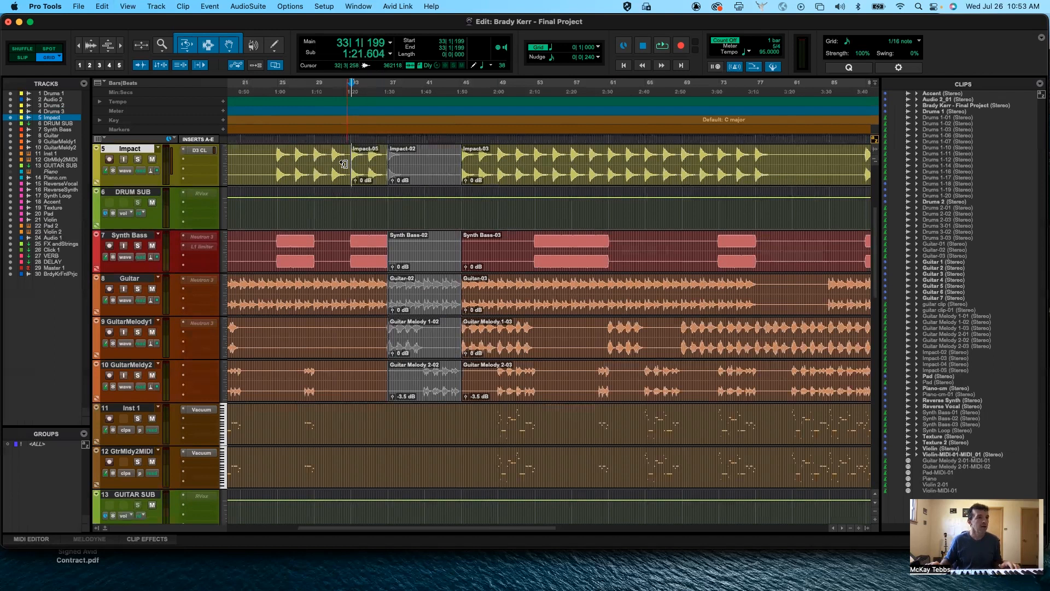
key("Tab")
key("Tab")
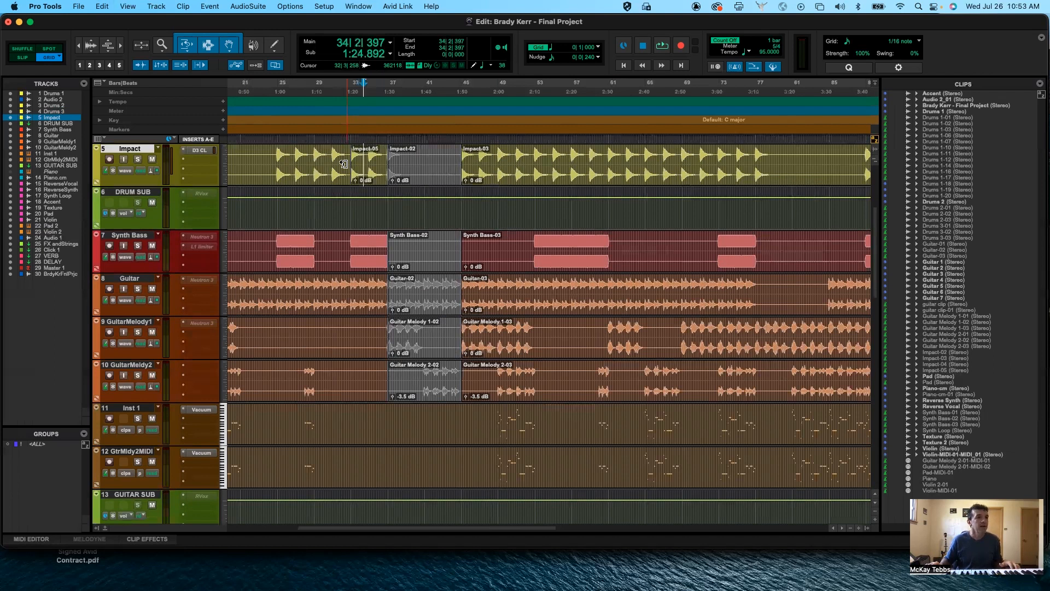
key("alt+Tab")
key("super+e")
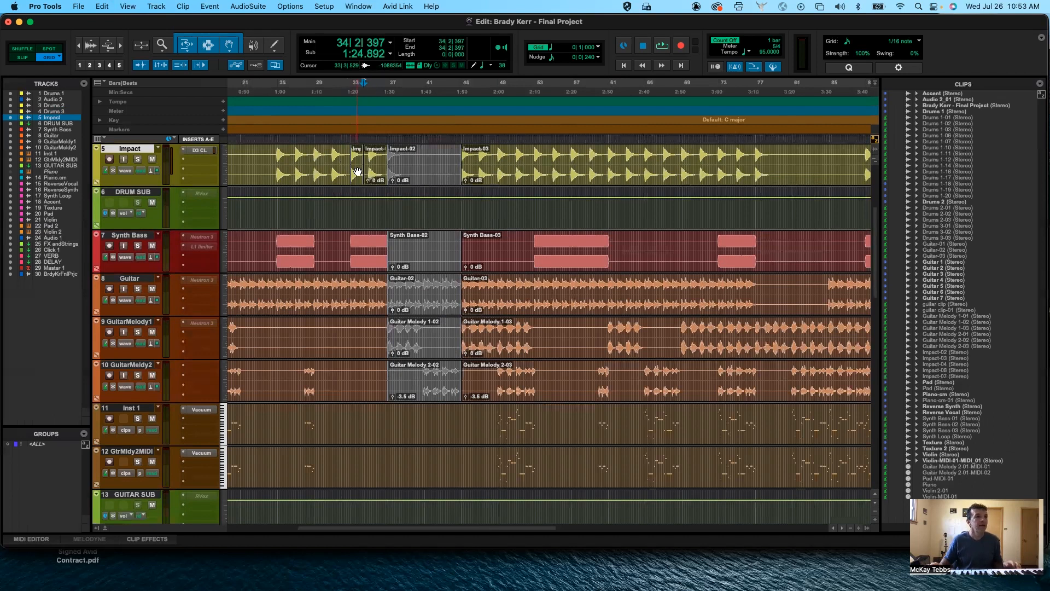
left_click(358, 172)
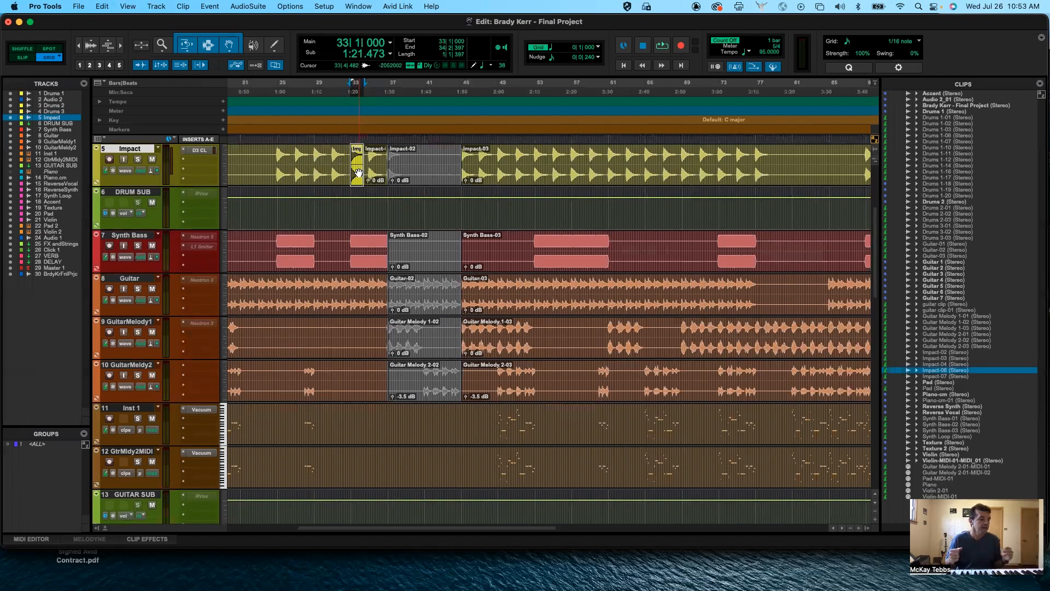
Step: Undo the Impact clip separations and advance the insertion point through the Impact track's transients to 33|4|857
key("super+z")
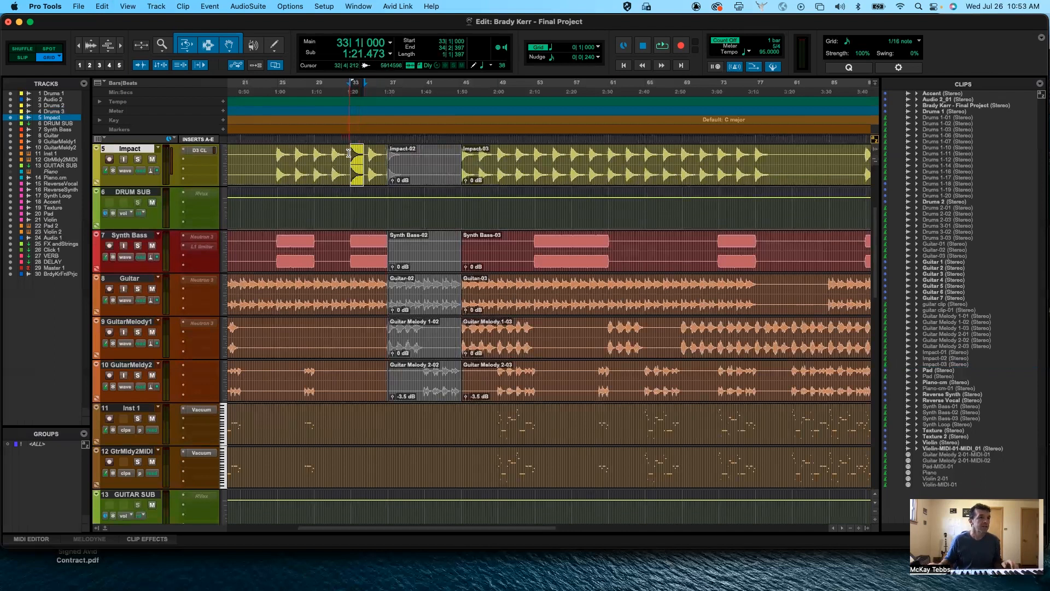
left_click(348, 153)
key("Tab")
key("Tab")
key("Tab")
key("Tab")
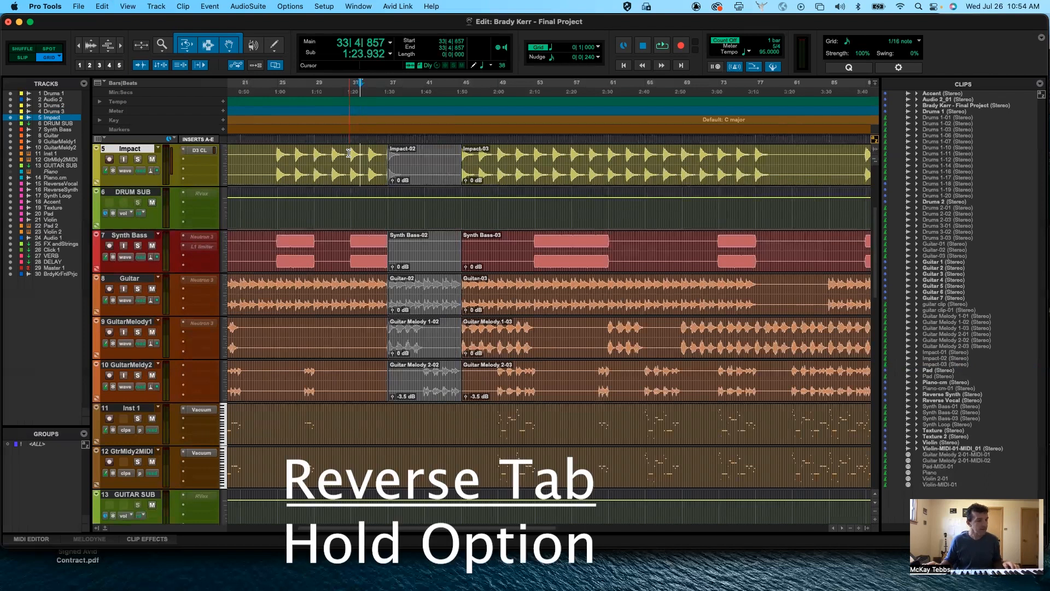
Step: Step the insertion point backward through the Impact track's transients to 29|1|477
key("alt+Tab")
key("alt+Tab")
key("alt+Tab")
key("alt+Tab")
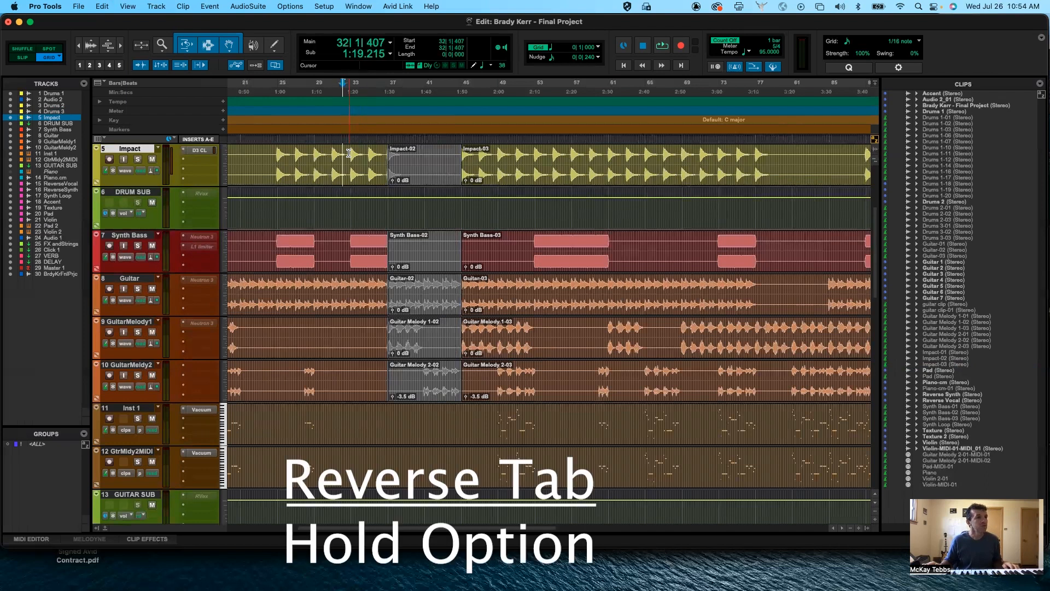
key("alt+Tab")
key("alt+Tab")
key("alt+Tab")
key("alt+Tab")
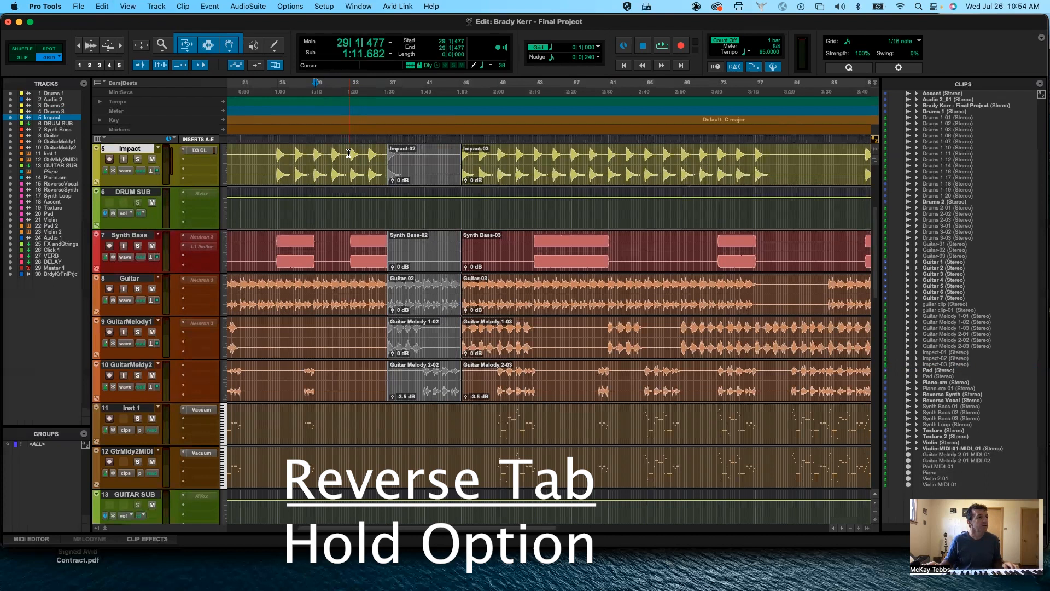
Step: Continue stepping the insertion point back through the earlier Impact transients to the start of the session
key("alt+Tab")
key("alt+Tab")
key("alt+Tab")
key("alt+Tab")
key("alt+Tab")
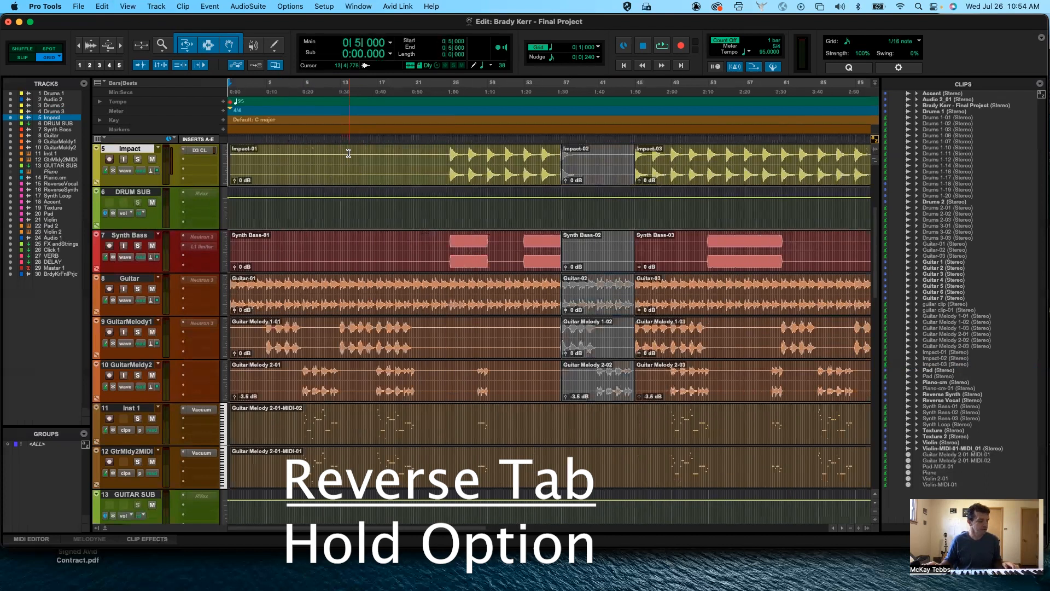
Step: Advance the insertion point to the Impact hits and select the range from 29|1|000 to 32|1|000
key("Tab")
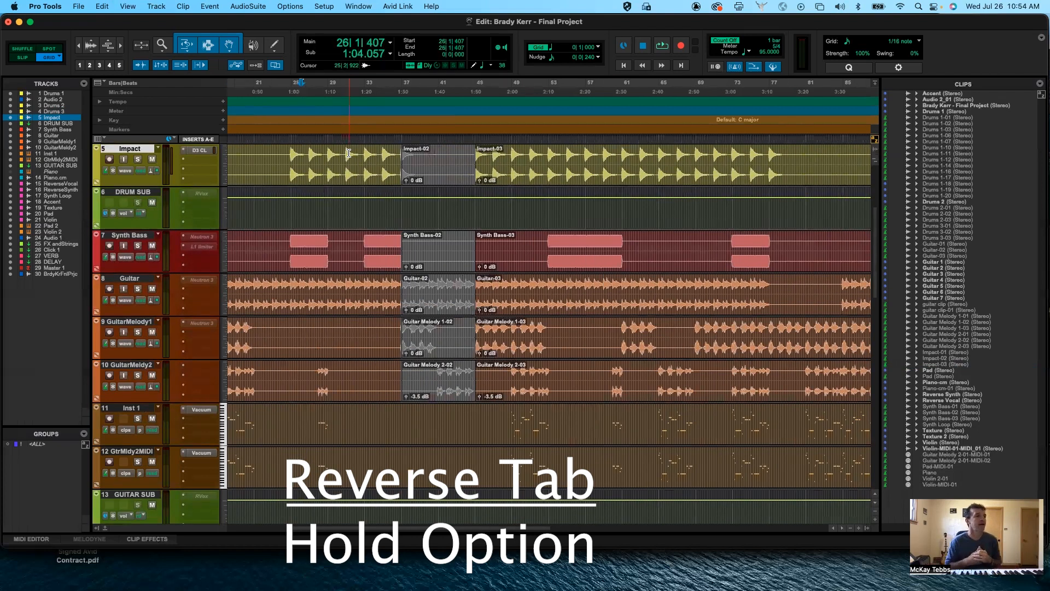
left_click(331, 153)
left_click_drag(331, 154, 354, 154)
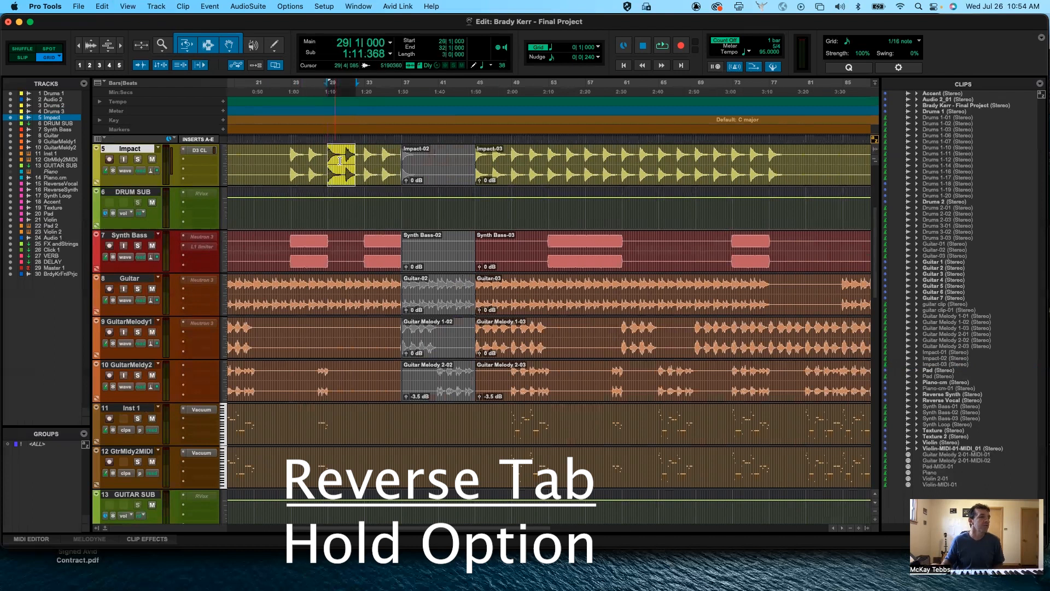
Step: Place the insertion point at 28|2|000 on the Impact track and extend the selection forward by transients to 33|1|199
left_click(320, 153)
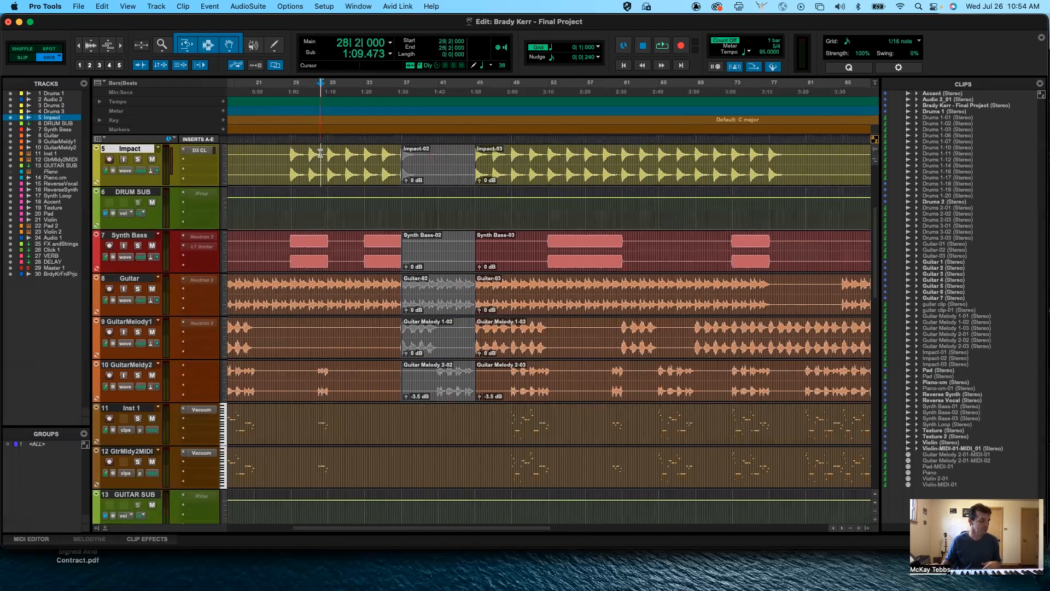
key("shift+Tab")
key("shift+Tab")
key("shift+Tab")
key("shift+Tab")
key("shift+Tab")
key("shift+Tab")
key("shift+Tab")
key("shift+Tab")
key("shift+Tab")
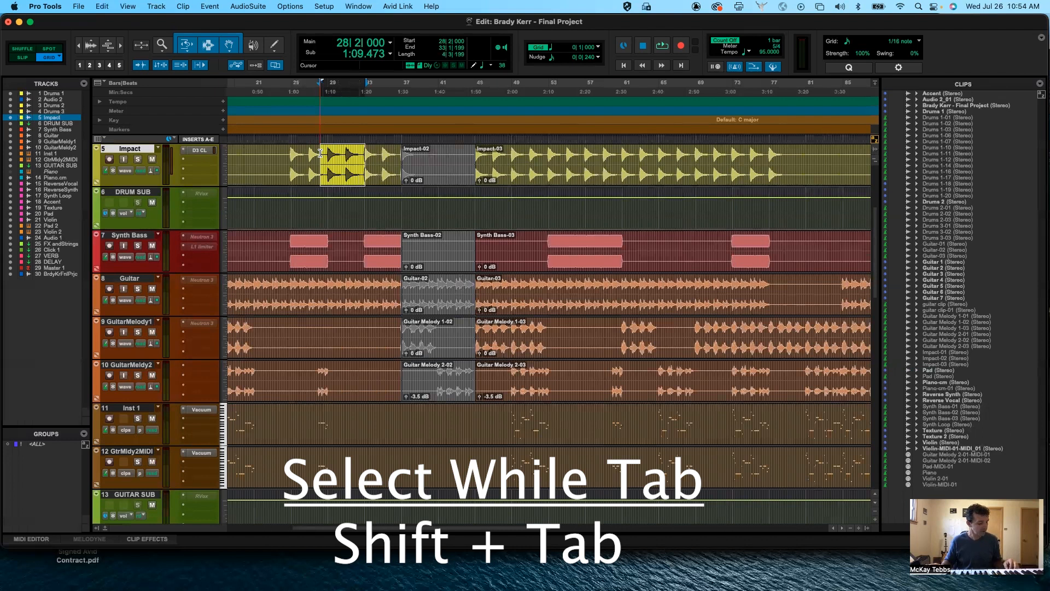
Step: Extend the Impact selection's start backward by transients to 1|1|000
key("alt+shift+Tab")
key("alt+shift+Tab")
key("alt+shift+Tab")
key("alt+shift+Tab")
key("alt+shift+Tab")
key("alt+shift+Tab")
key("alt+shift+Tab")
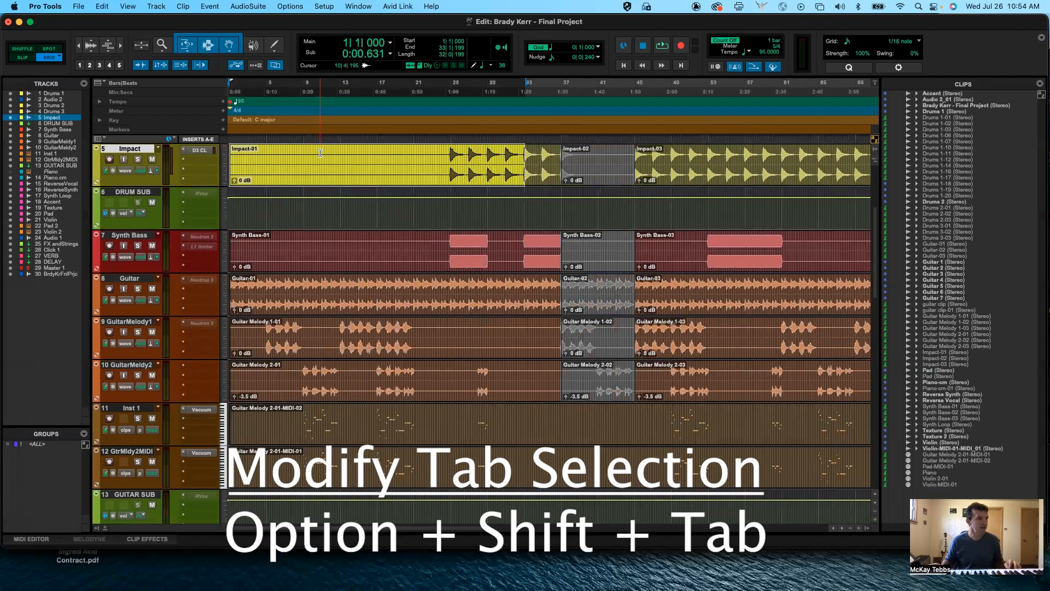
Step: Place the insertion point at 27|1|000 on the Impact track and extend the selection forward across the next transients
left_click(320, 153)
scroll(320, 154, "right", 5)
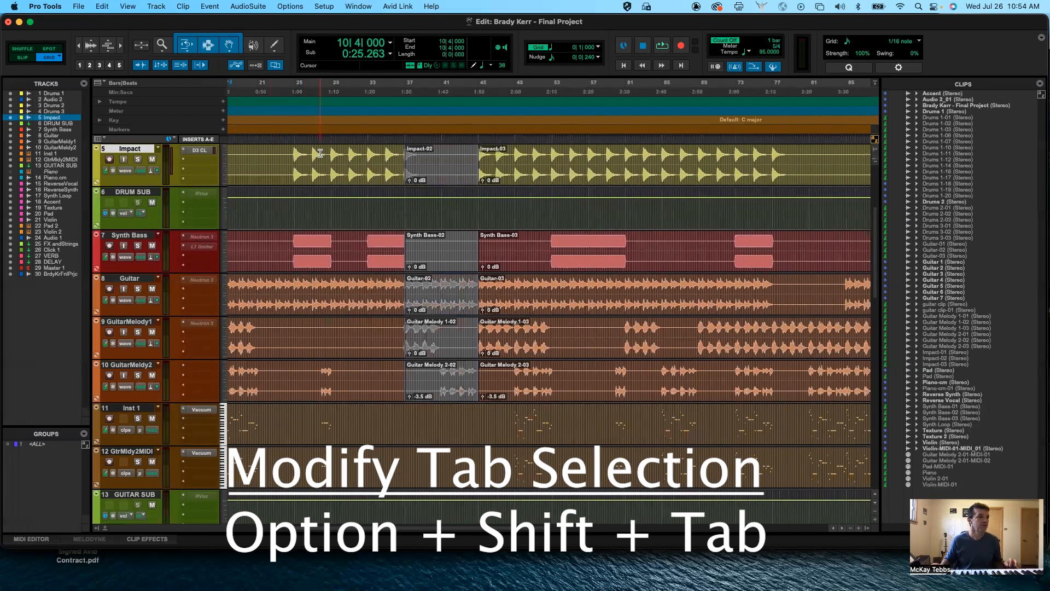
left_click(312, 154)
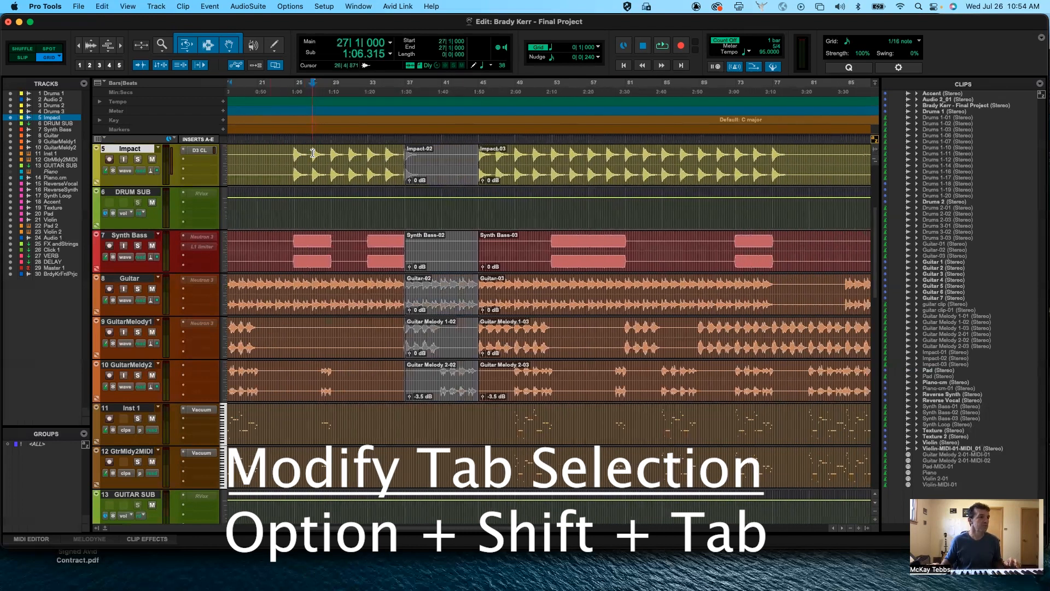
key("shift+Tab")
key("shift+Tab")
key("shift+Tab")
key("shift+Tab")
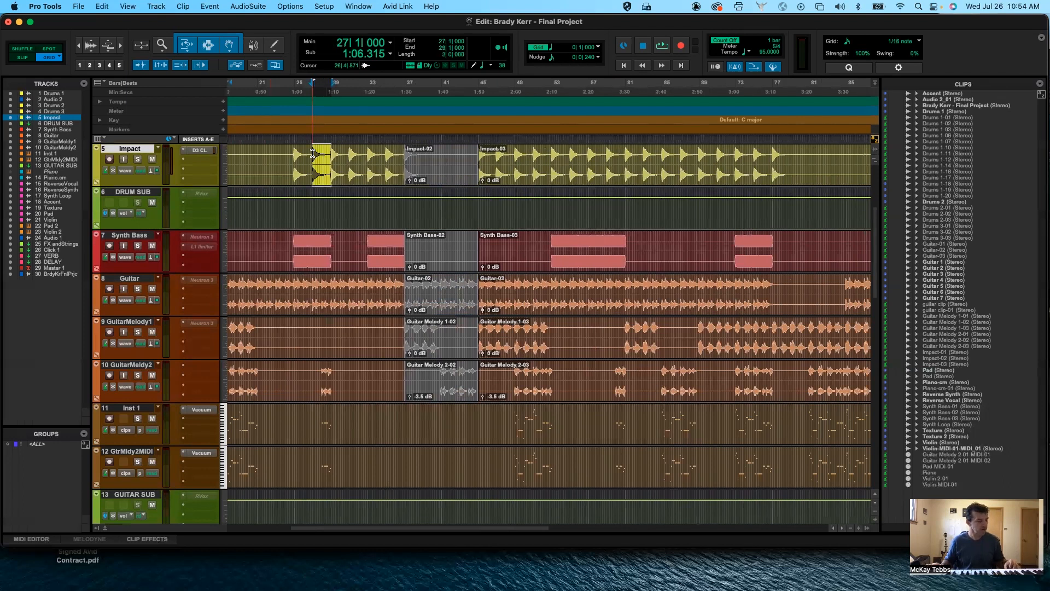
Step: Collapse the Impact selection by stepping the insertion point back through the transients to 27|1|477
key("alt+Tab")
key("alt+Tab")
key("alt+Tab")
key("alt+Tab")
key("alt+Tab")
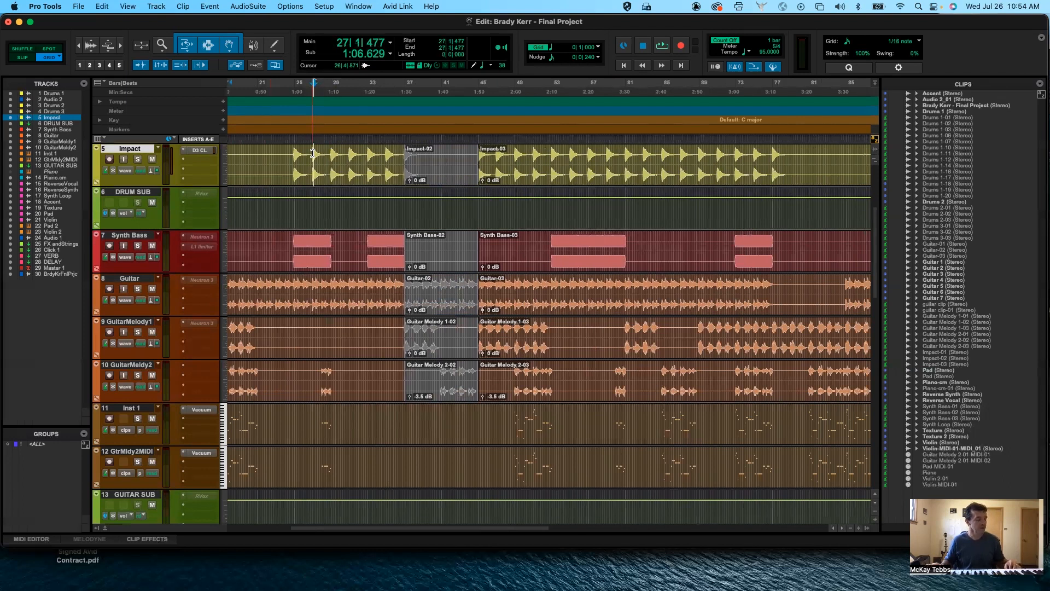
Step: Extend the Impact selection from 27|1|477 back to 1|1|000
key("alt+shift+Tab")
key("alt+shift+Tab")
key("alt+shift+Tab")
key("shift+Return")
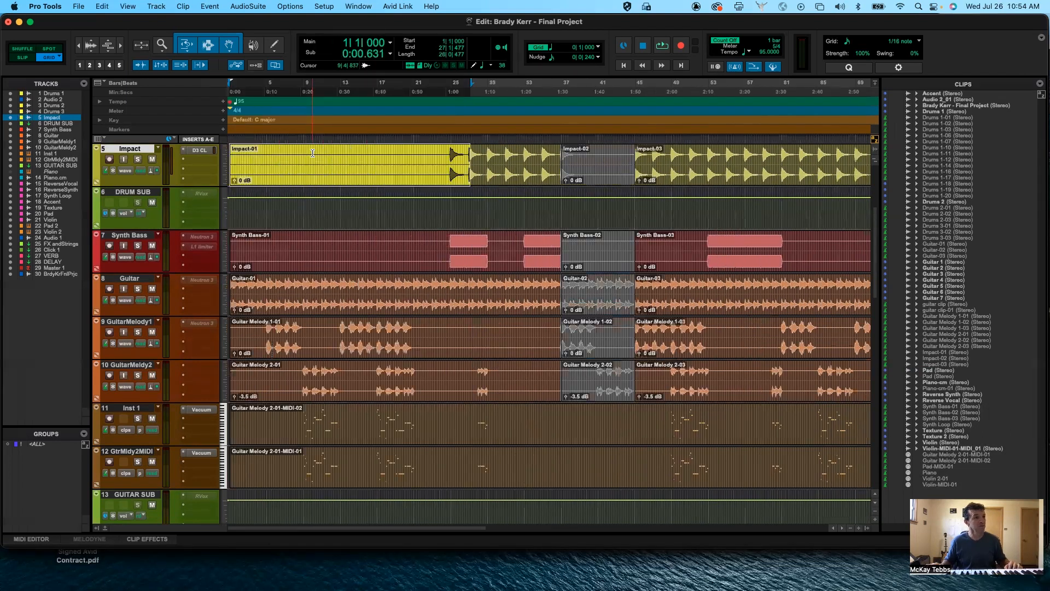
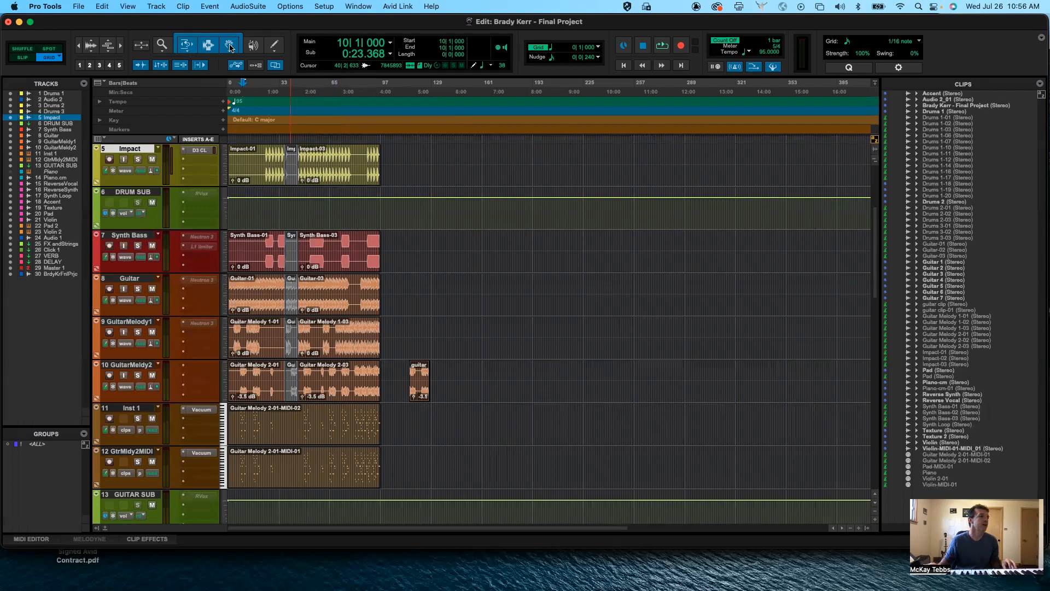
Step: Switch the Trim tool to its Standard mode
left_click_drag(190, 45, 196, 49)
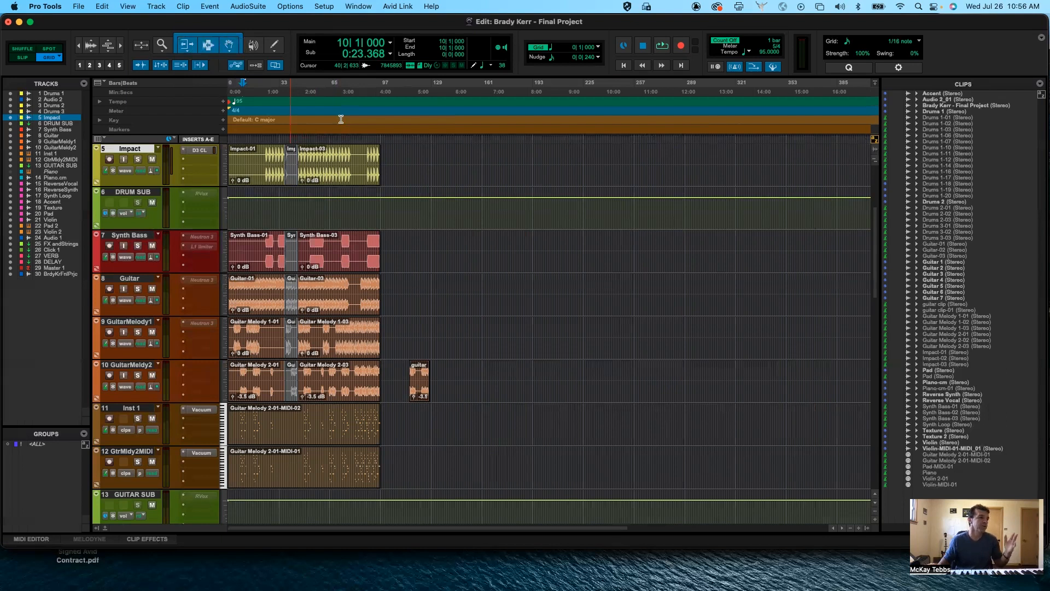
Step: Try a fade-out on the Impact-03 clip from 84|2|000 to its end and a fade-in from its start to 57|4|000
left_click(377, 148)
left_click_drag(377, 149, 358, 149)
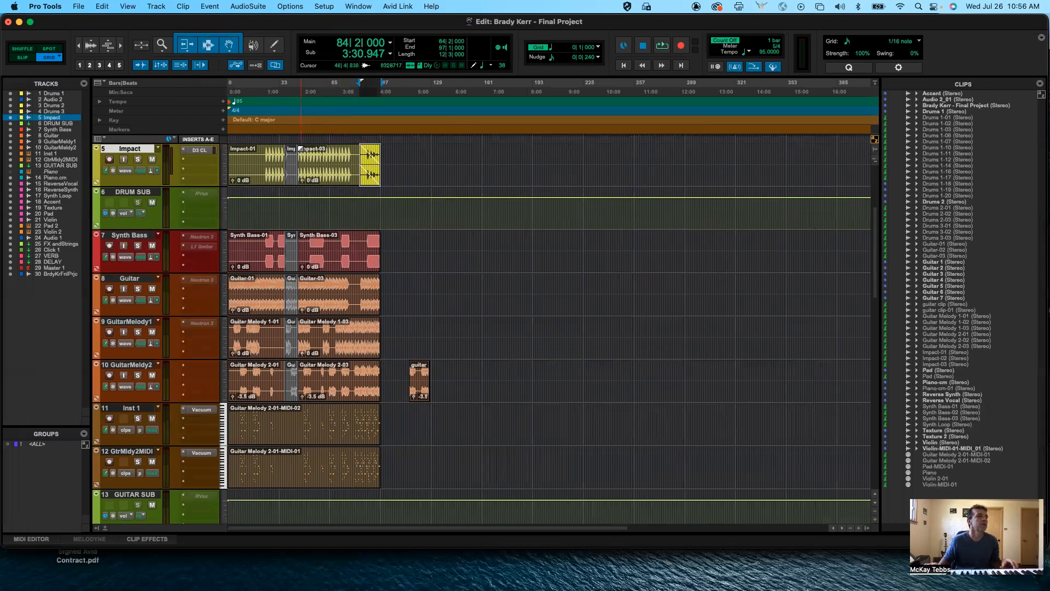
left_click_drag(300, 148, 316, 146)
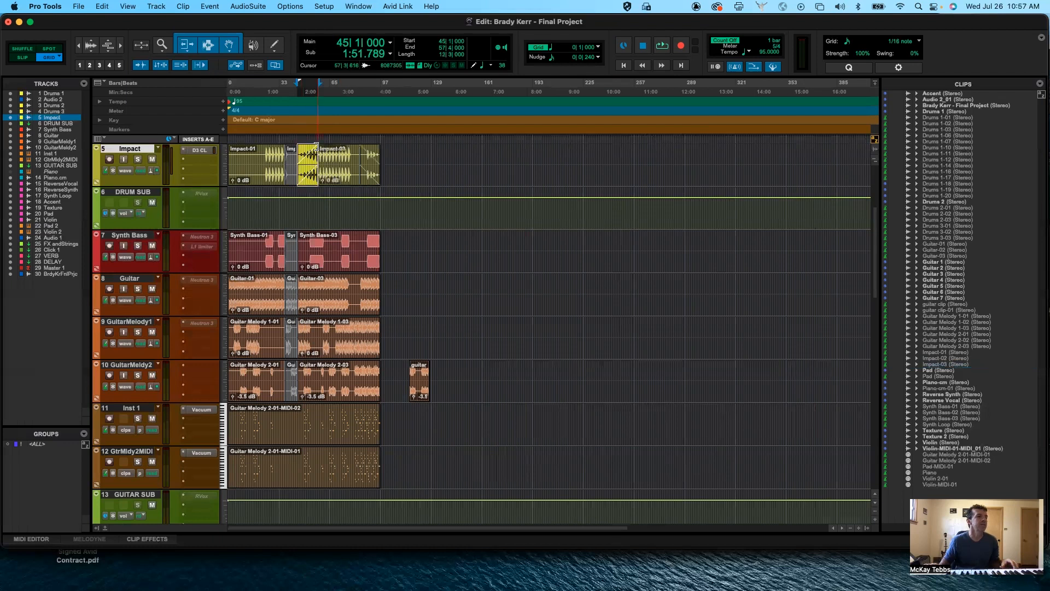
key("super+z")
key("super+z")
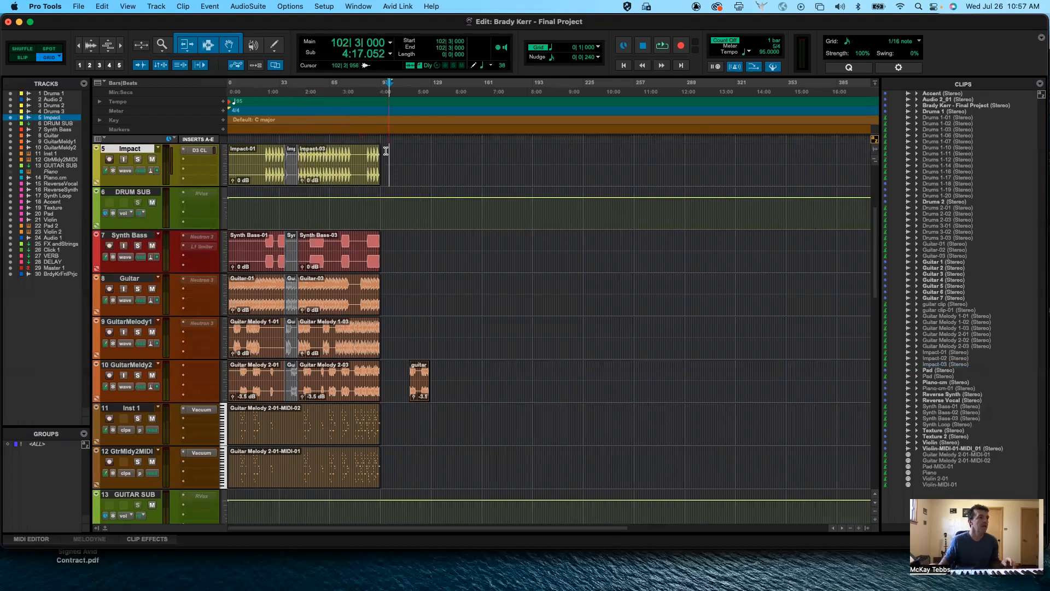
Step: Try a crossfade over the boundary between the Impact-02 and Impact-03 clips from 39|3|000 to 50|3|000
left_click(296, 181)
left_click_drag(305, 168, 305, 170)
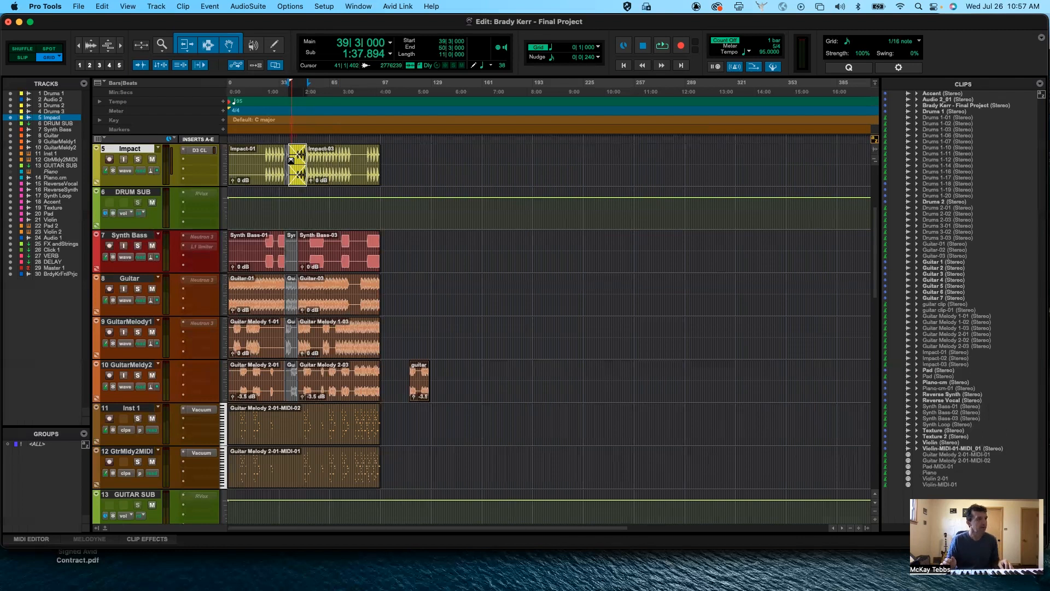
key("super+z")
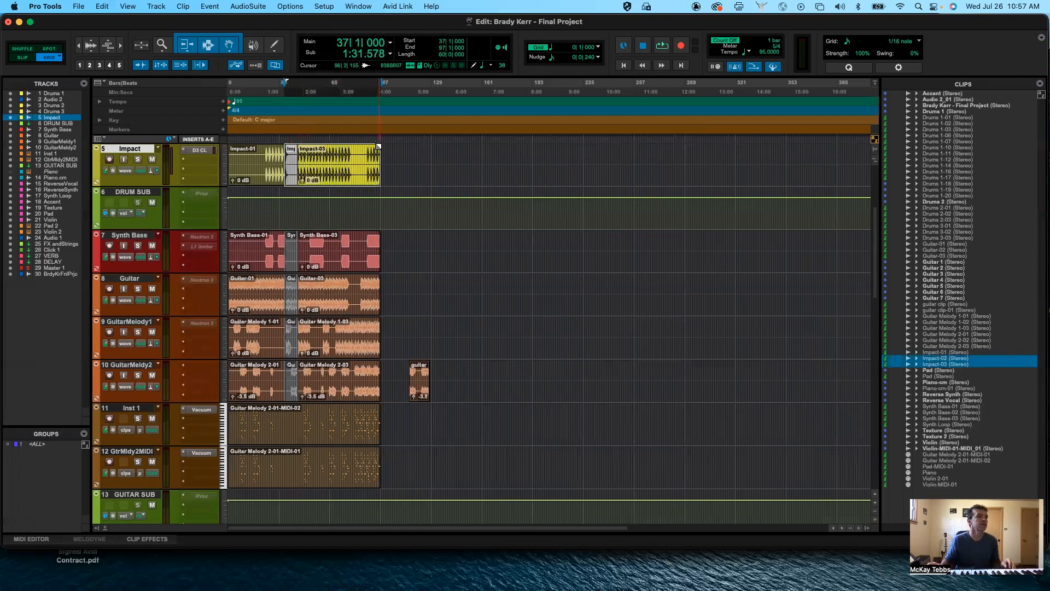
left_click_drag(377, 147, 367, 150)
key("super+f")
double_click(367, 149)
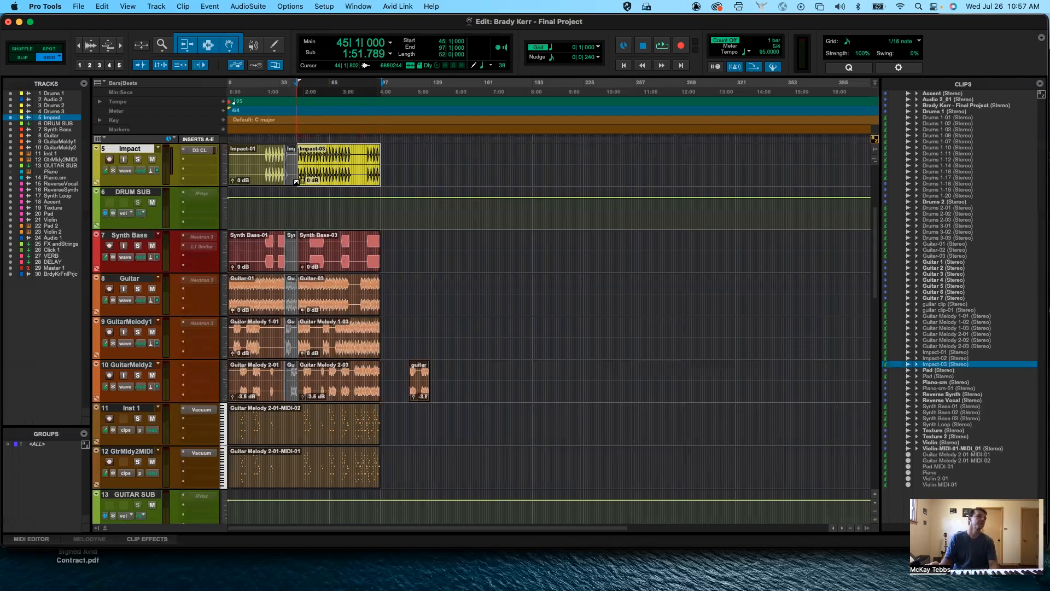
left_click(320, 156)
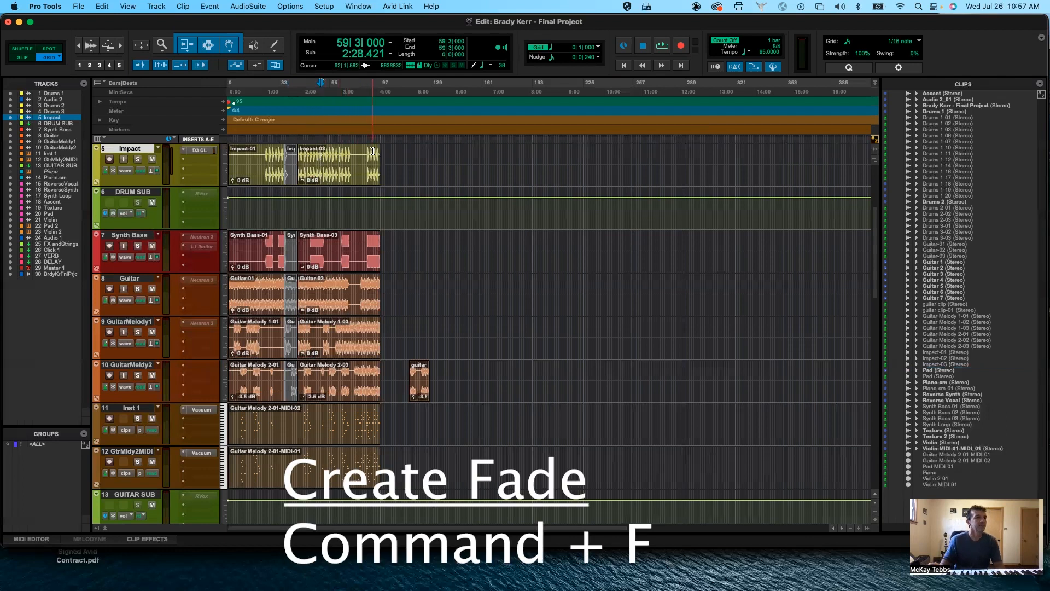
Step: Fade out the end of the Impact-03 clip from 91|4|000 with a Standard, Equal Gain curve bowed upward
left_click_drag(374, 151, 384, 155)
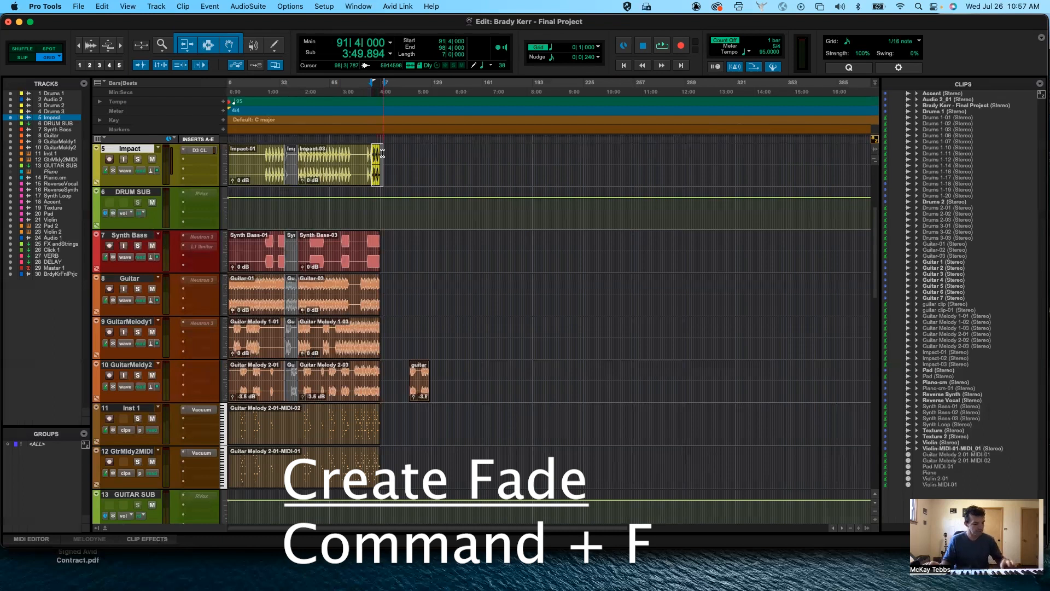
key("super+f")
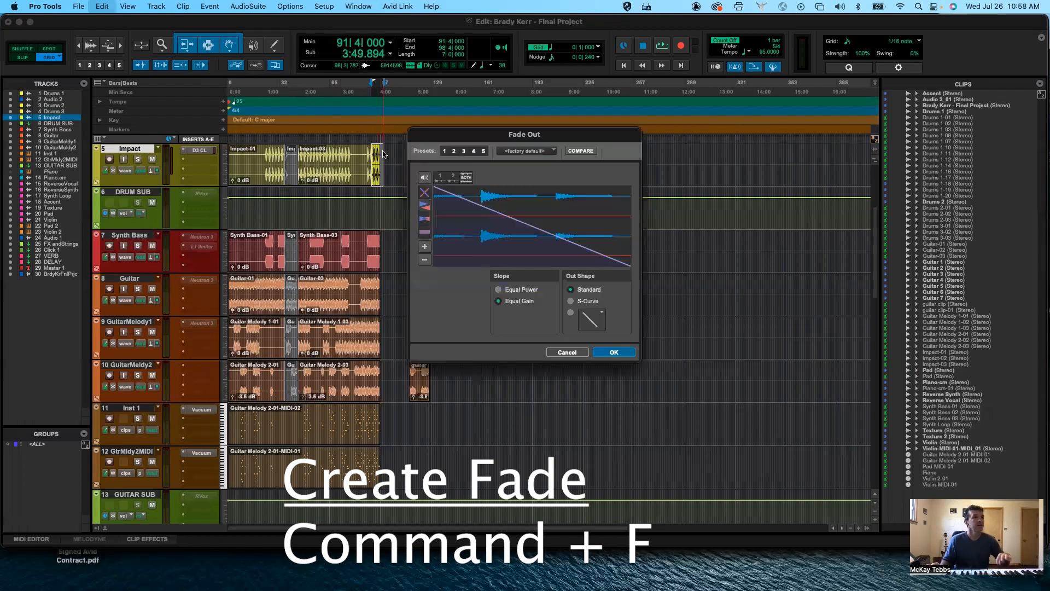
left_click_drag(447, 132, 238, 45)
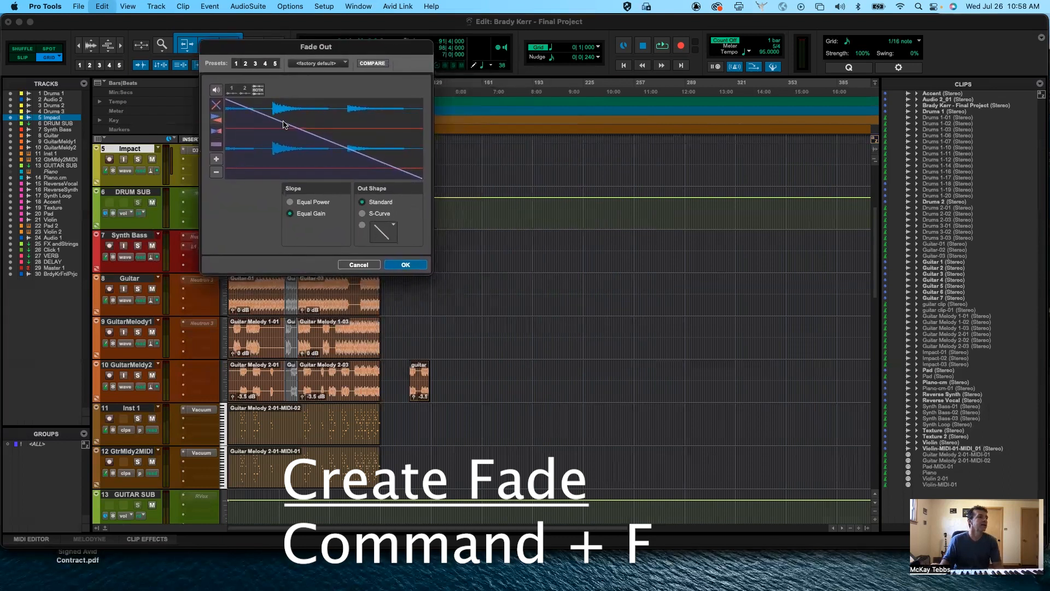
left_click_drag(323, 139, 383, 123)
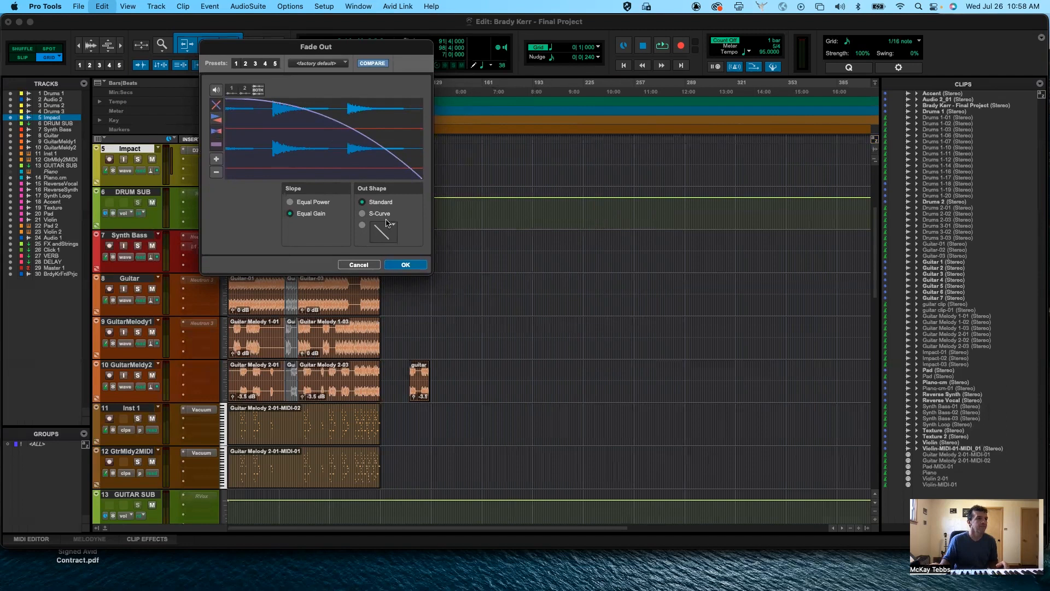
left_click(407, 265)
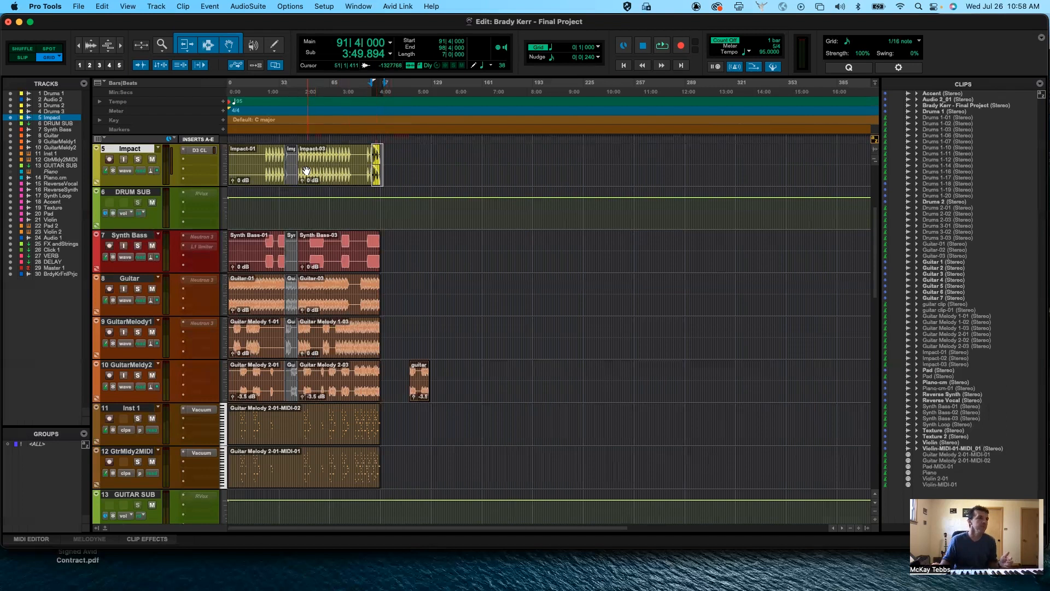
Step: Select the Impact-02/Impact-03 boundary from 40|4|000 to 49|3|000 and open the crossfade settings for it
left_click_drag(305, 159, 291, 159)
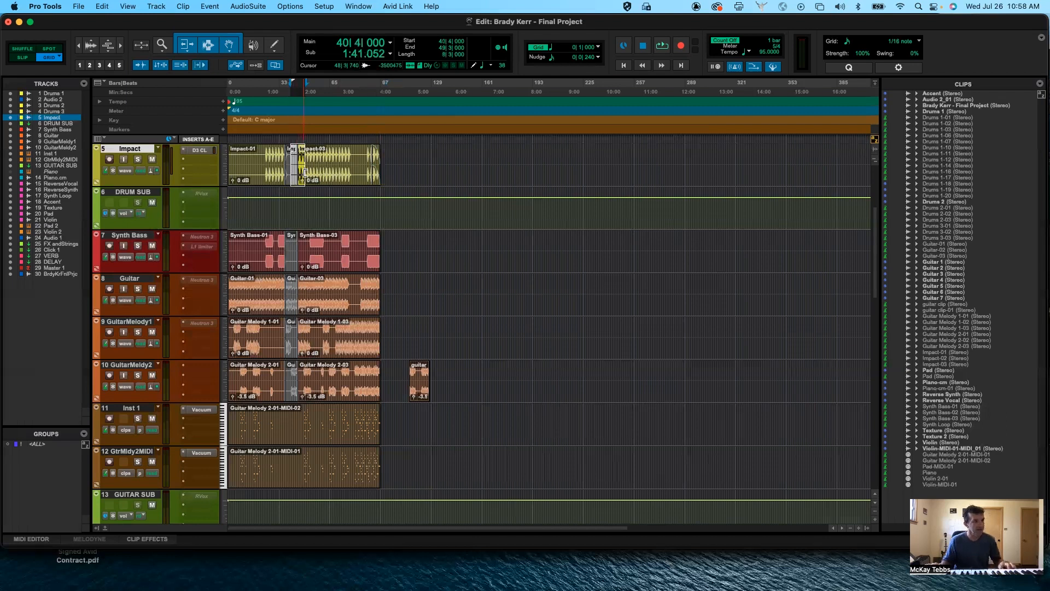
key("super+f")
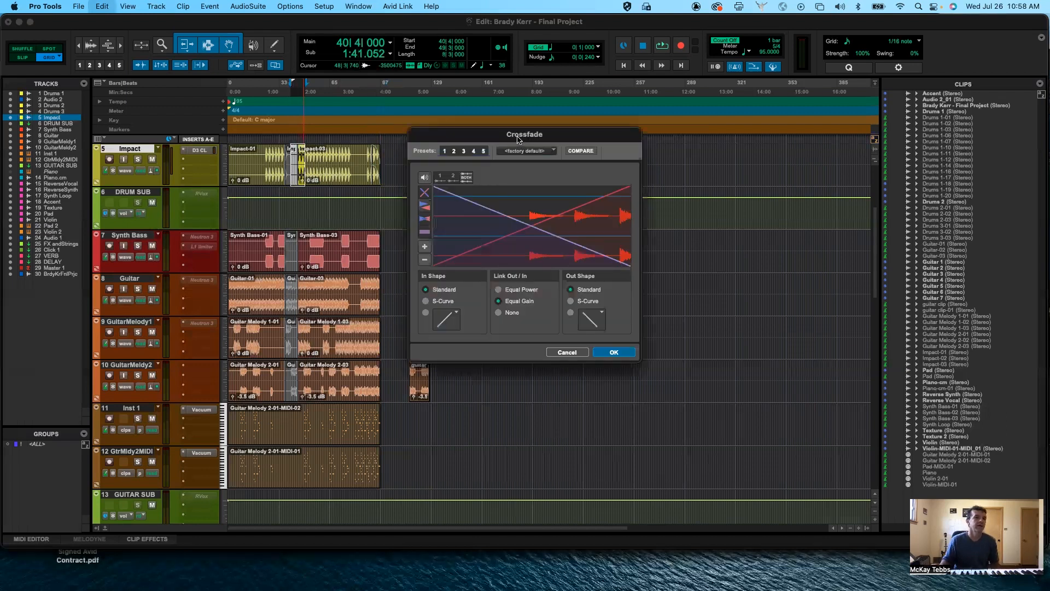
left_click_drag(519, 138, 350, 74)
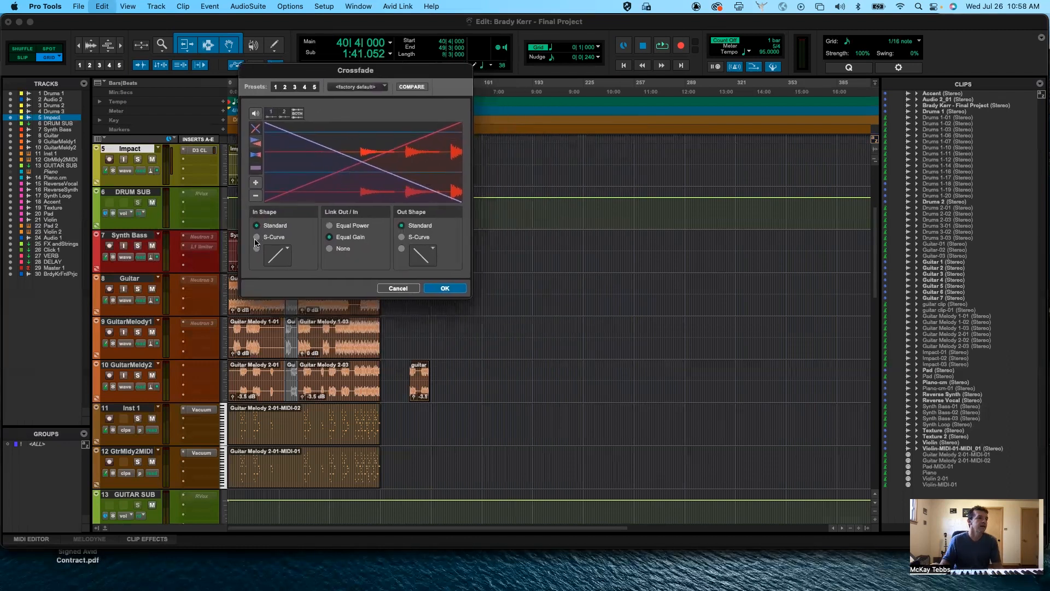
Step: Create the Impact-02/Impact-03 crossfade with Standard in and out shapes, Equal Power linking, and the curves' crossing point shifted earlier
left_click(257, 237)
left_click(330, 226)
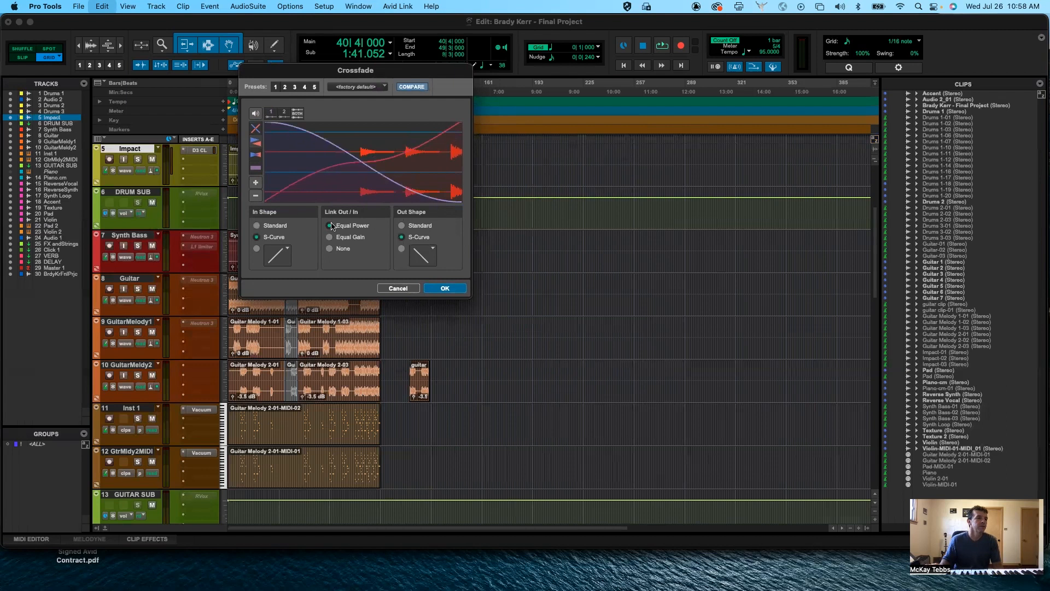
left_click(402, 226)
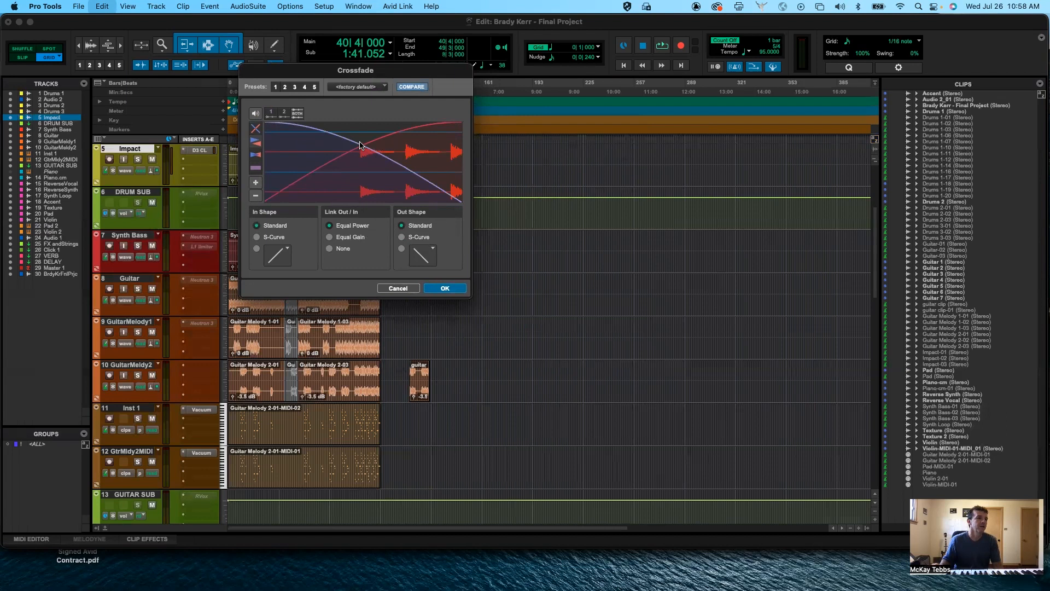
left_click_drag(360, 143, 300, 145)
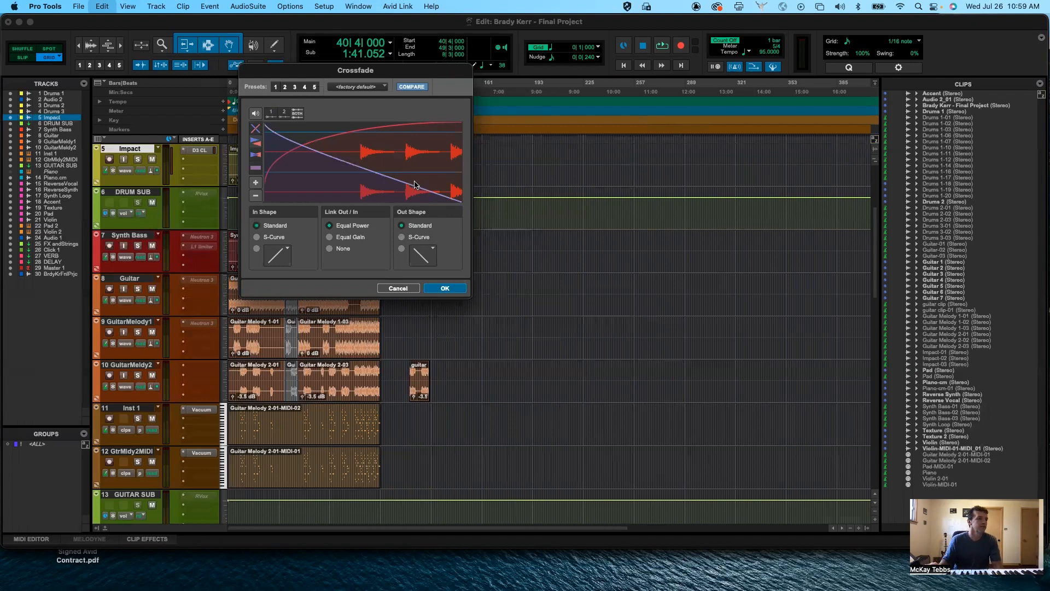
left_click(444, 288)
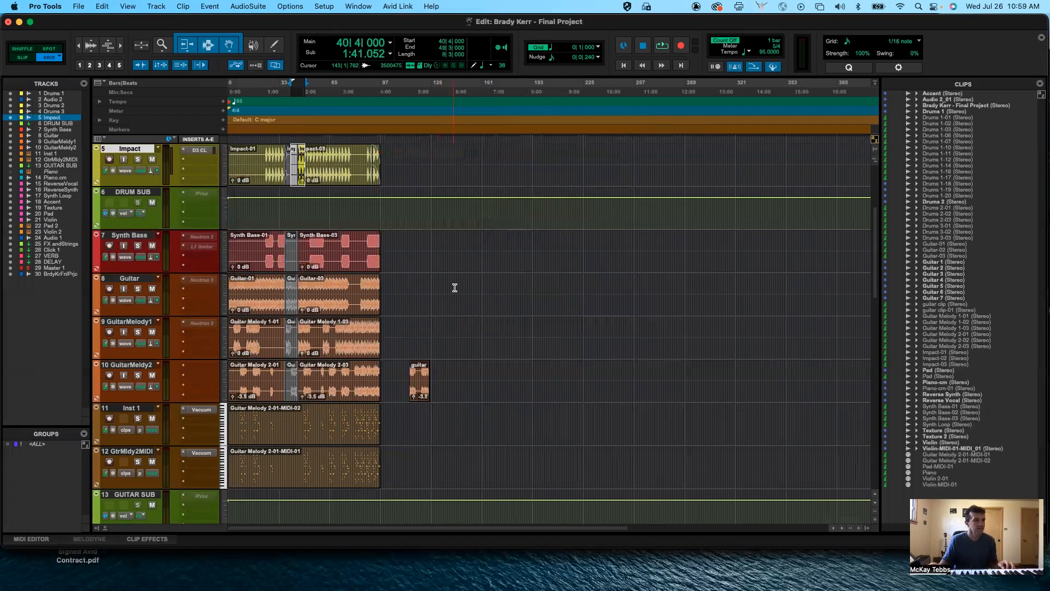
Step: Copy the separate guitar clip on the GuitarMeldy2 track and paste it on the same track at 139|3|000 and 166|4|000
scroll(451, 287, "down", 5)
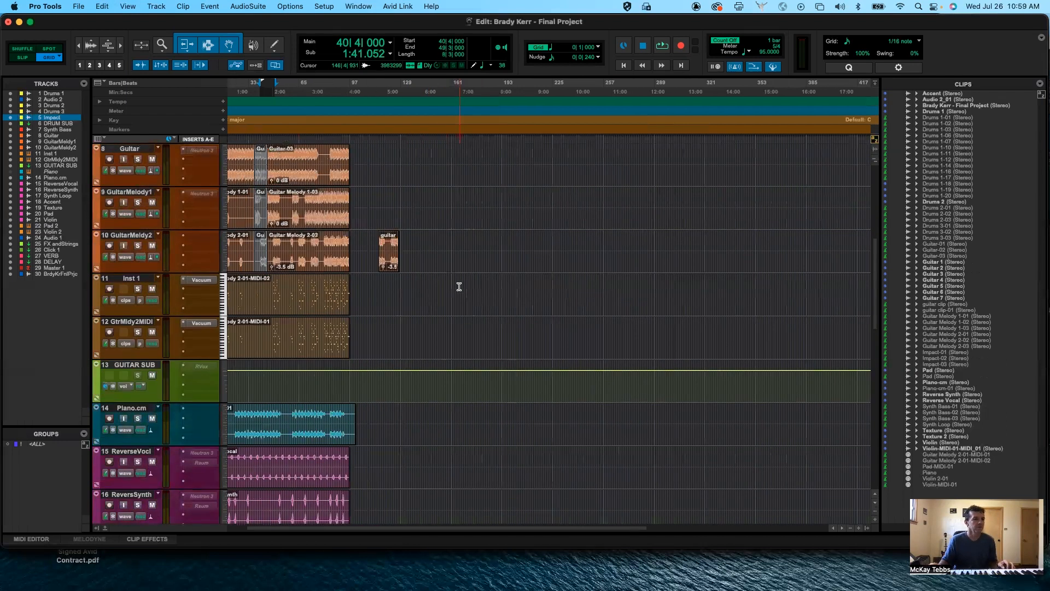
left_click(391, 263)
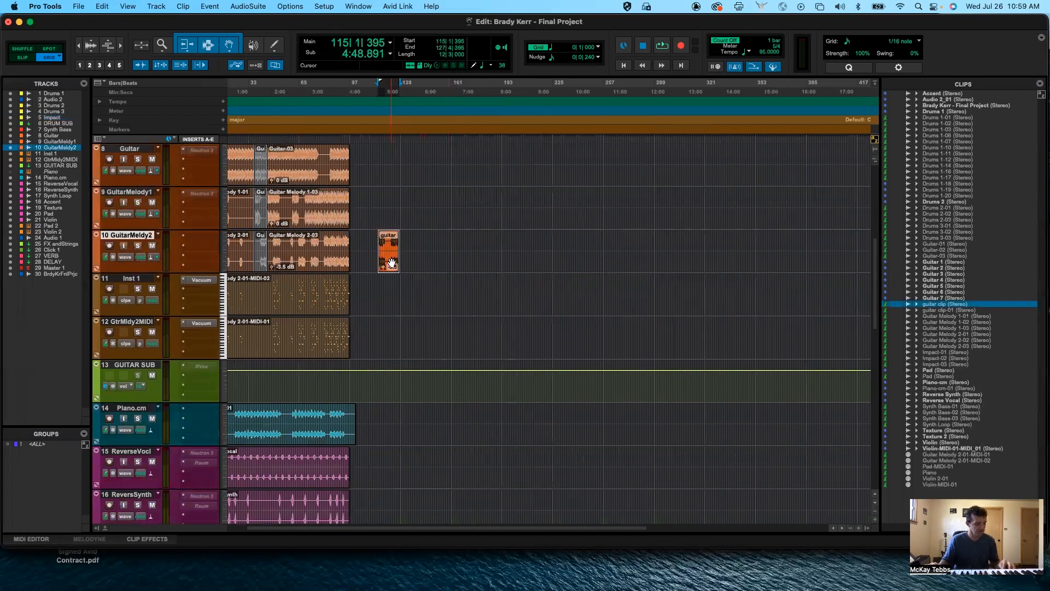
left_click(417, 238)
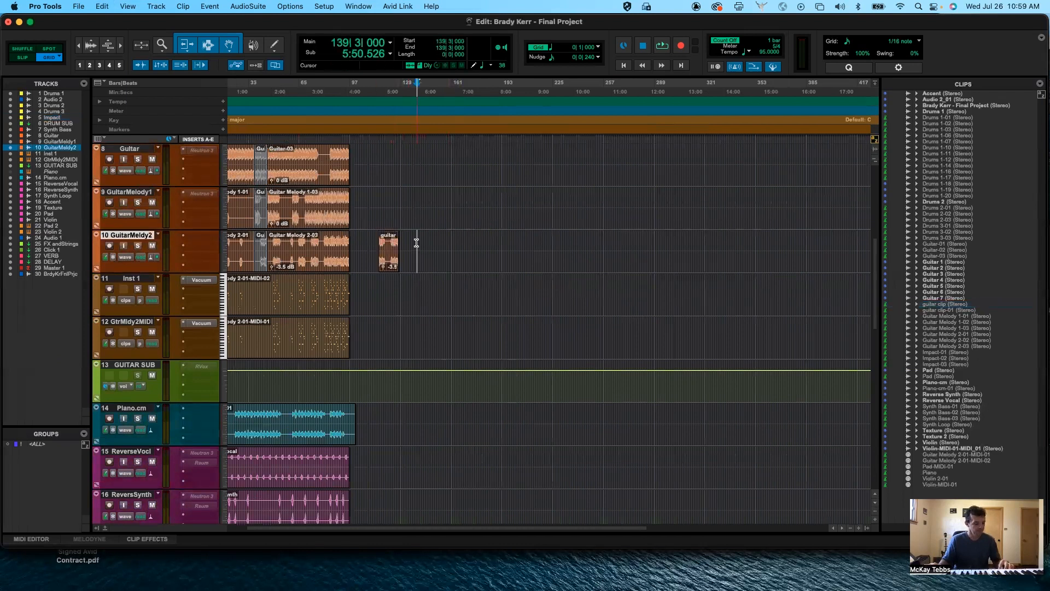
key("super+v")
left_click(460, 238)
key("super+v")
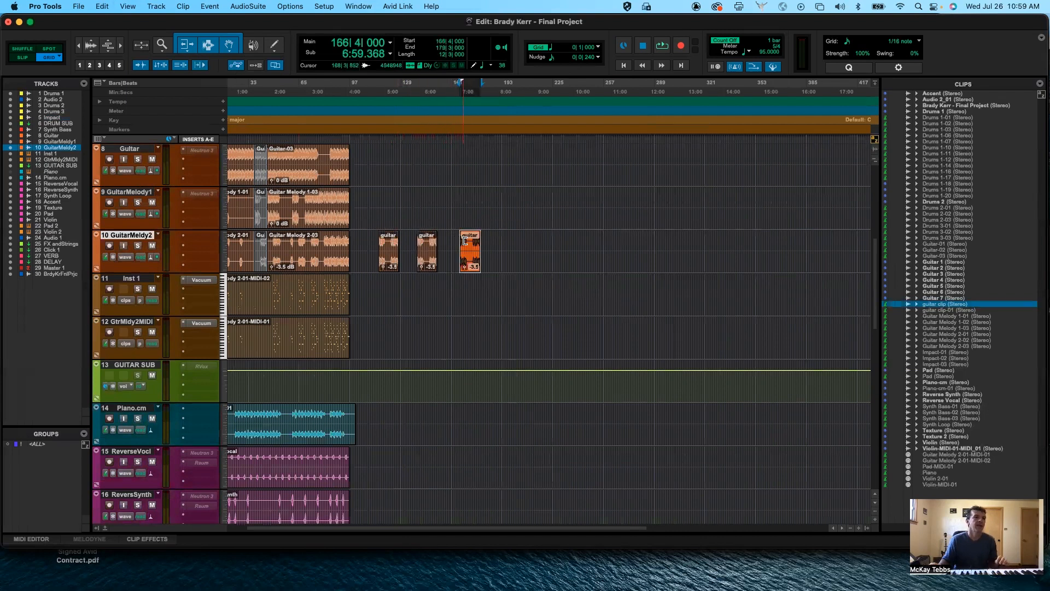
Step: Move the last guitar clip on GuitarMeldy2 to start at 156|1|000 and the first separate one to 120|3|000
left_click_drag(466, 261, 449, 259)
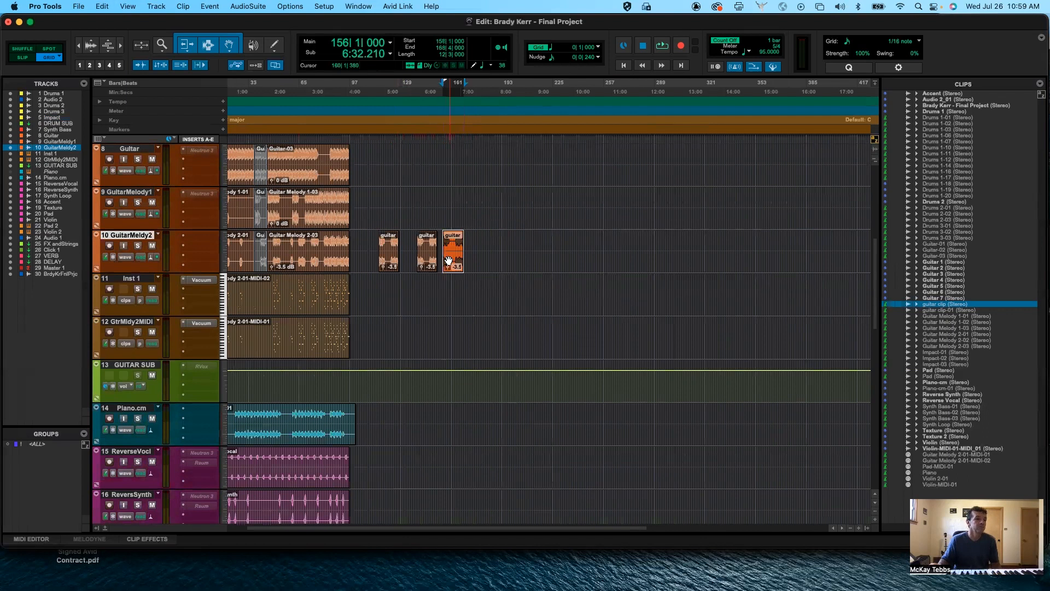
left_click(387, 254)
left_click_drag(387, 255, 396, 255)
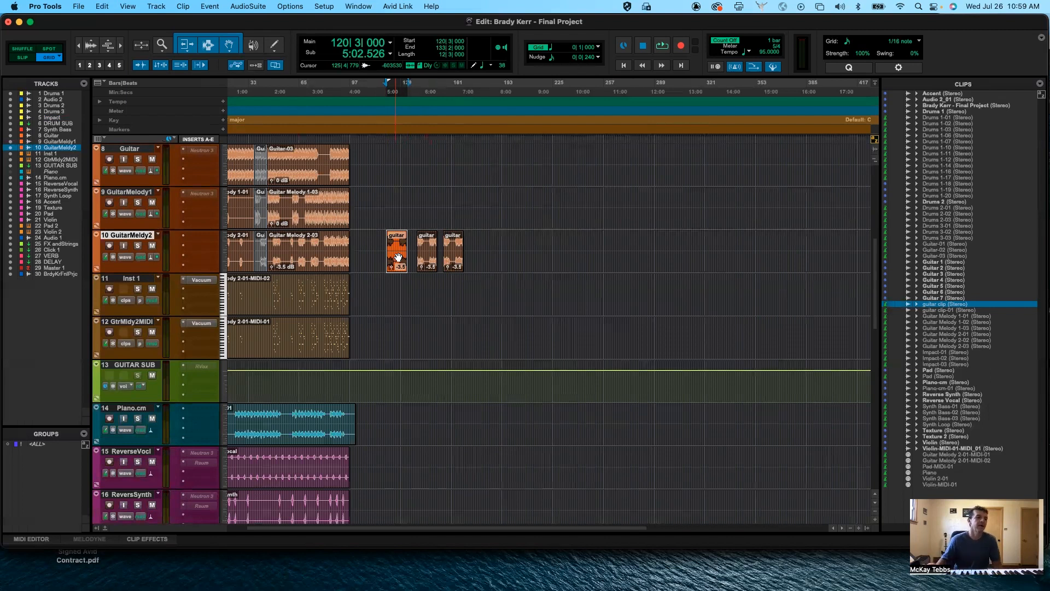
Step: Select all three separate guitar clips on GuitarMeldy2 and create batch fades with 10 ms fade-ins, crossfades and fade-outs
left_click(457, 262, "shift")
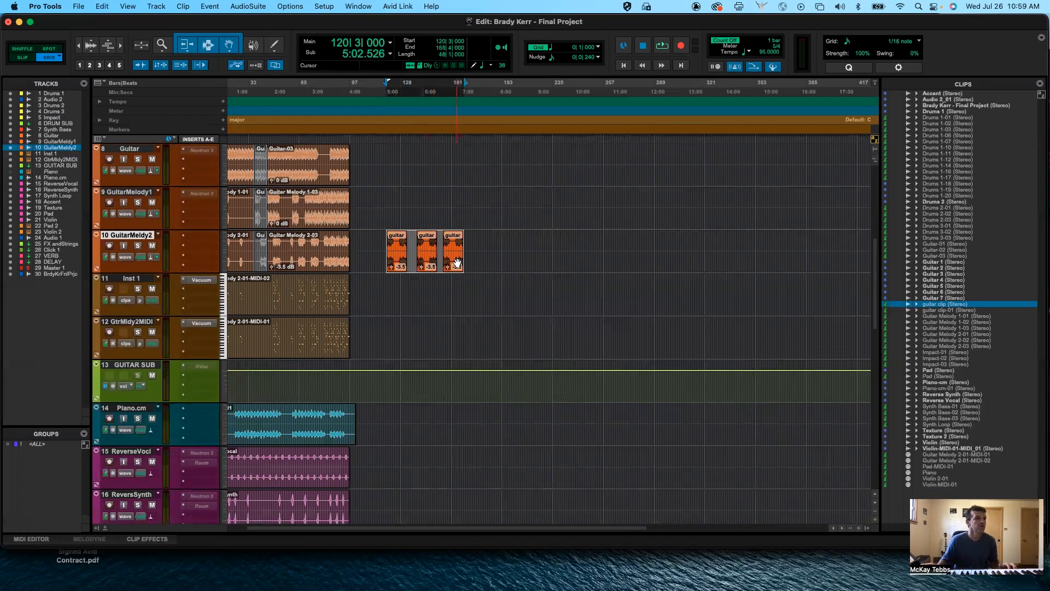
left_click(103, 8)
mouse_move(121, 301)
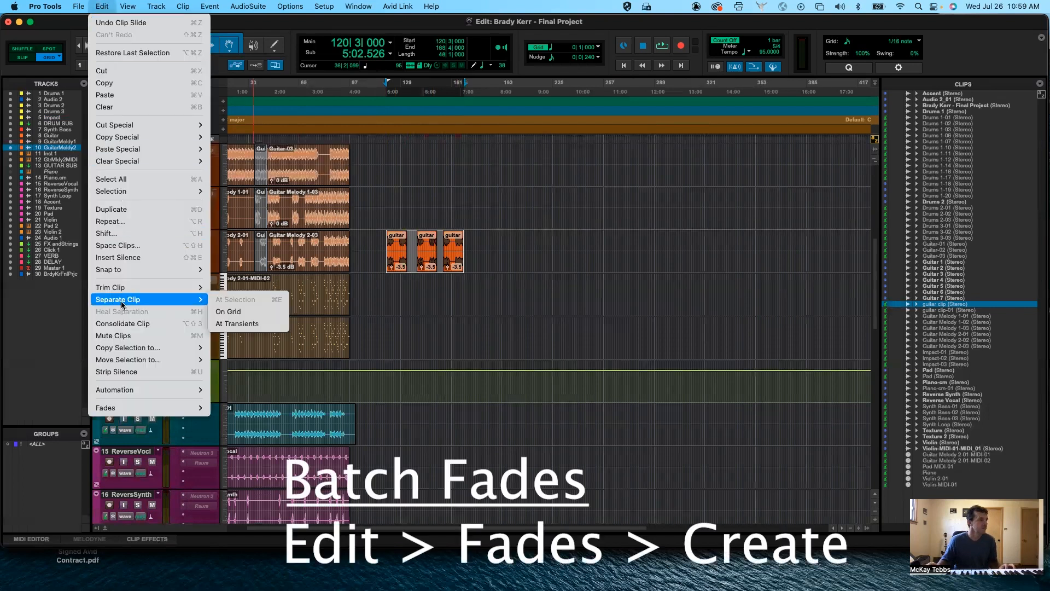
mouse_move(121, 407)
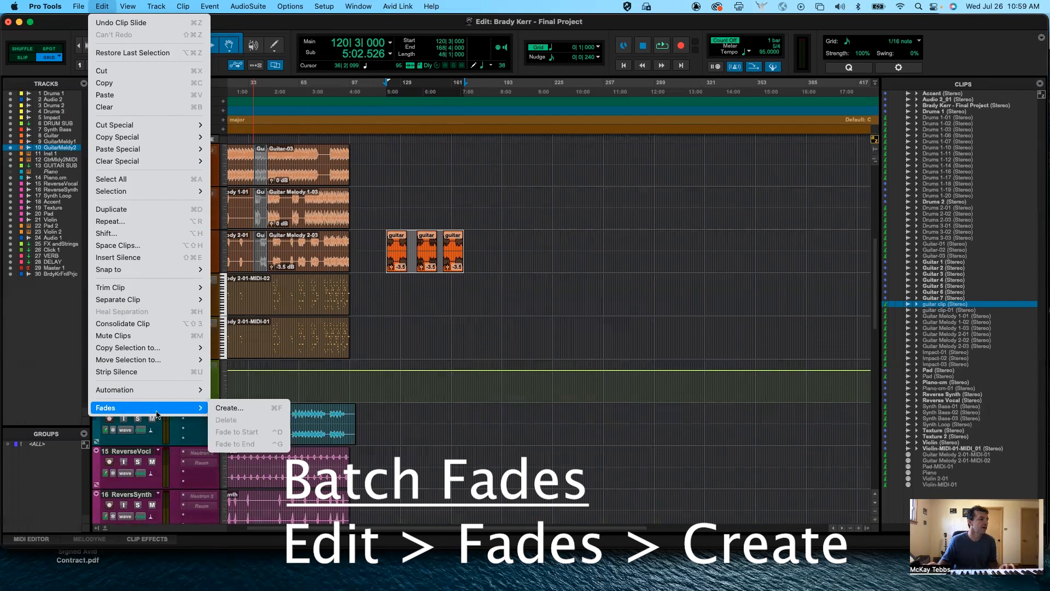
left_click(224, 410)
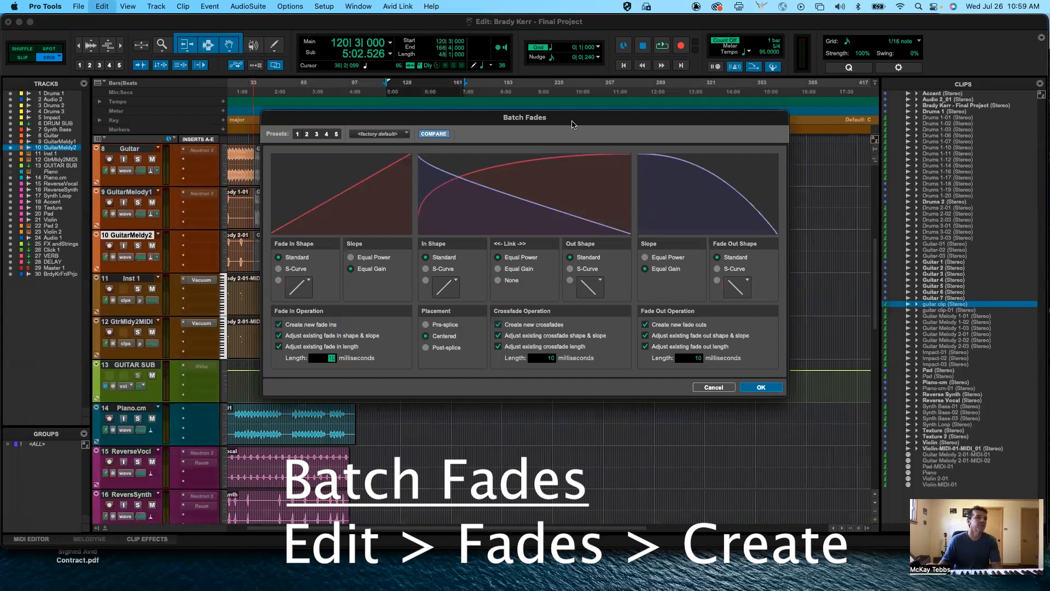
left_click_drag(573, 122, 525, 160)
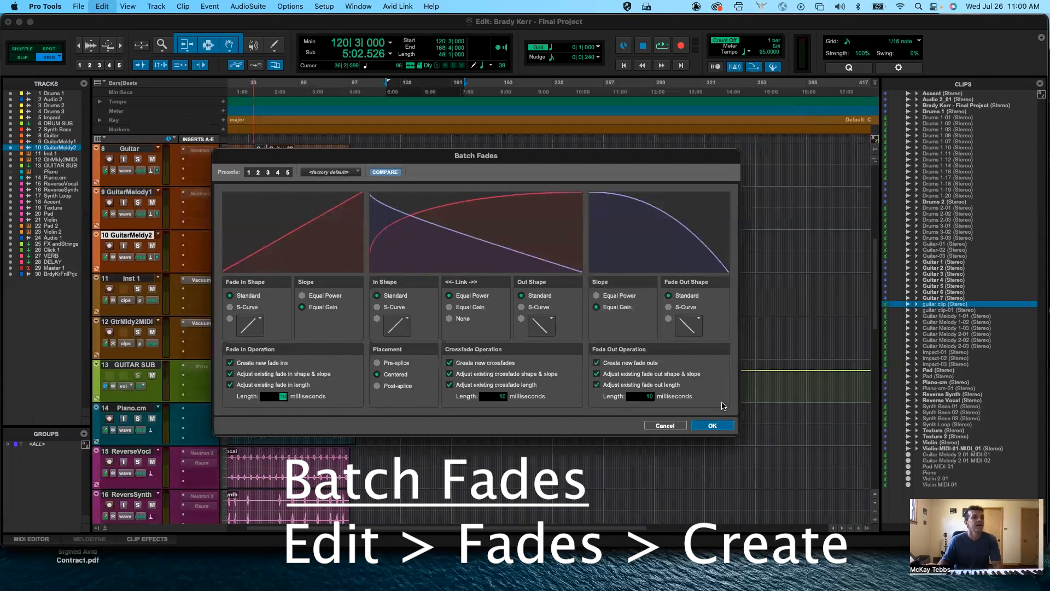
left_click(711, 426)
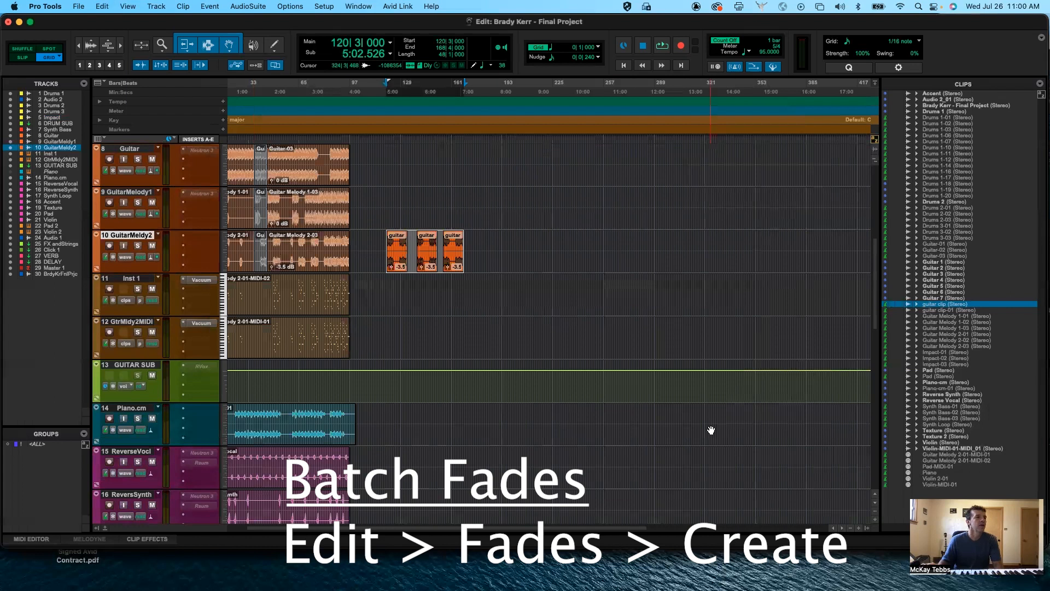